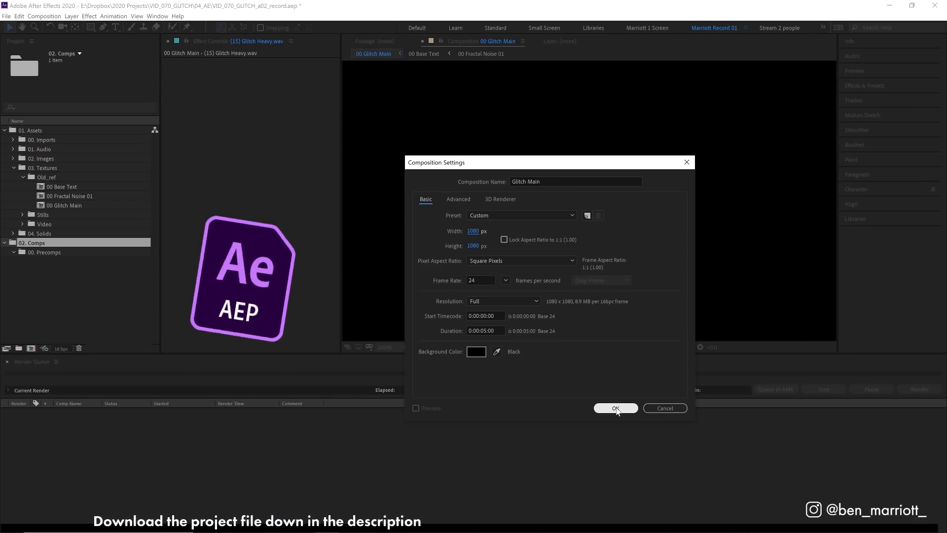
Step: Create the 1080 x 1080 px, 24 fps, five-second composition Glitch Main and add a white text layer reading Glitch at its centre
click(615, 408)
key(ctrl+t)
drag(479, 161, 693, 253)
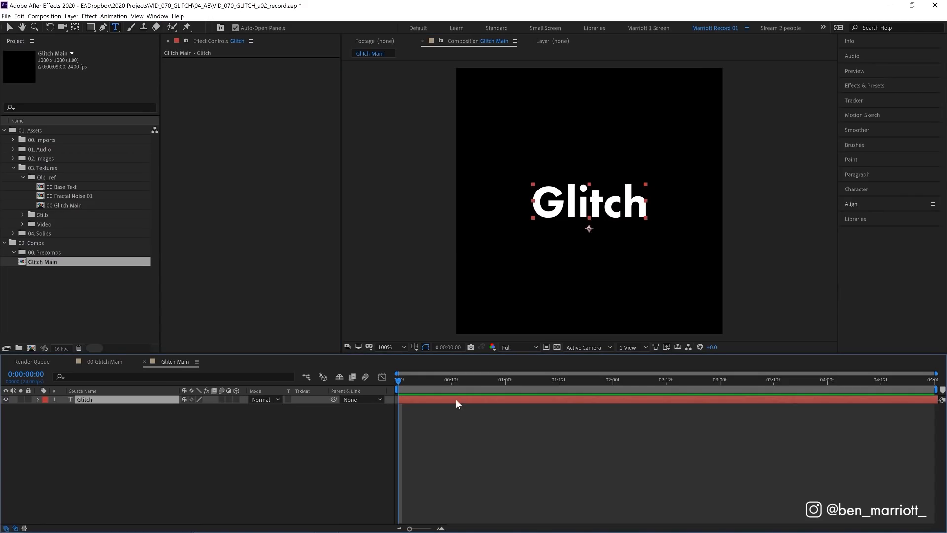
Step: Pre-compose the Glitch text layer into a new composition named Text
key(ctrl+shift+c)
text(Tex)
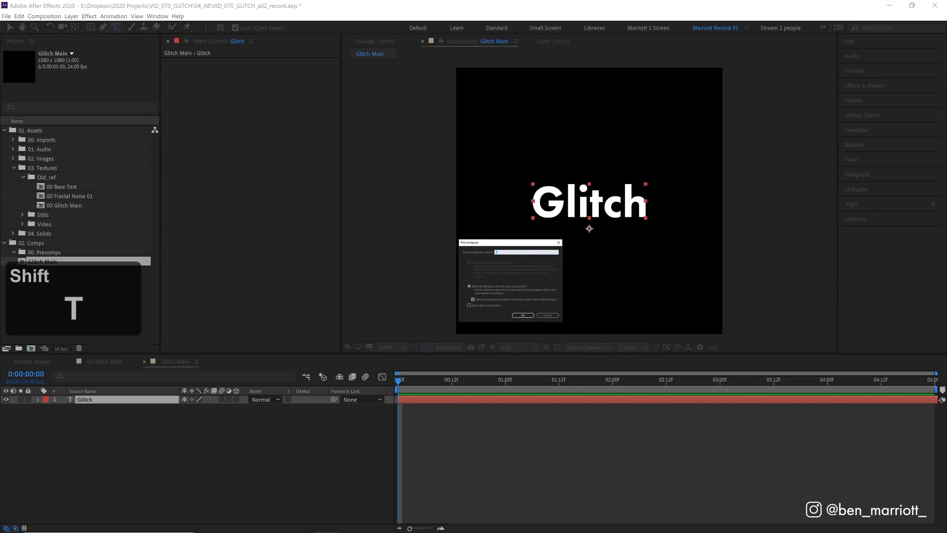
text(t)
key(Return)
Step: Add a full-size black solid above the Text layer and apply the Fractal Noise effect to it
click(72, 16)
mouse_move(89, 27)
click(222, 37)
key(Return)
click(863, 86)
click(860, 99)
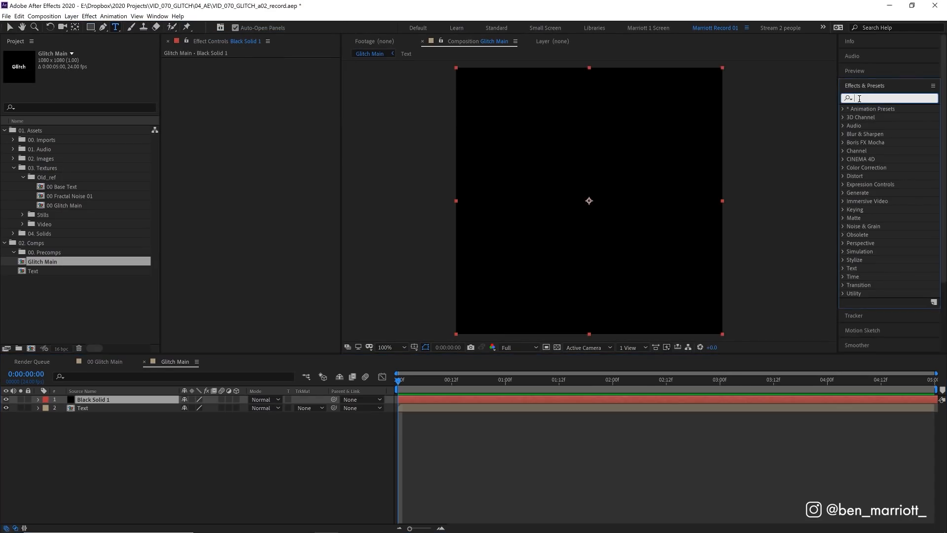
text(fracta)
drag(890, 151, 600, 251)
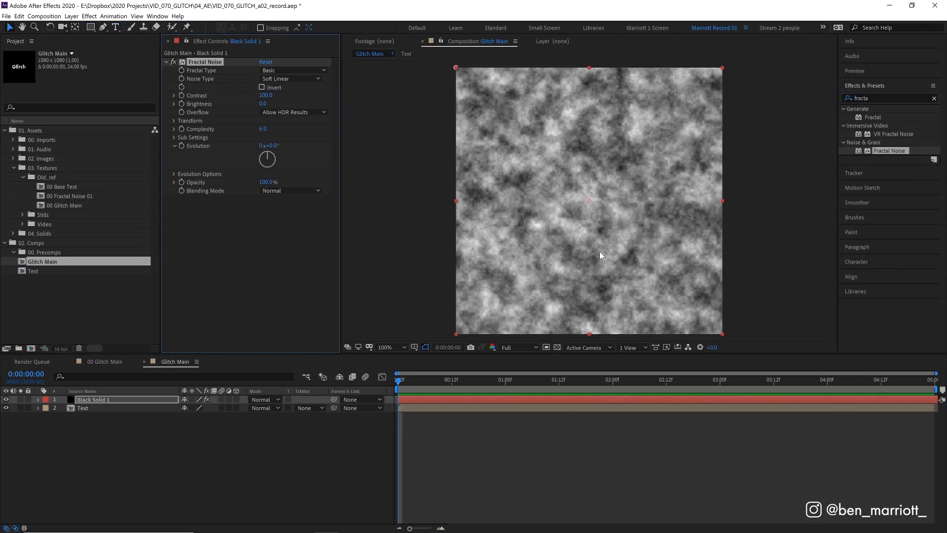
Step: Pre-compose the black solid carrying the noise into a composition named Fractal Noise Comp
click(131, 399)
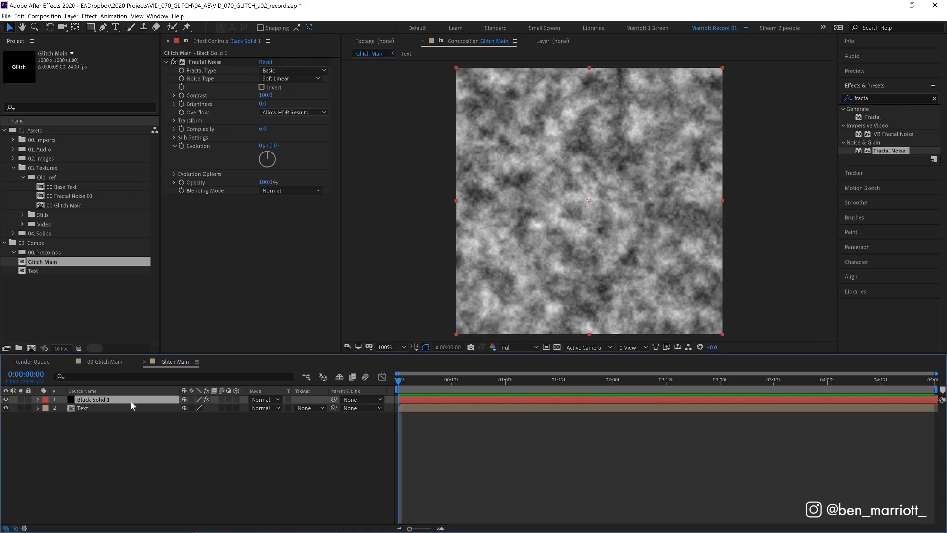
key(ctrl+shift+c)
text(fractal Noise Comp)
key(Return)
Step: Move the Fractal Noise Comp and Text compositions into the 00. Precomps folder of the project
click(46, 270)
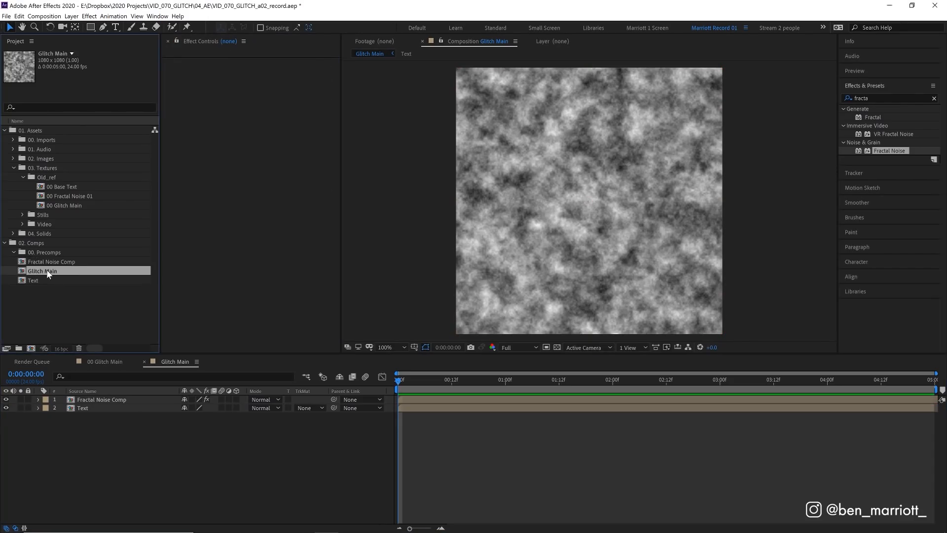
click(46, 262)
click(46, 270)
click(44, 281)
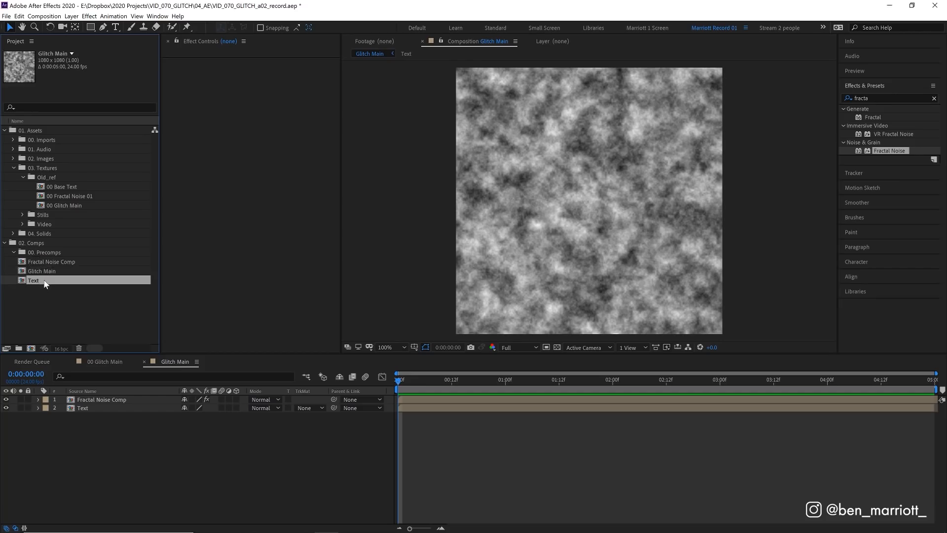
ctrl+click(74, 262)
drag(63, 263, 42, 255)
click(37, 280)
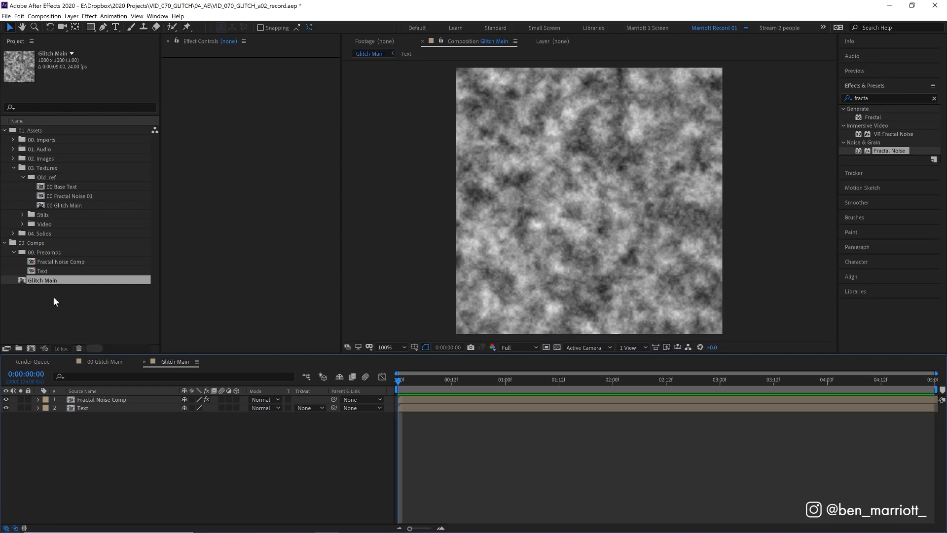
Step: In Fractal Noise Comp, set the solid's Fractal Noise to the Block noise type with a contrast of 400
double_click(98, 262)
click(419, 398)
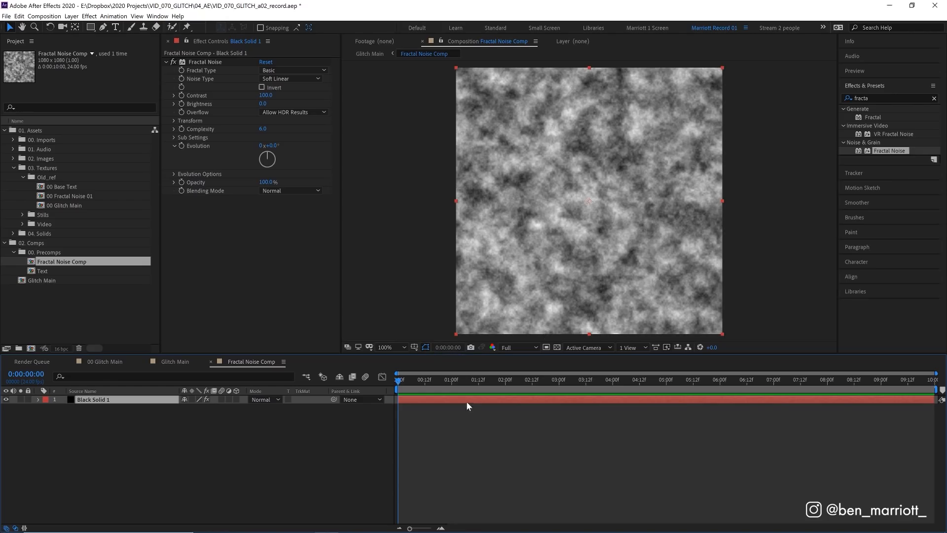
click(267, 80)
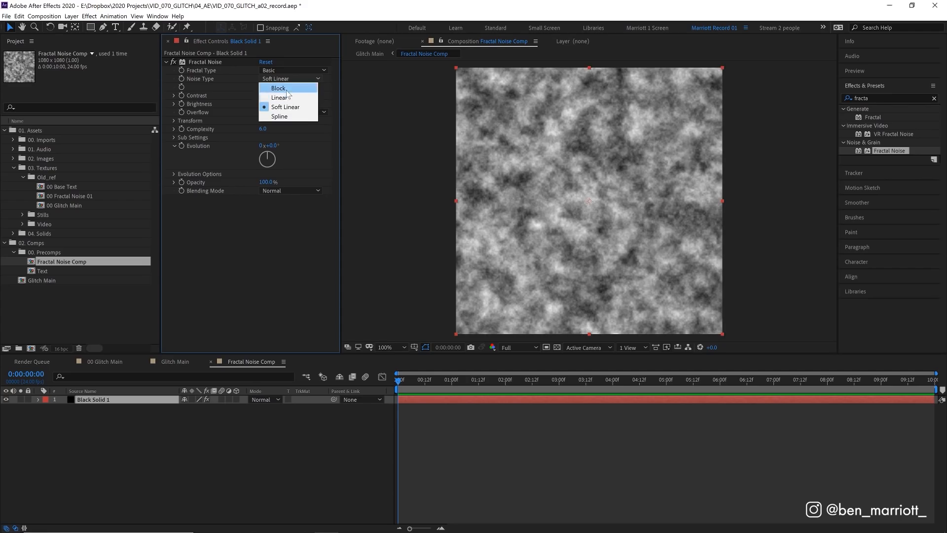
click(270, 87)
drag(265, 97, 308, 102)
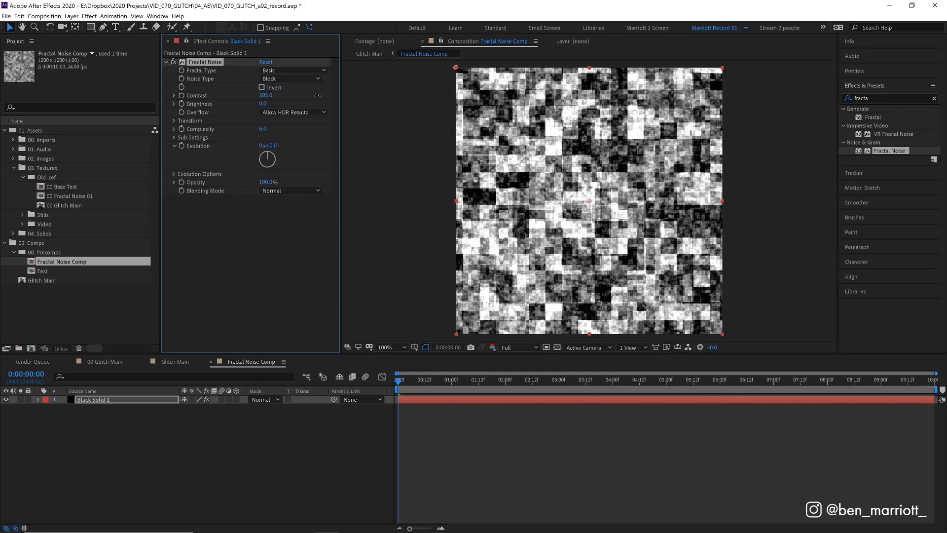
click(264, 96)
text(400)
key(Return)
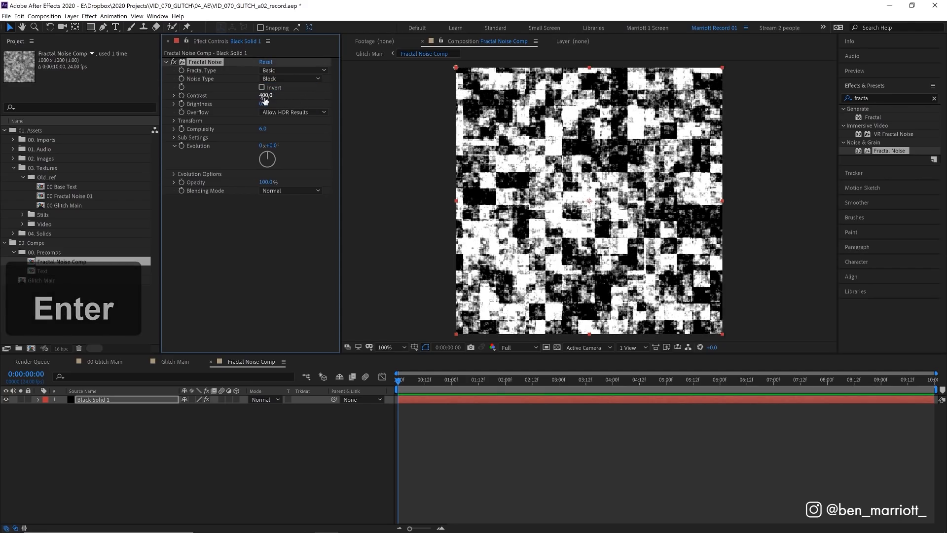
Step: Turn off uniform scaling for the Fractal Noise and set its scale width to 600 and scale height to 50
click(173, 120)
click(262, 137)
drag(216, 167, 342, 168)
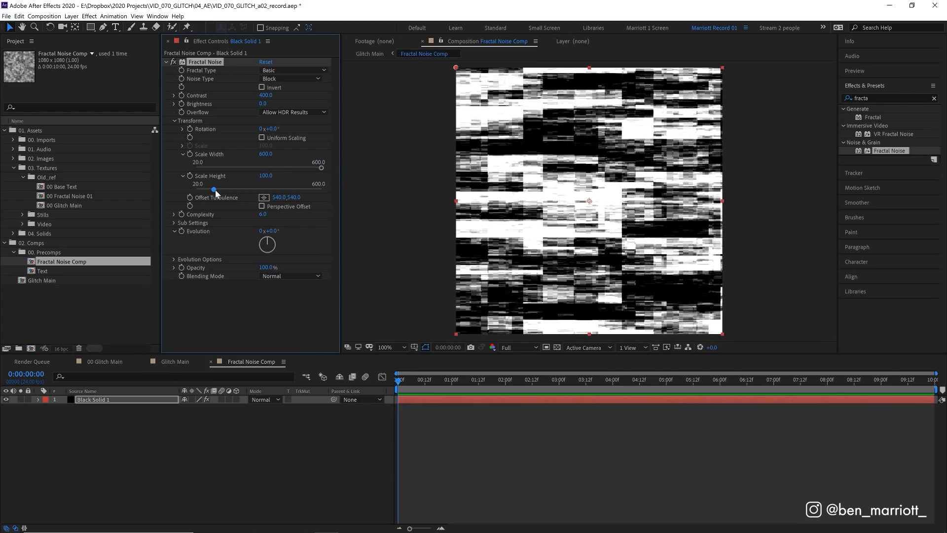
drag(215, 189, 204, 190)
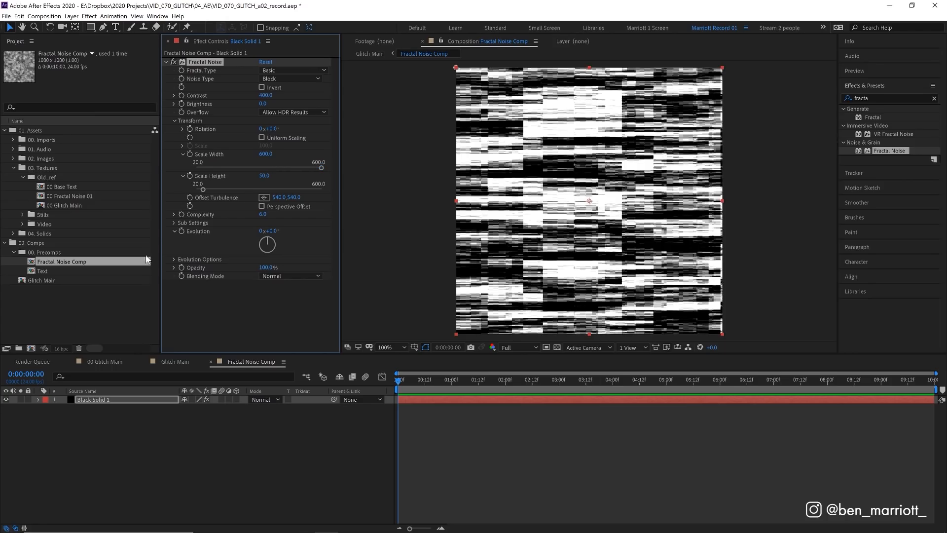
Step: Animate the Fractal Noise evolution with the expression time*500 and preview the result
key(alt+Return)
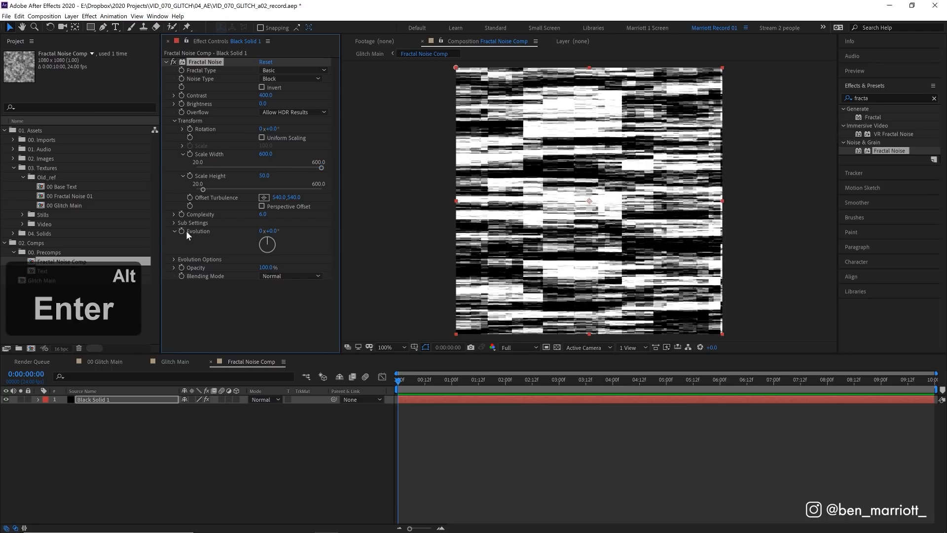
alt+click(182, 231)
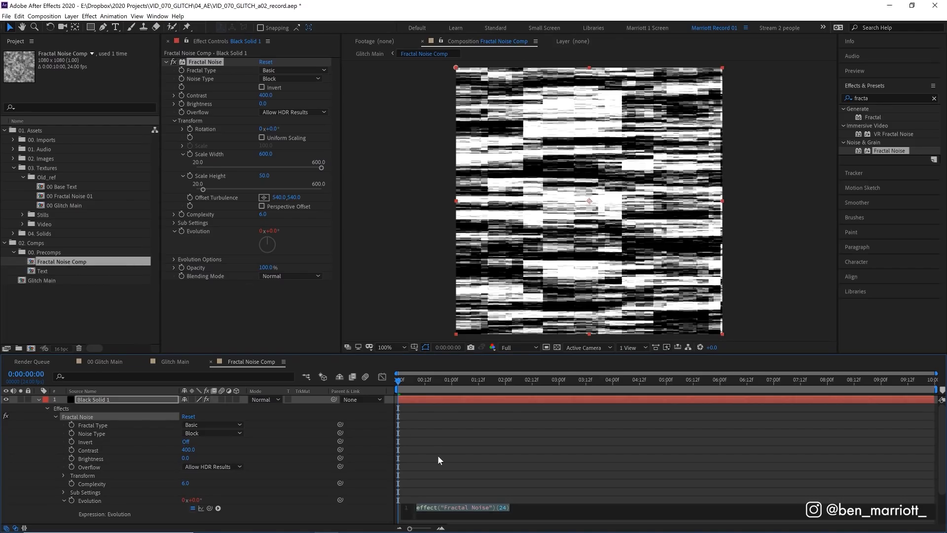
text(time*)
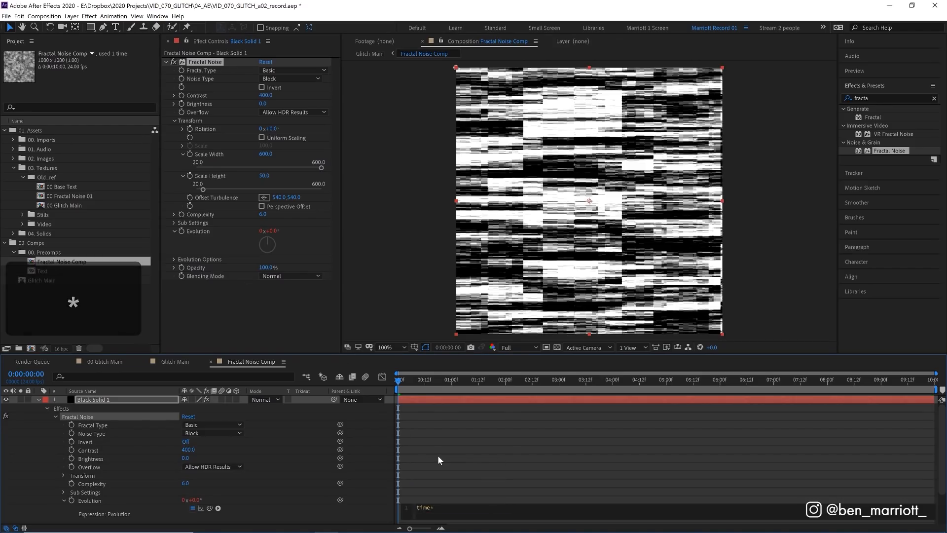
text(500)
key(KP_Enter)
key(space)
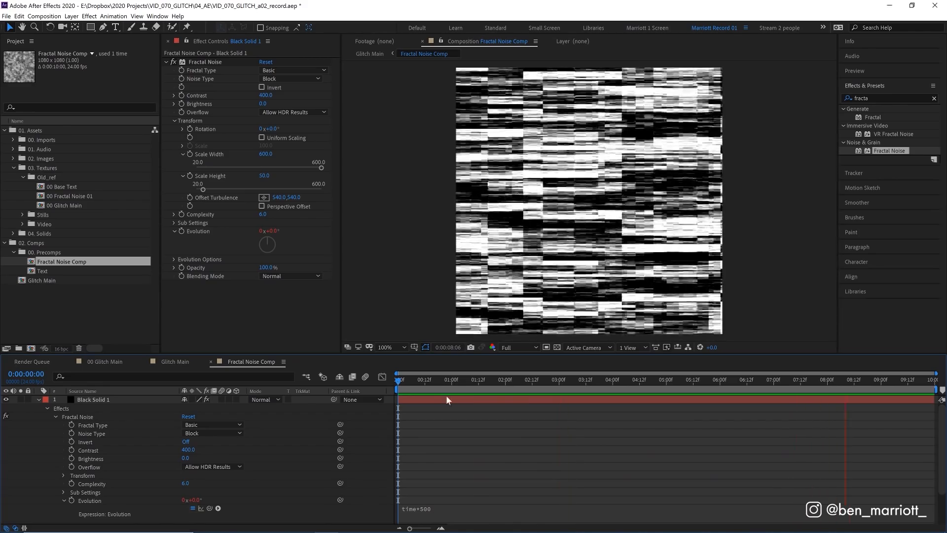
Step: In Glitch Main, hide the Fractal Noise Comp layer and apply the Displacement Map effect to the Text layer
click(175, 362)
click(6, 399)
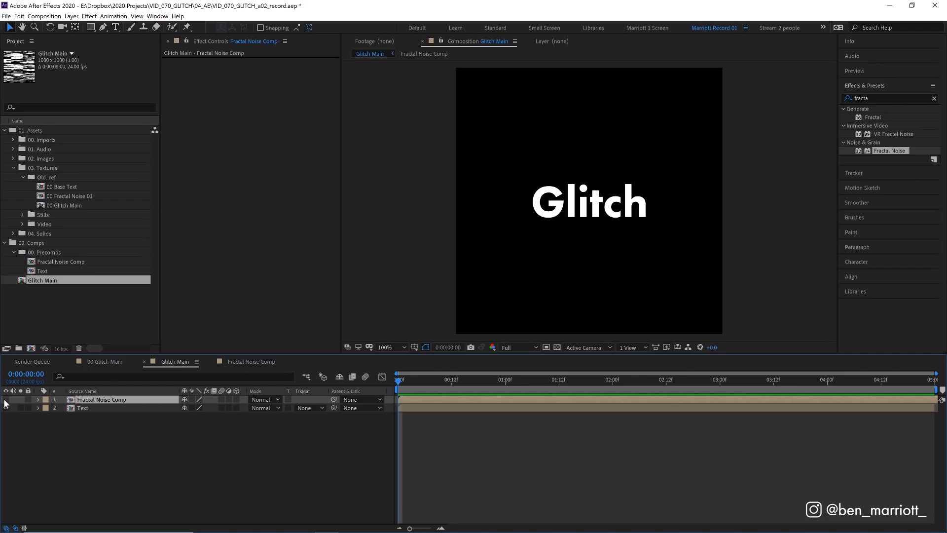
click(87, 409)
click(873, 99)
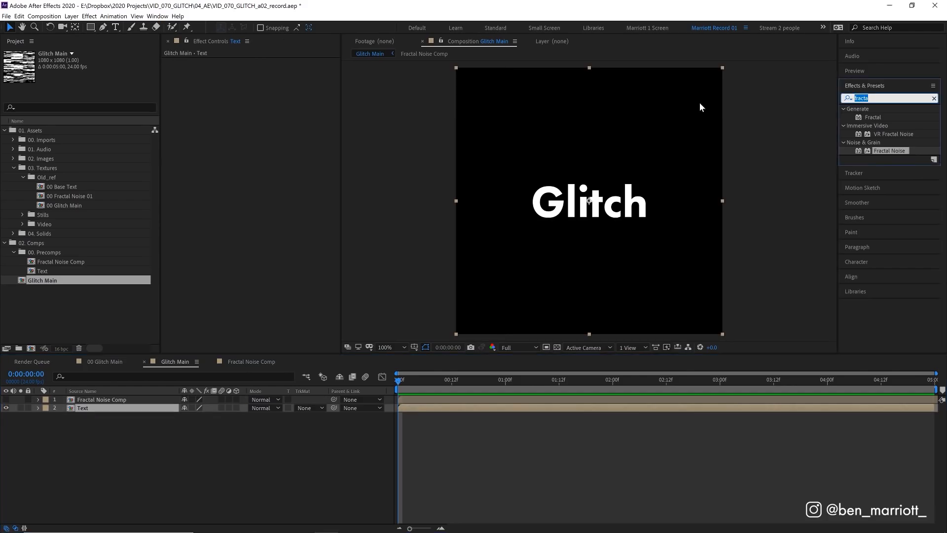
text(displa)
double_click(872, 150)
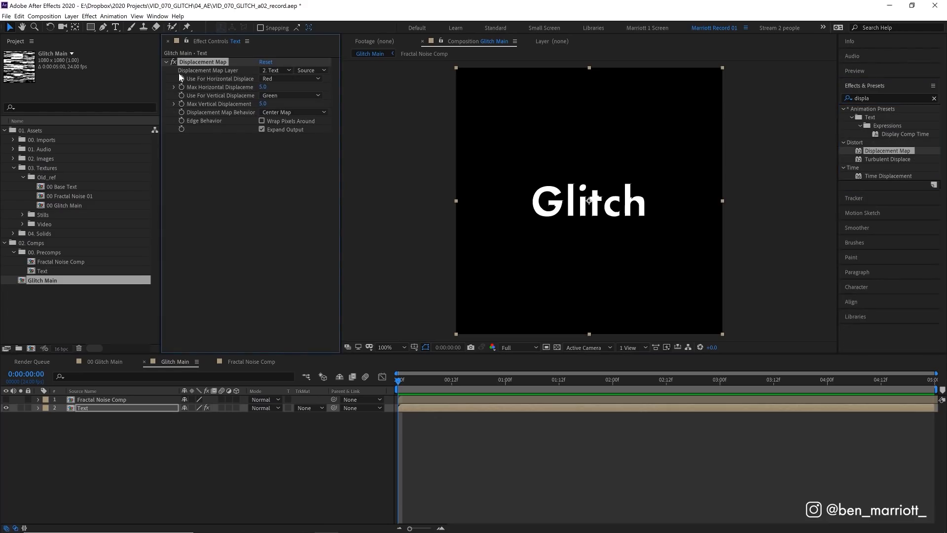
Step: Set the Displacement Map's source layer to Fractal Noise Comp and inspect the distorted text up close
click(277, 70)
click(289, 89)
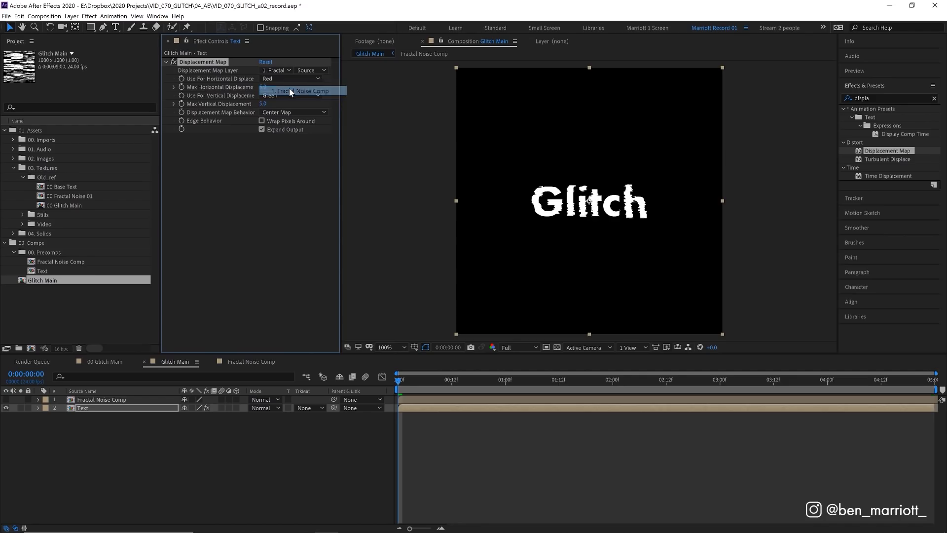
key(period)
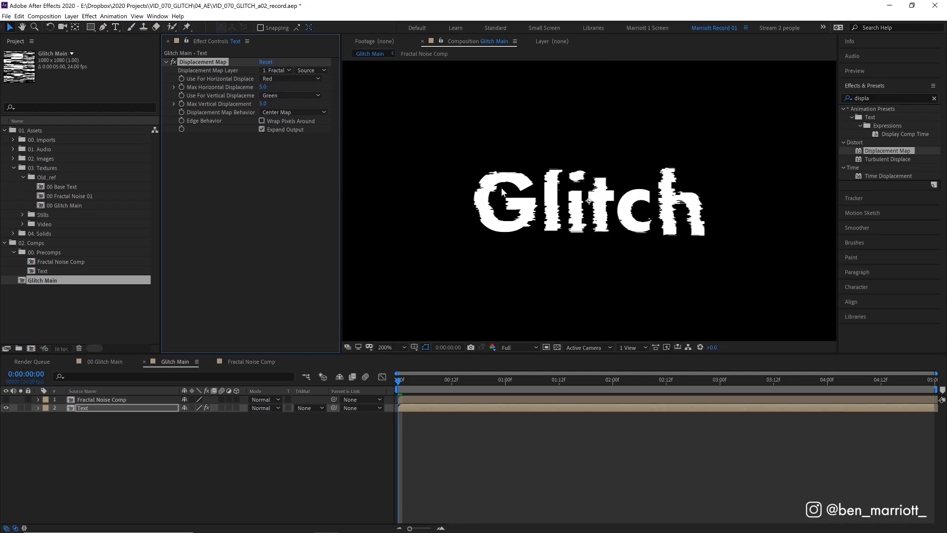
click(435, 438)
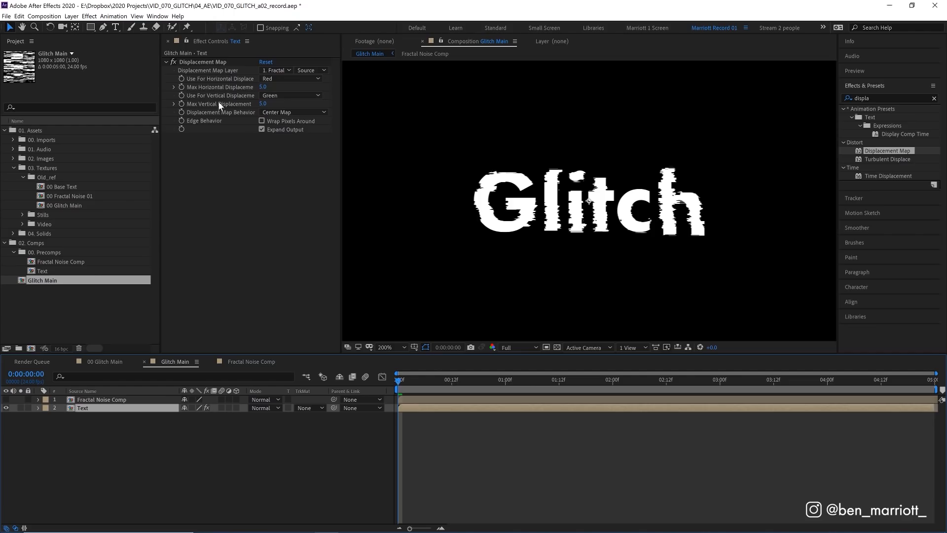
Step: Set the Displacement Map's Max Horizontal Displacement to 97 and preview the glitching text
click(262, 88)
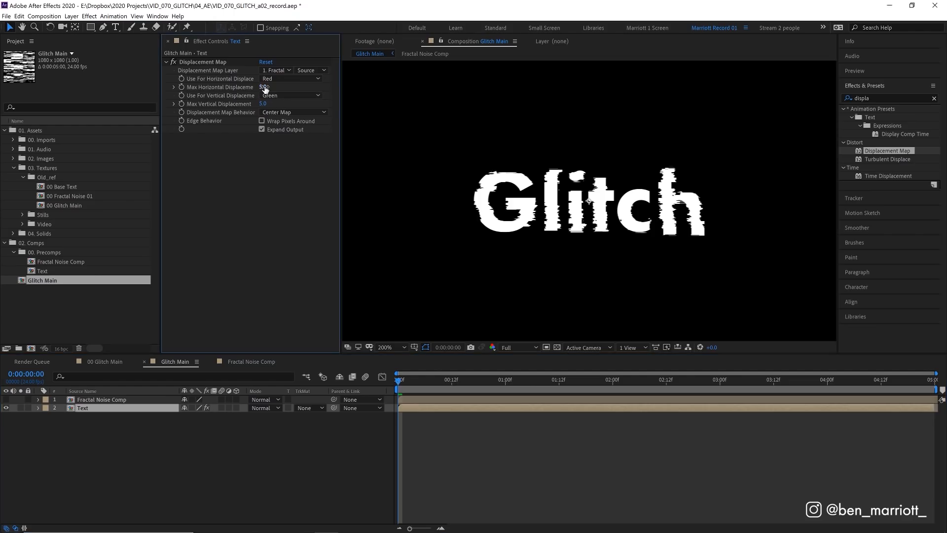
drag(265, 89, 327, 102)
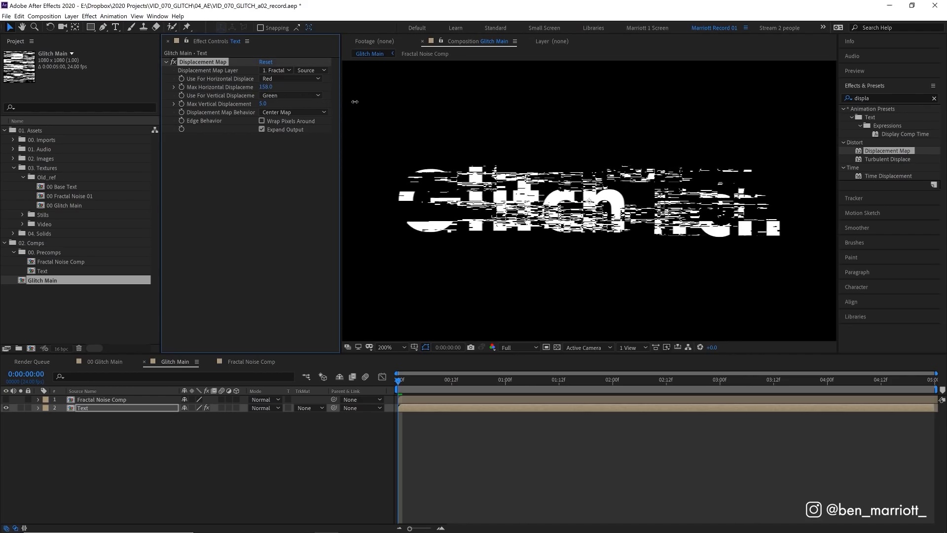
key(space)
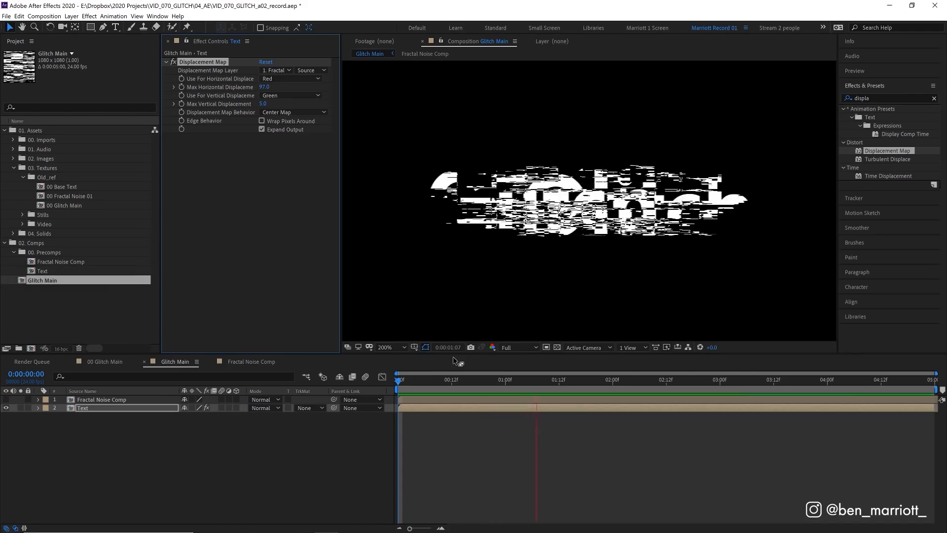
Step: Keyframe the Text layer's Max Horizontal and Max Vertical Displacement at one second, both with a value of 0
drag(487, 381, 506, 381)
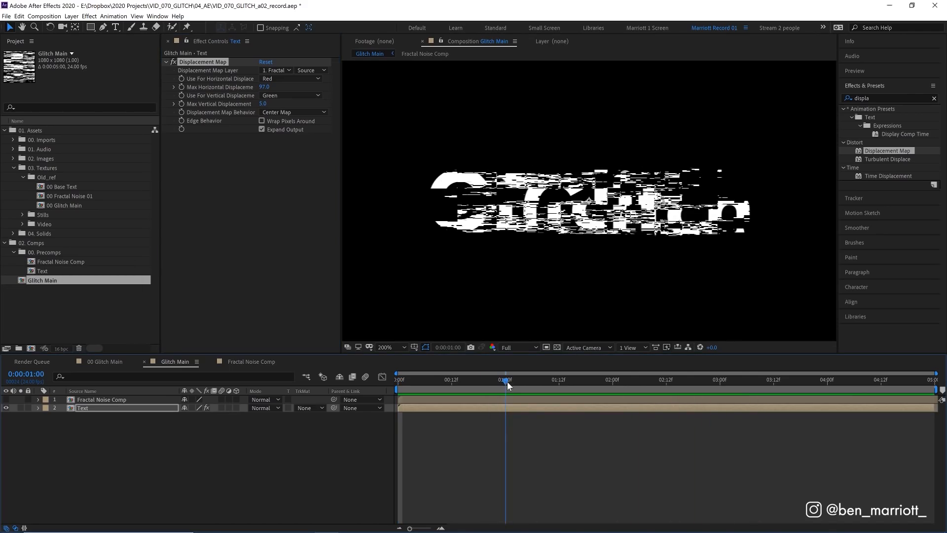
click(181, 86)
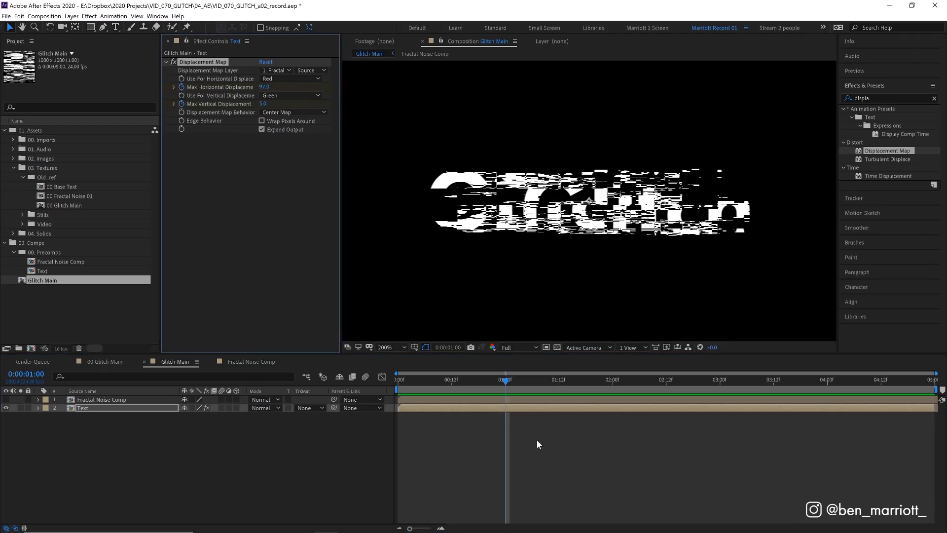
key(u)
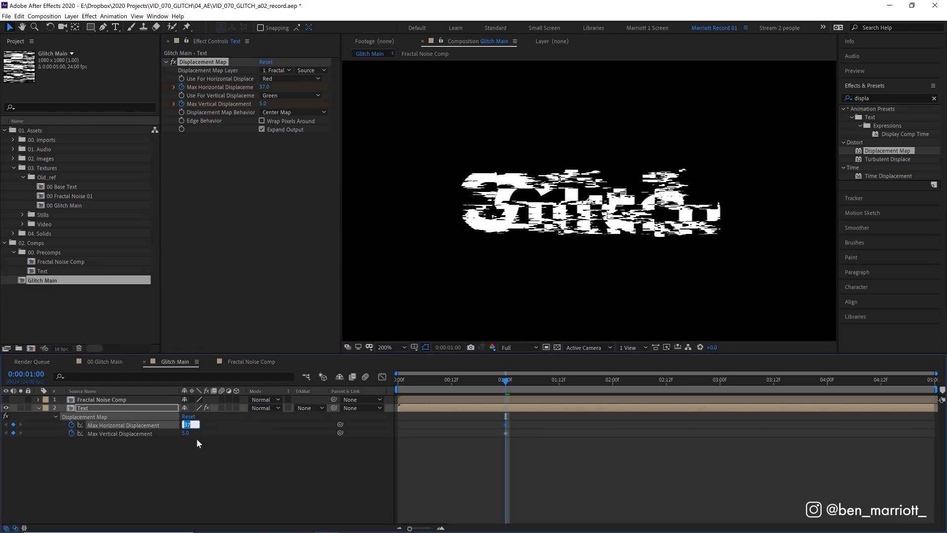
text(0)
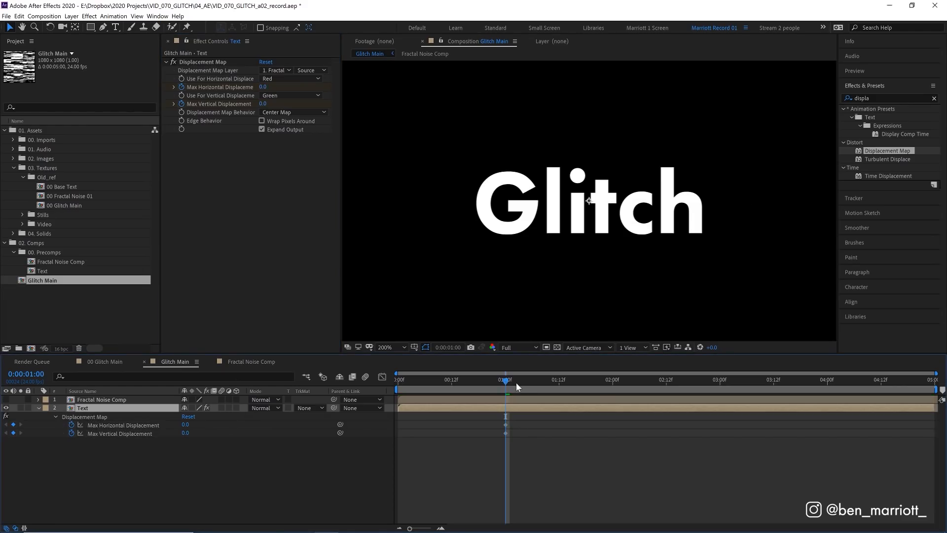
Step: Add a Max Horizontal Displacement keyframe of 500 at the start of the composition and preview the animation
drag(501, 379, 372, 380)
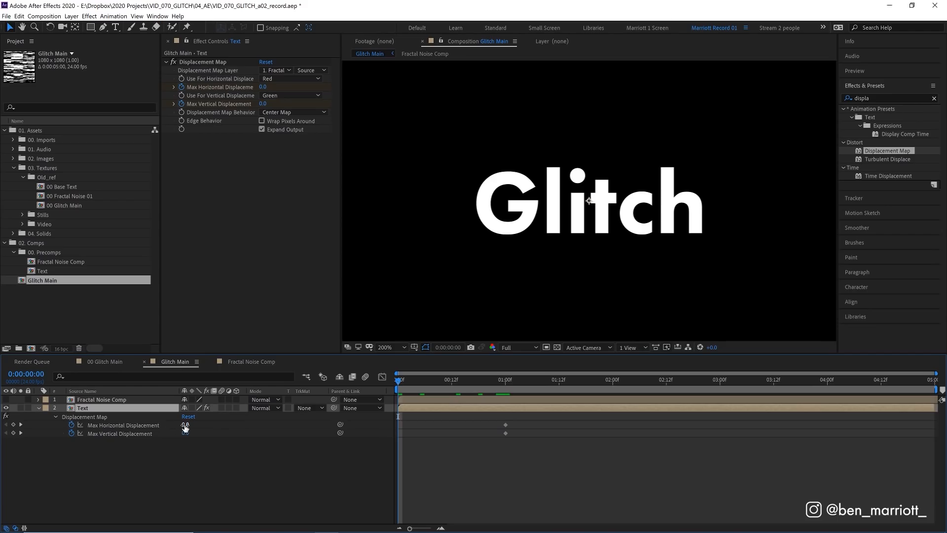
drag(185, 427, 279, 411)
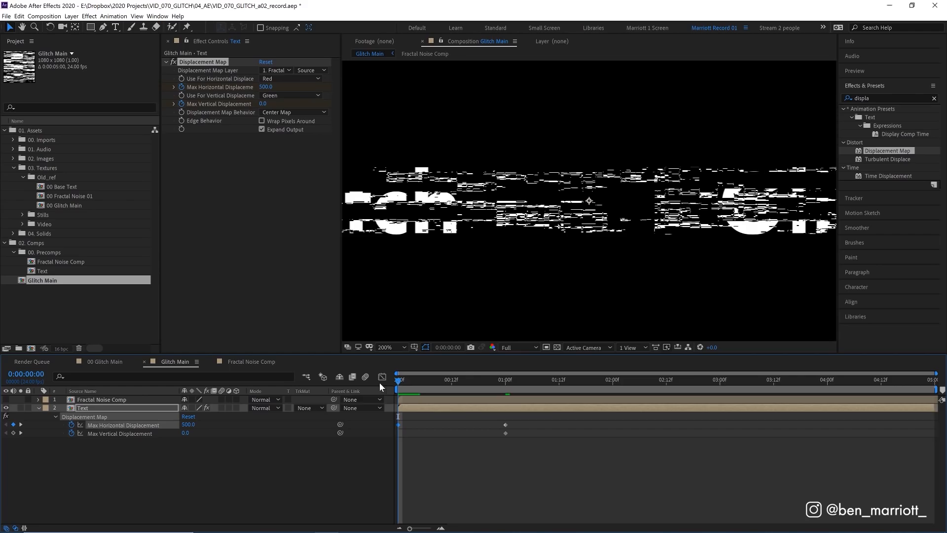
key(space)
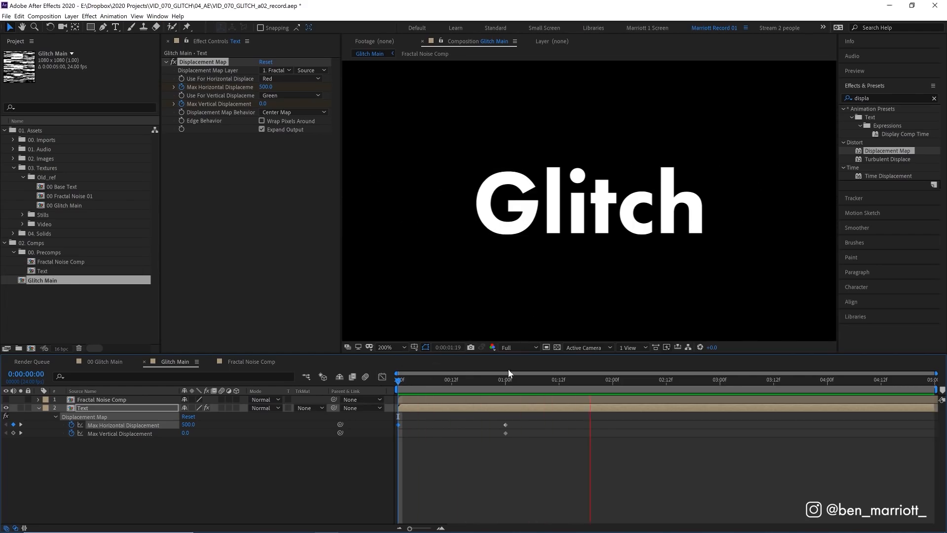
Step: Add a Max Horizontal Displacement keyframe of about 223 at frame 19
mouse_move(488, 388)
mouse_down()
mouse_move(502, 389)
mouse_move(485, 388)
mouse_up()
drag(186, 424, 249, 425)
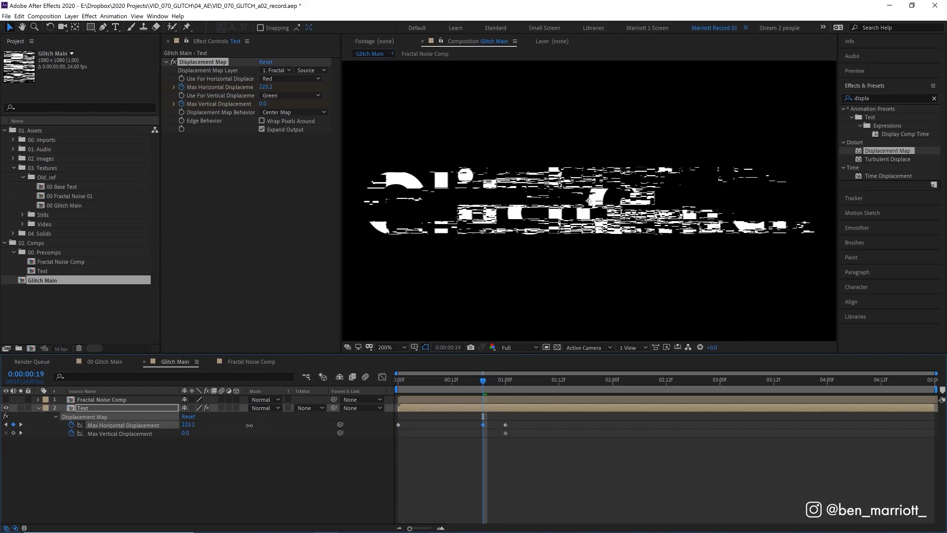
Step: Preview the displaced text animation from the start of the composition
click(406, 378)
key(space)
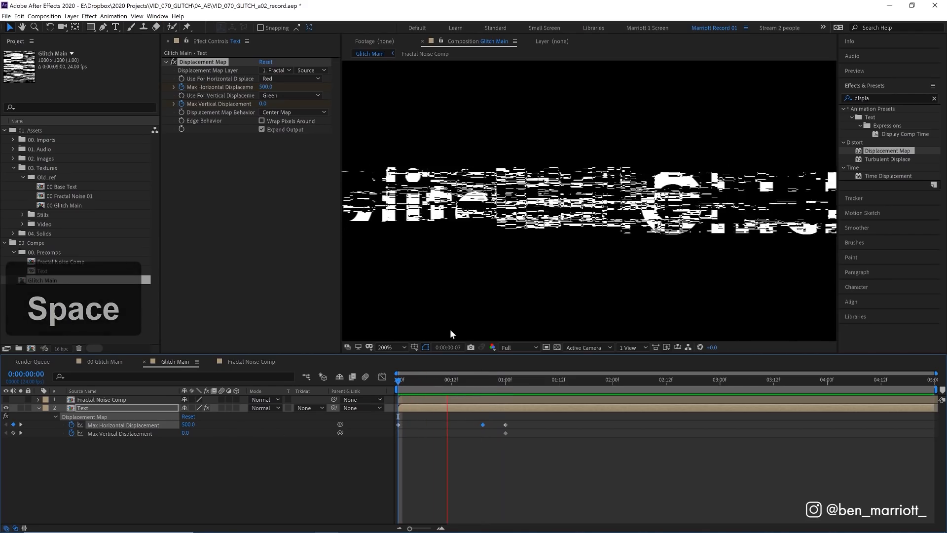
mouse_move(475, 386)
mouse_down()
mouse_move(498, 385)
mouse_move(481, 384)
mouse_up()
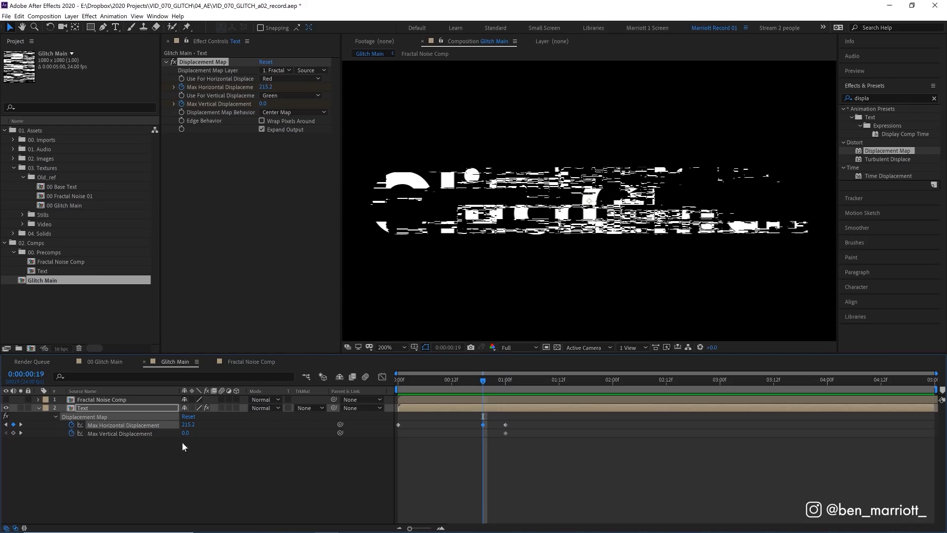
Step: Keyframe the Text layer's Max Vertical Displacement at frame 19, add a changed value at frame 22, and preview the animation
click(14, 433)
drag(505, 388, 494, 381)
drag(187, 433, 204, 432)
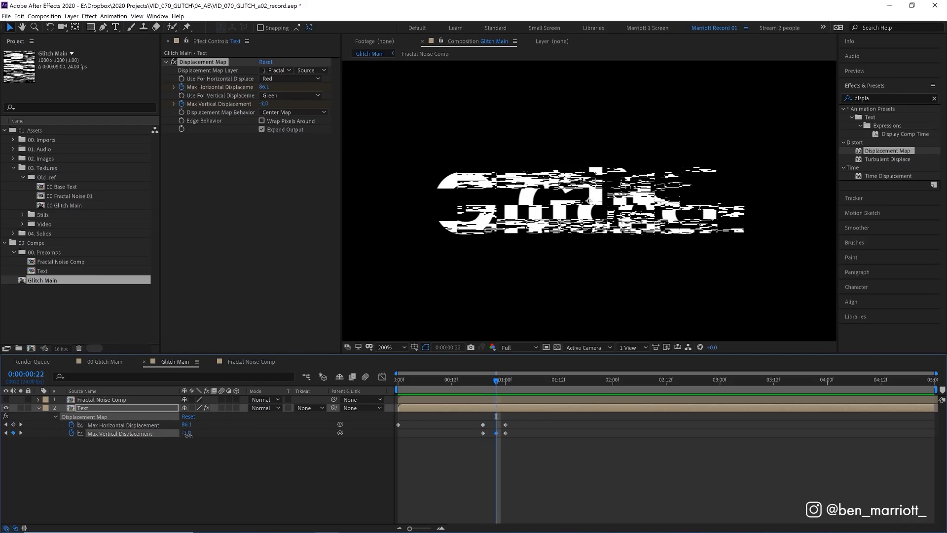
drag(477, 381, 443, 380)
key(space)
key(space)
key(space)
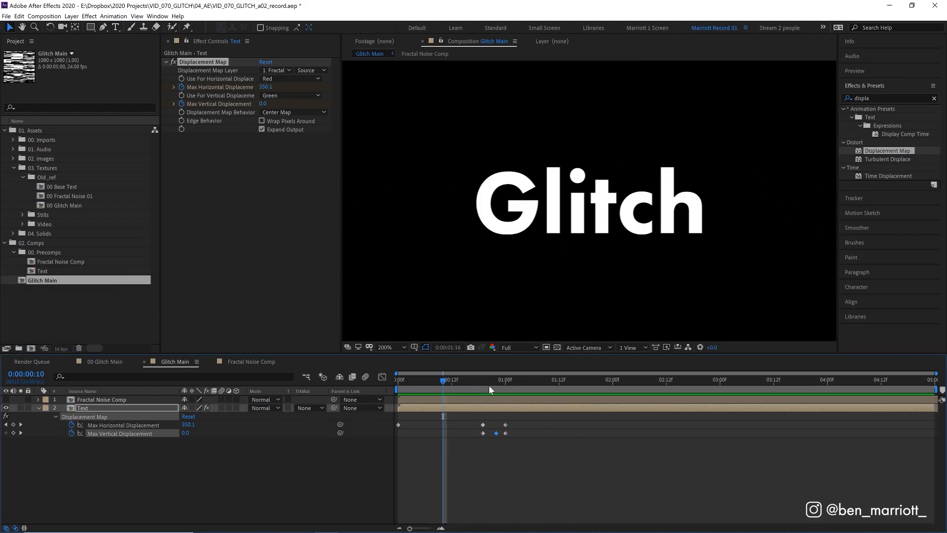
Step: Move the Max Horizontal Displacement keyframe at one second to about 0:00:01:05
drag(542, 373, 505, 378)
click(505, 425)
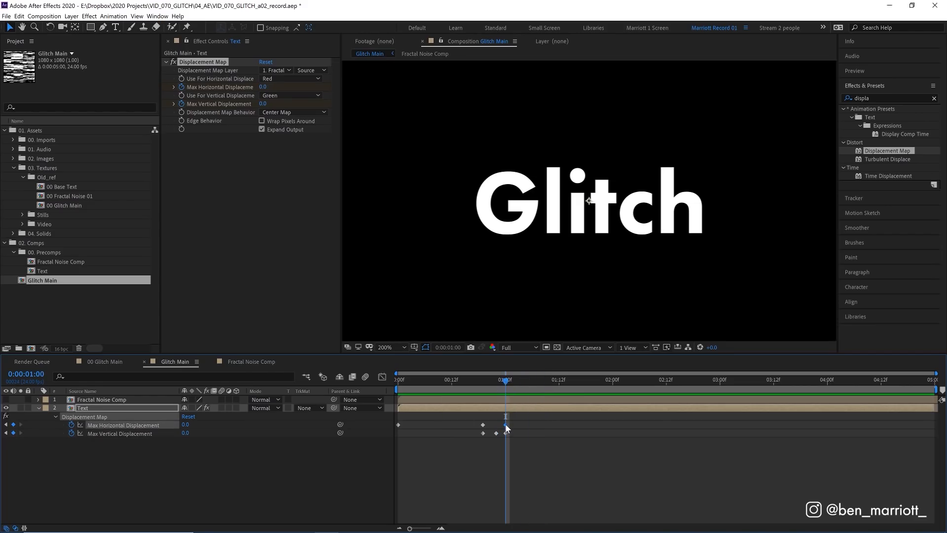
drag(518, 425, 527, 425)
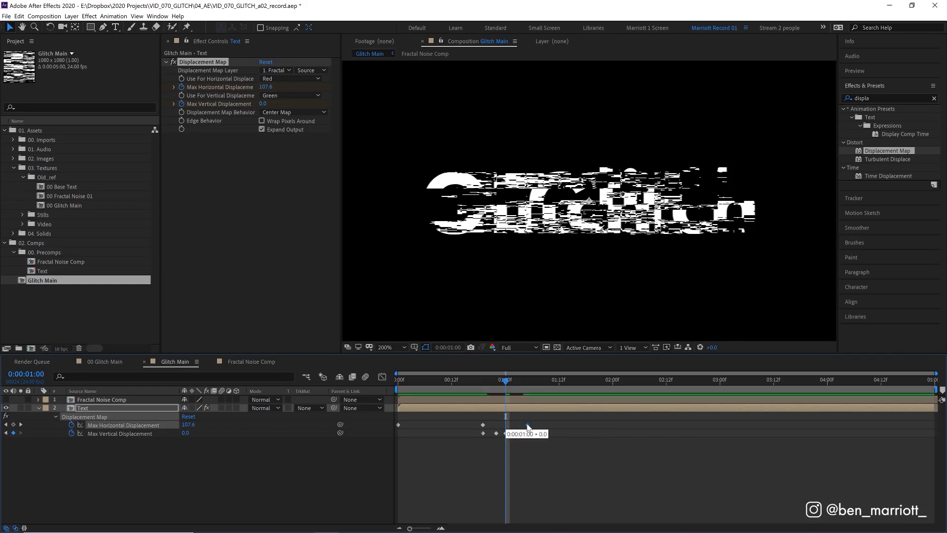
click(519, 418)
click(510, 407)
Step: Add a Max Horizontal Displacement keyframe of 30 at one second and preview the glitch
click(187, 425)
text(30)
key(Return)
click(474, 381)
key(space)
click(478, 382)
key(space)
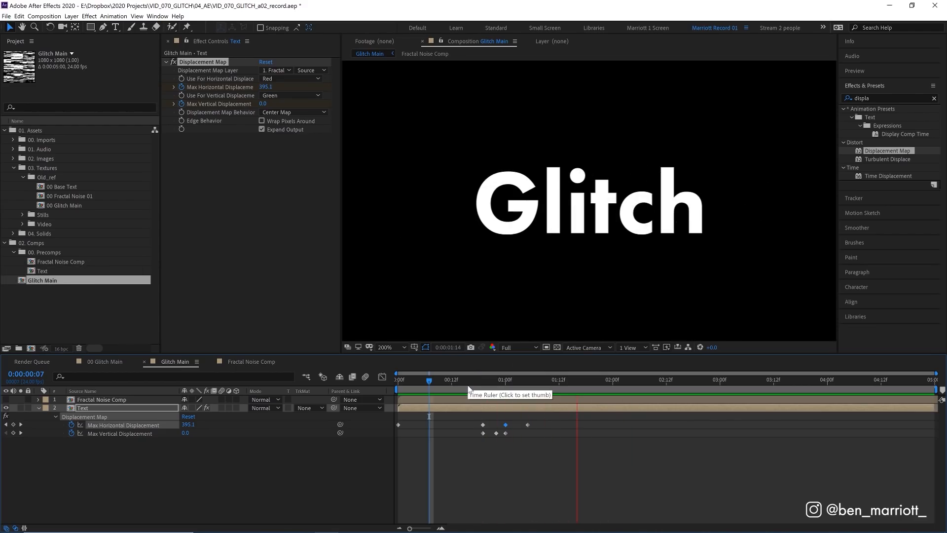
click(475, 387)
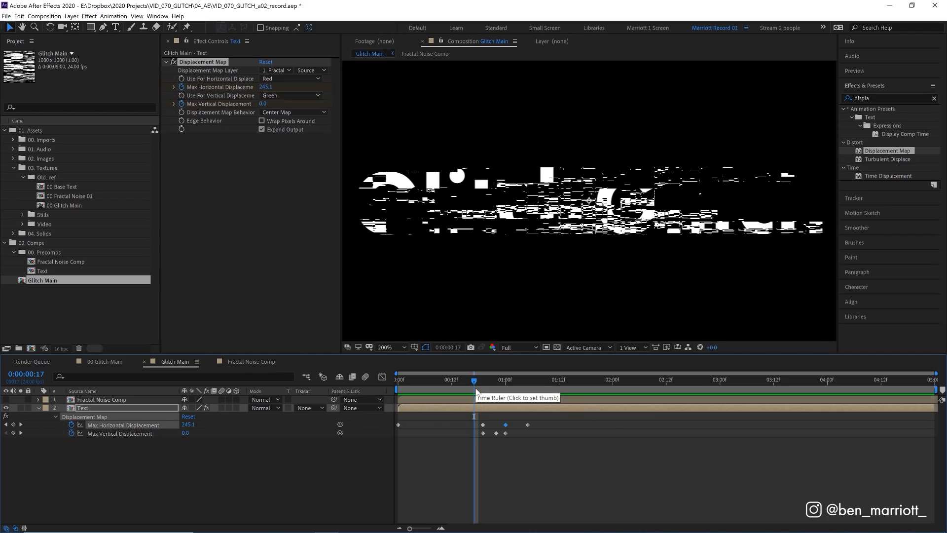
drag(476, 390, 537, 388)
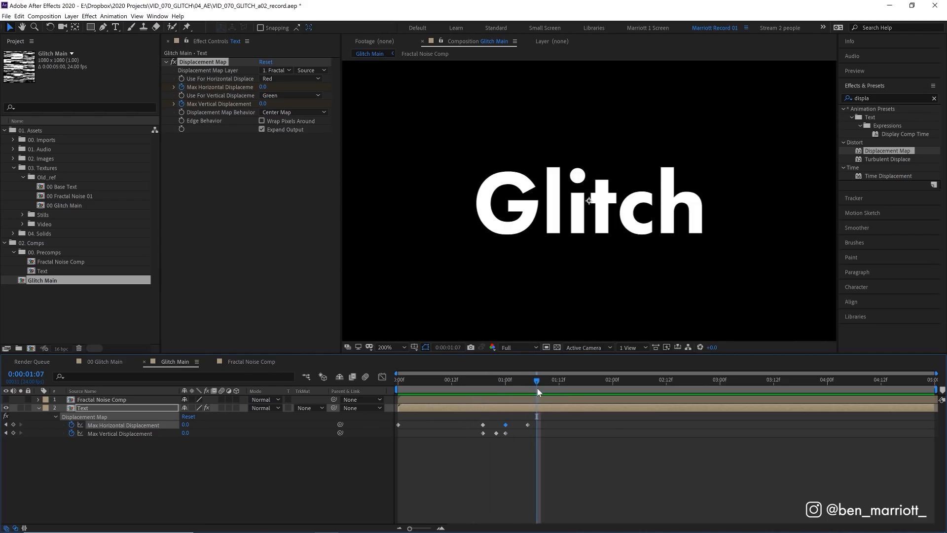
Step: Open the Text precomp and split the Glitch text layer at two seconds
double_click(551, 409)
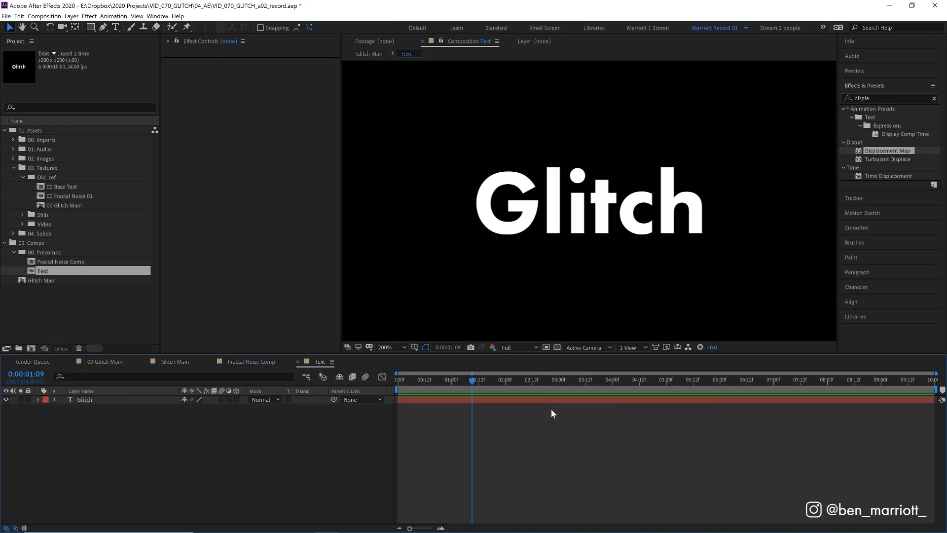
click(578, 387)
click(614, 382)
click(613, 401)
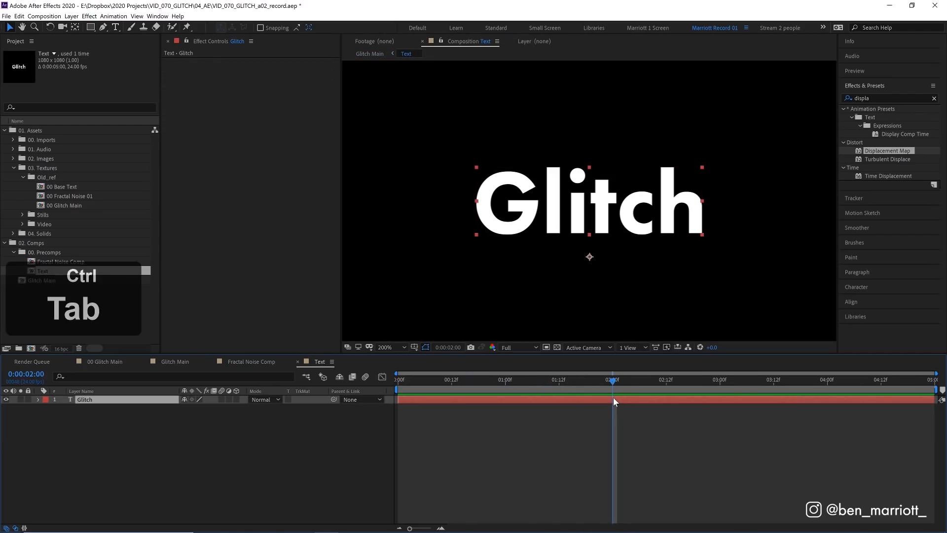
key(ctrl+shift+d)
Step: Change the split-off text layer's wording to Effect and trim its end to three seconds
drag(613, 382, 650, 428)
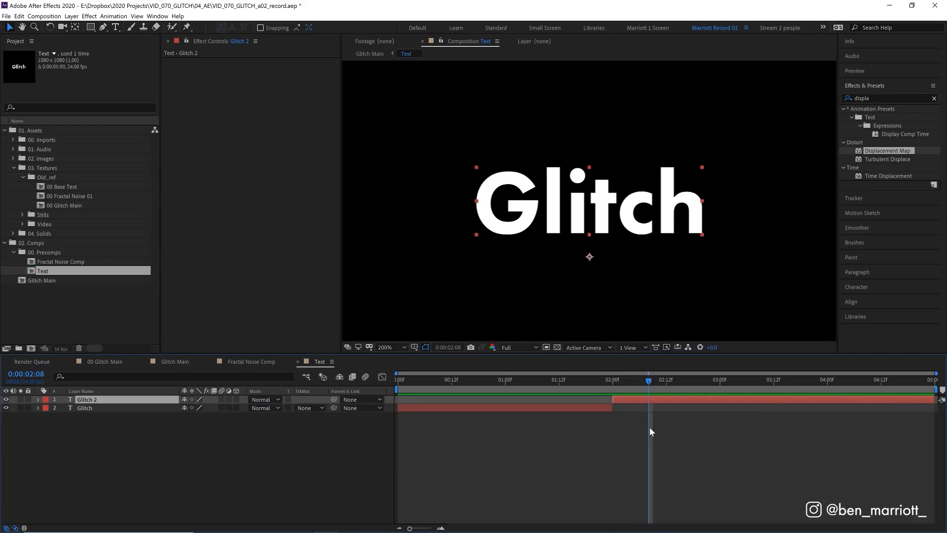
double_click(650, 398)
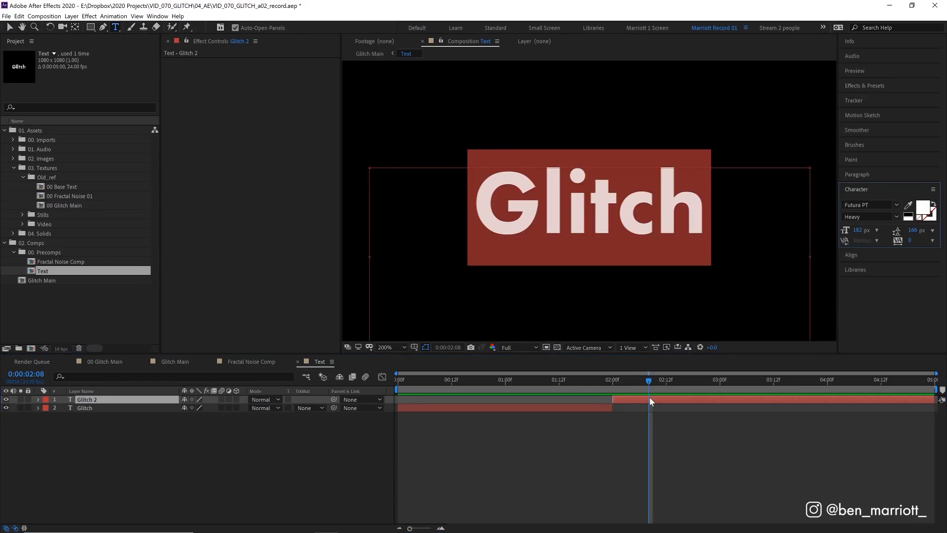
text(Effect)
drag(649, 381, 720, 381)
drag(933, 400, 720, 400)
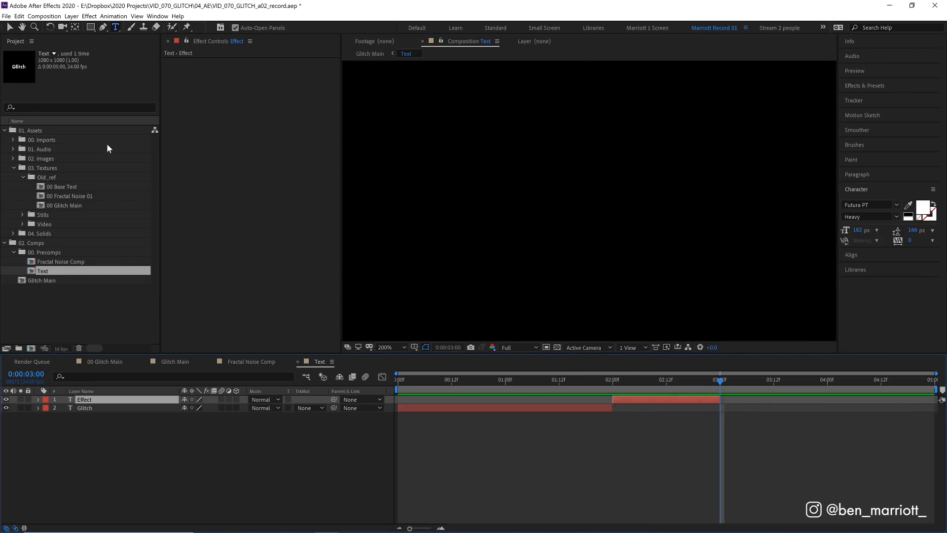
Step: Place the white logo image from the Logos folder in the Text composition, scaled to 42% and starting at three seconds
click(12, 158)
click(23, 168)
drag(69, 177, 541, 210)
key(s)
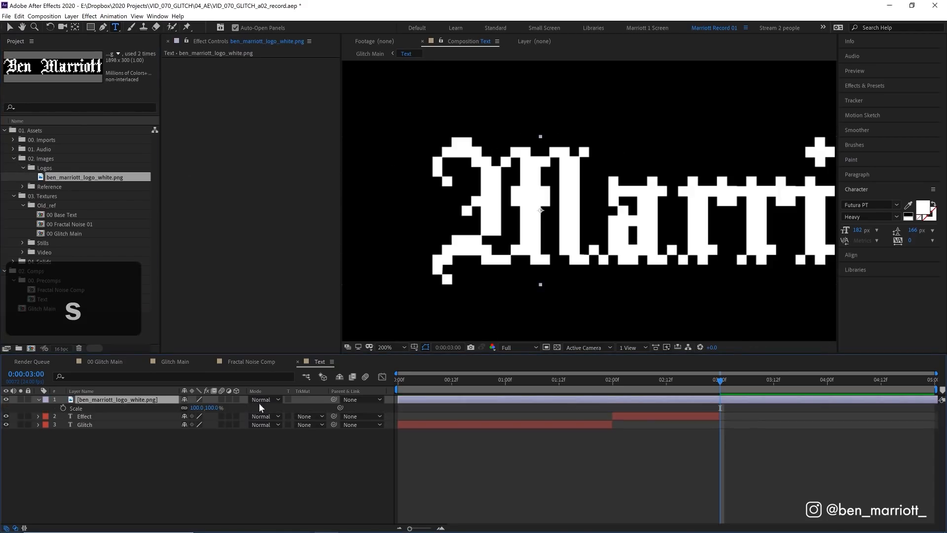
drag(214, 408, 195, 408)
drag(196, 407, 187, 408)
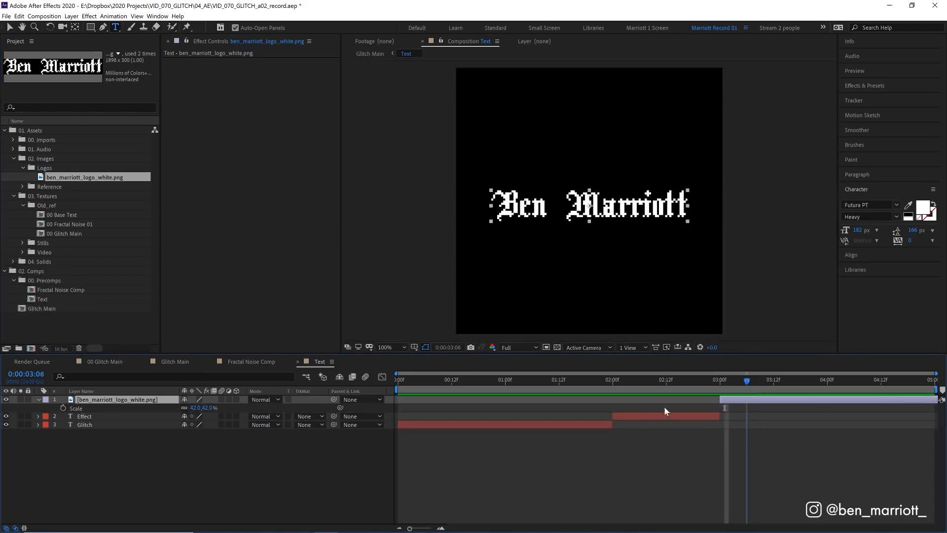
Step: Review the sequence of the Glitch text, Effect text and logo in the Text composition
drag(665, 407, 755, 389)
key(period)
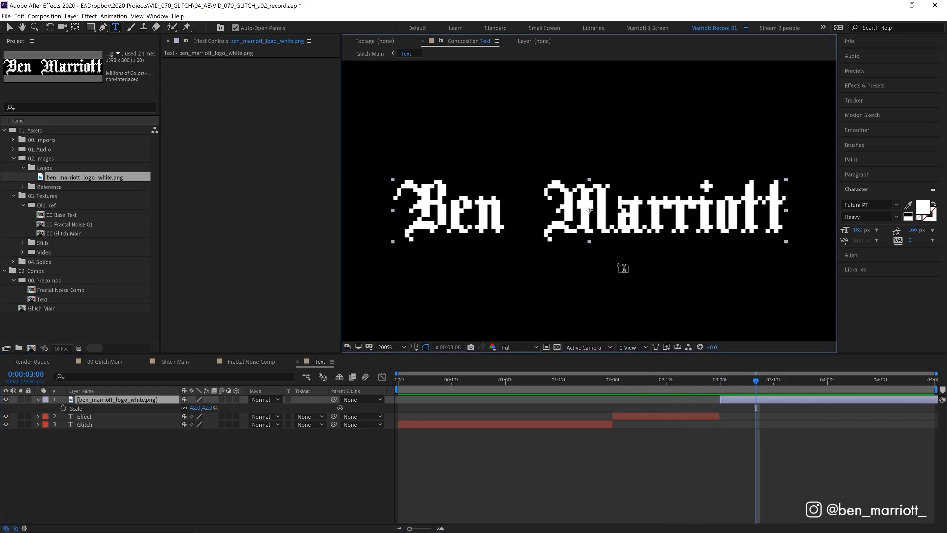
click(558, 343)
click(559, 342)
click(580, 390)
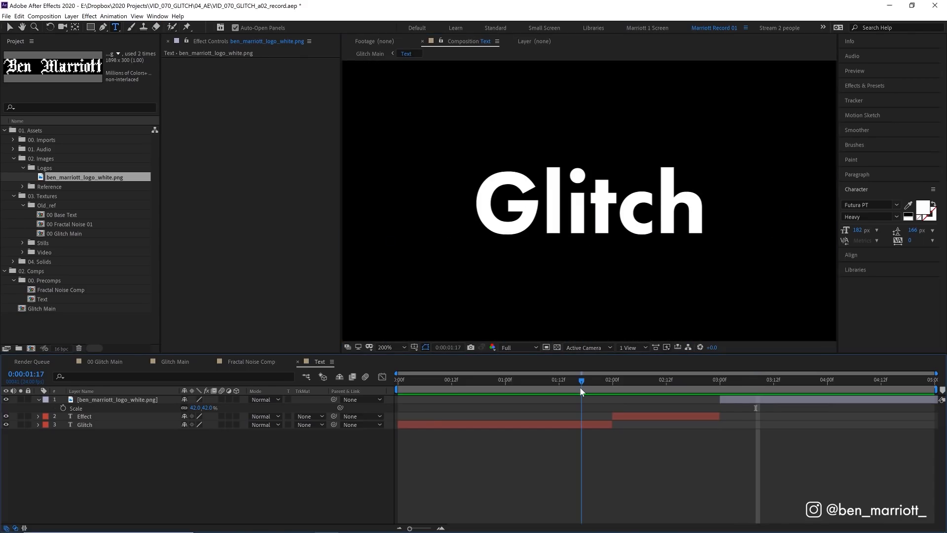
drag(581, 391, 661, 393)
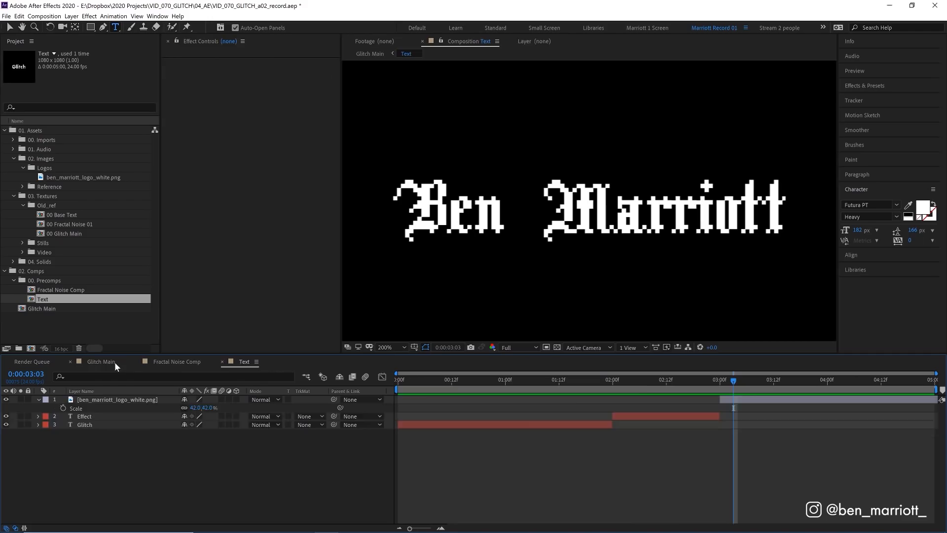
Step: In the Glitch Main composition, add markers to the Text layer at two and three seconds
click(115, 362)
drag(582, 381, 614, 380)
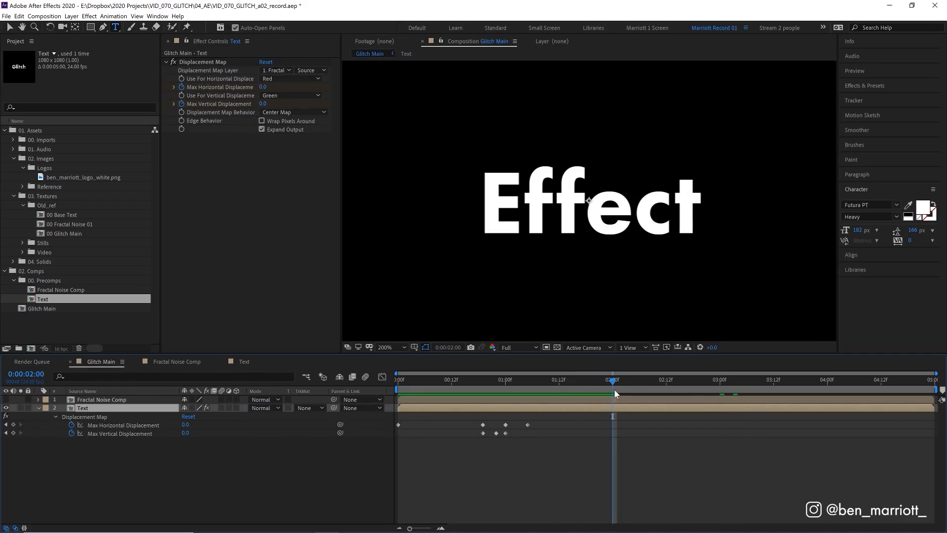
key(KP_Multiply)
click(720, 380)
key(KP_Multiply)
click(745, 459)
Step: Add Max Horizontal and Max Vertical Displacement keyframes of 0 on the Text layer at 0:00:01:21
mouse_move(644, 381)
mouse_down()
mouse_move(563, 381)
mouse_move(644, 386)
mouse_move(586, 382)
mouse_move(621, 384)
mouse_move(593, 385)
mouse_move(610, 386)
mouse_up()
click(616, 408)
key(Page_Up)
key(Page_Up)
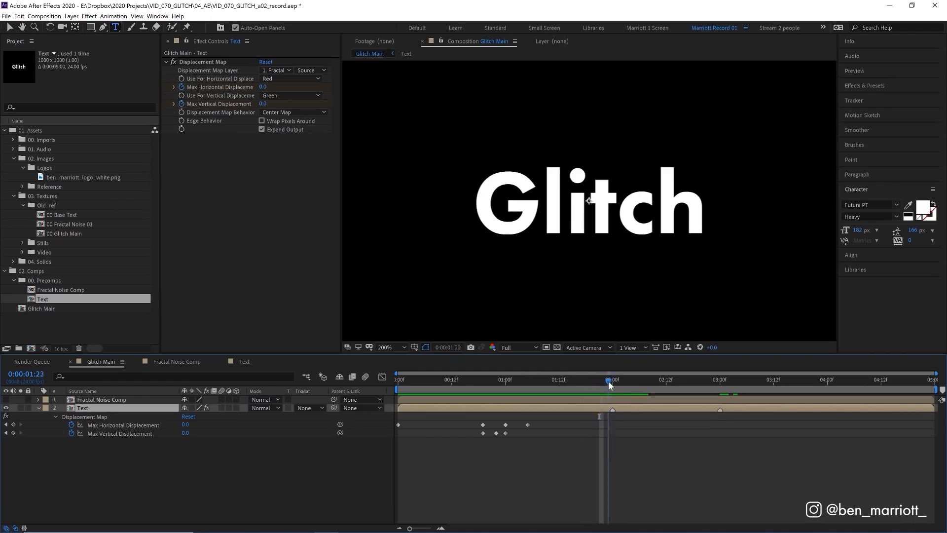
click(13, 424)
click(14, 433)
Step: Copy both displacement keyframes from 0:00:01:21 to 0:00:02:02
click(92, 434)
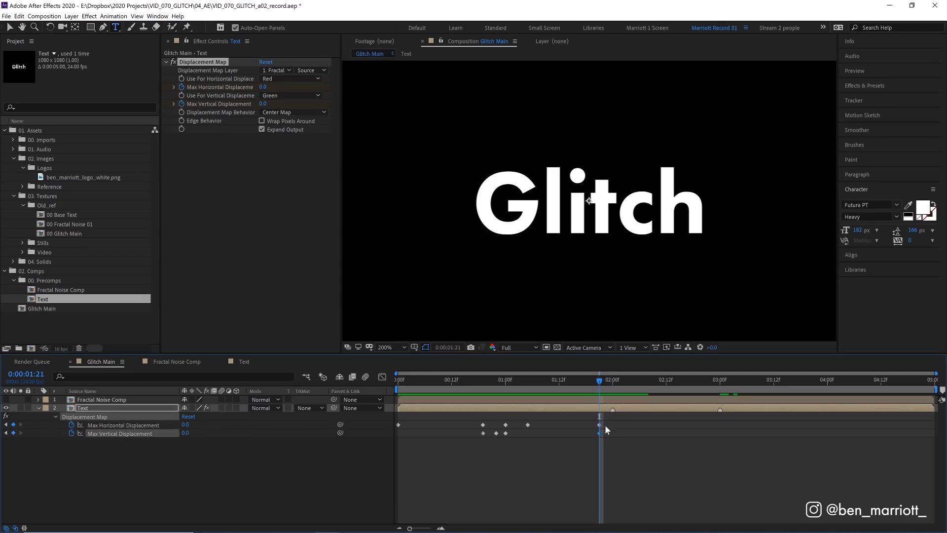
key(ctrl+c)
click(622, 382)
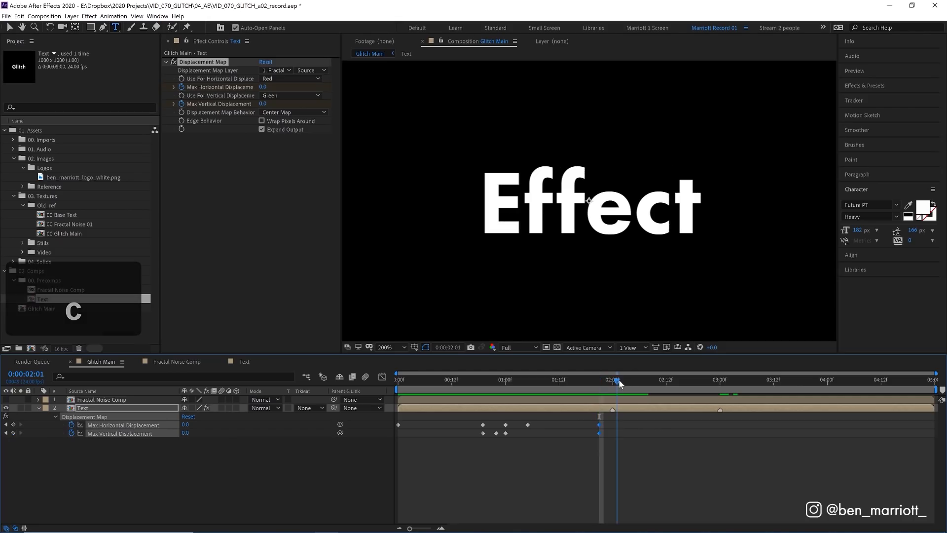
key(ctrl+v)
Step: At the two-second marker, keyframe Max Horizontal Displacement at 150 and Max Vertical Displacement at 10
click(614, 380)
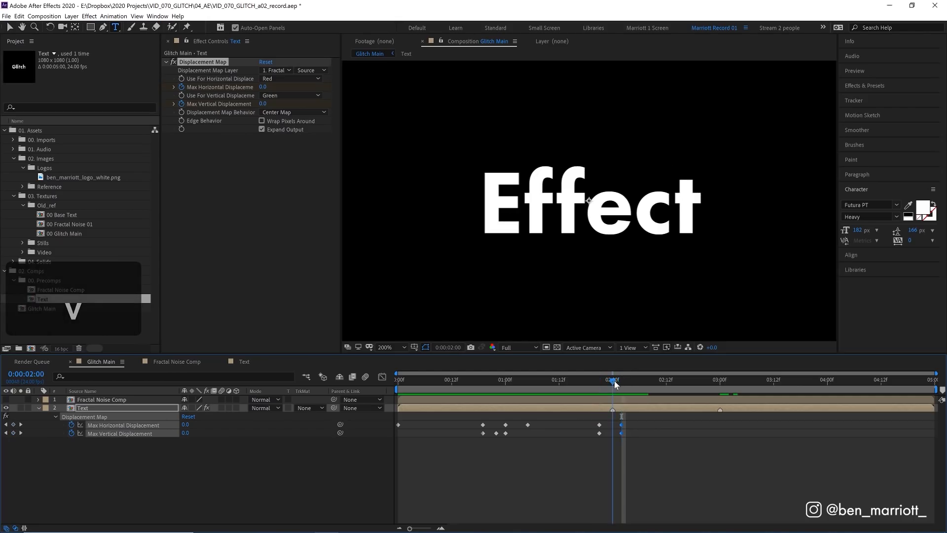
click(614, 465)
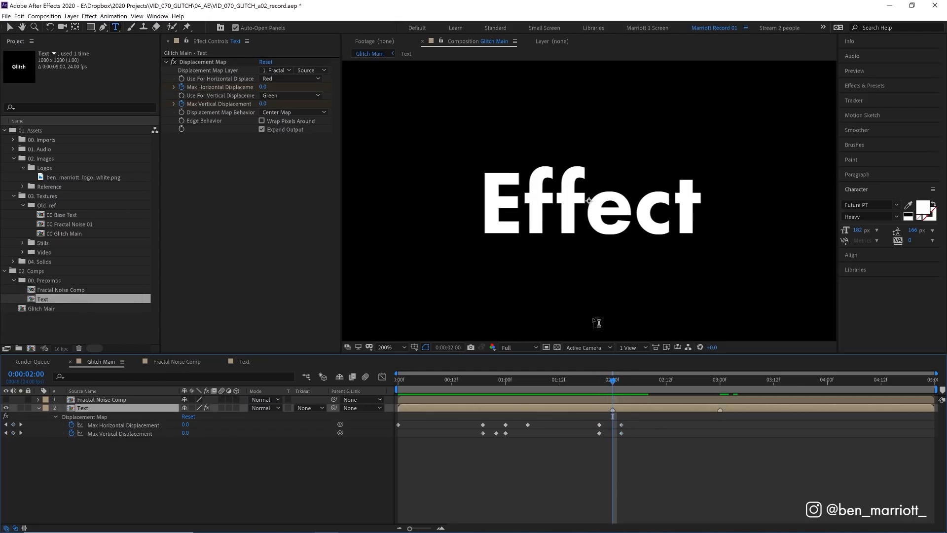
key(z)
drag(185, 424, 188, 426)
key(Return)
click(188, 424)
key(space)
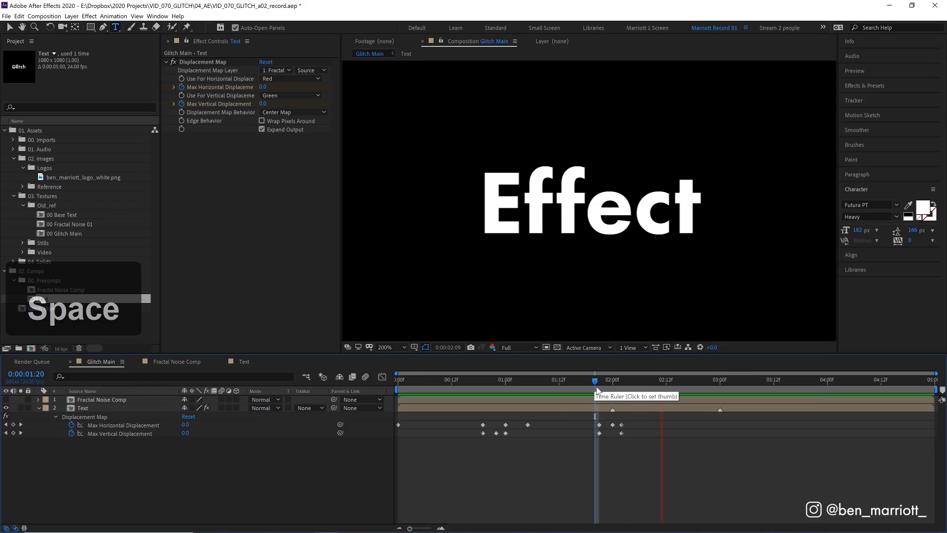
drag(606, 387, 612, 383)
drag(185, 432, 192, 433)
Step: Spread the outer Max Horizontal Displacement keyframes around two seconds to 0:00:01:20 and about 0:00:02:05, and preview the transition
drag(595, 380, 596, 381)
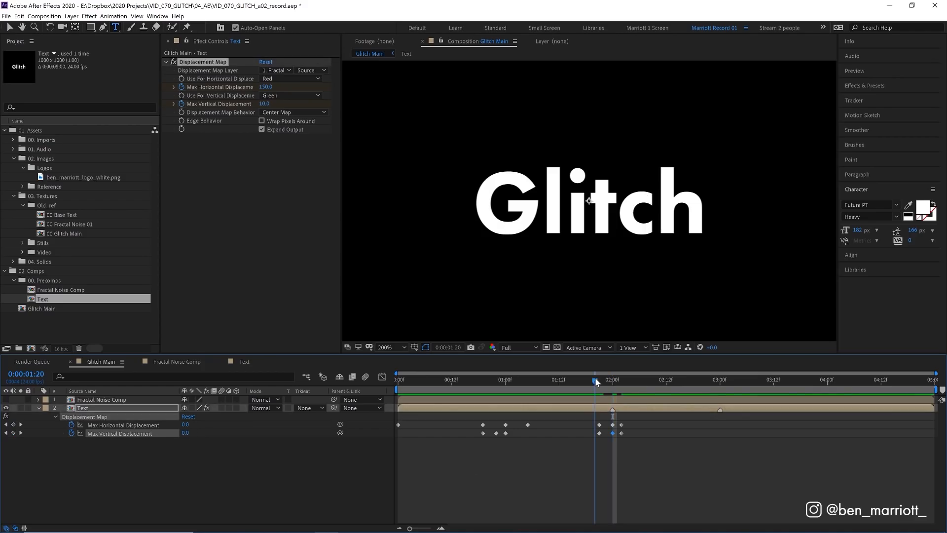
click(624, 429)
drag(622, 424, 594, 424)
click(582, 381)
key(space)
drag(613, 384, 638, 382)
key(space)
click(592, 382)
key(space)
Step: Copy the displacement keyframes around two seconds and paste them centred on the three-second marker
drag(664, 419, 565, 446)
key(ctrl+c)
click(684, 382)
key(ctrl+v)
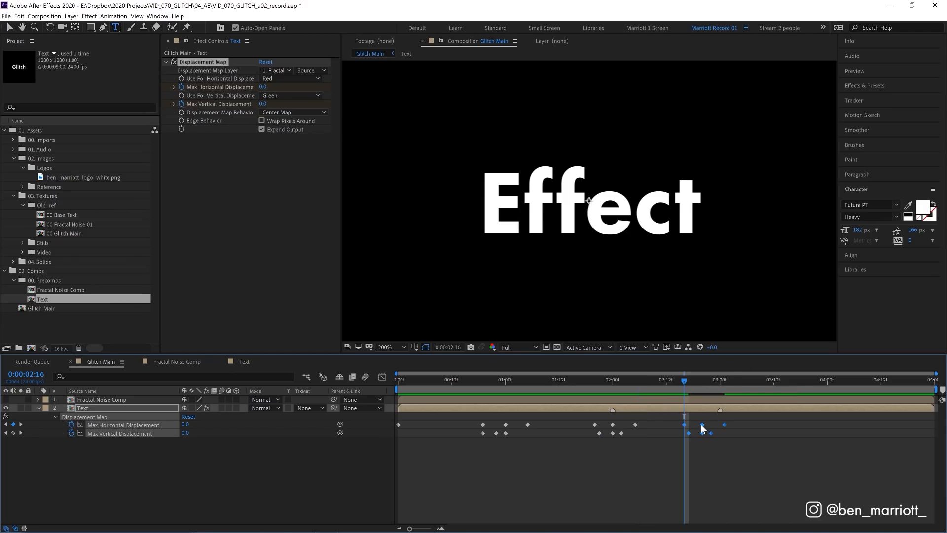
drag(703, 428, 721, 428)
click(720, 389)
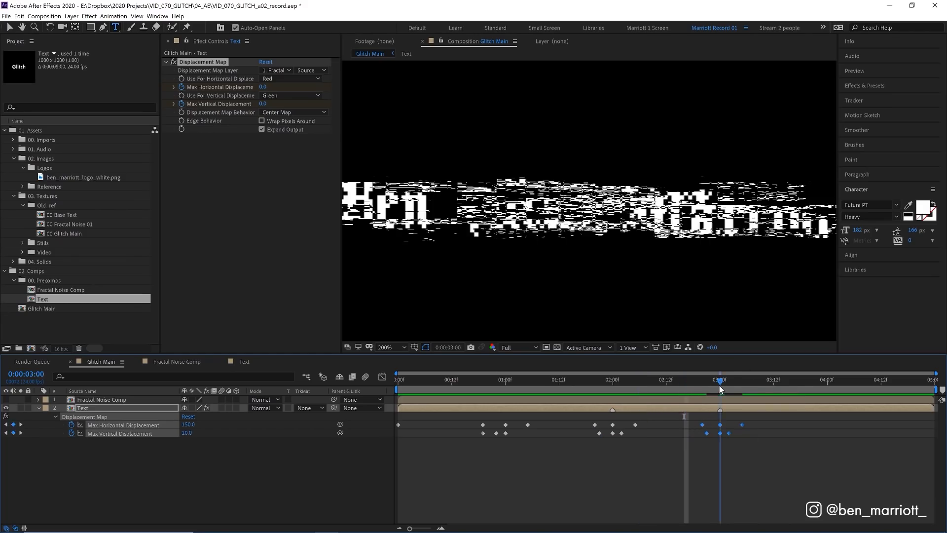
Step: Preview the second transition and set the Max Vertical Displacement keyframe at the three-second marker to -32
key(space)
key(space)
drag(714, 387, 723, 400)
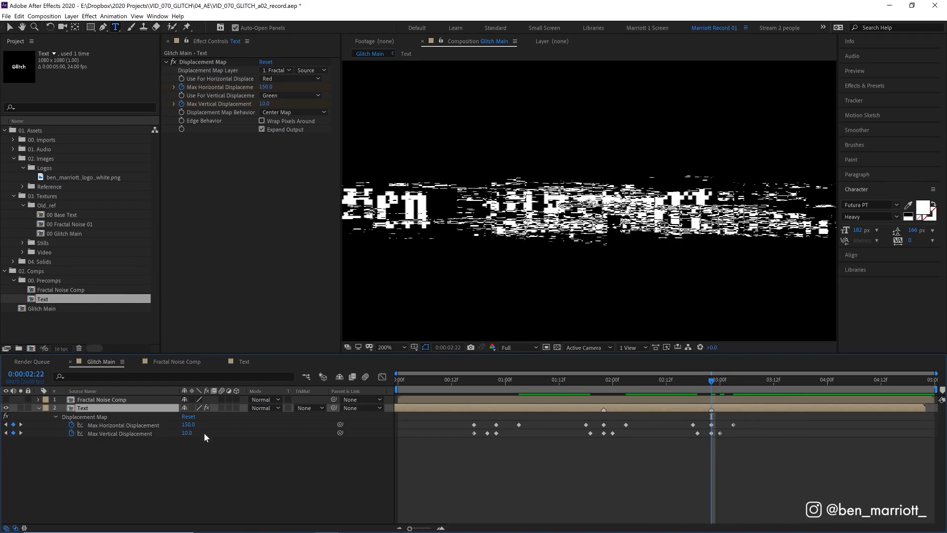
drag(187, 433, 181, 431)
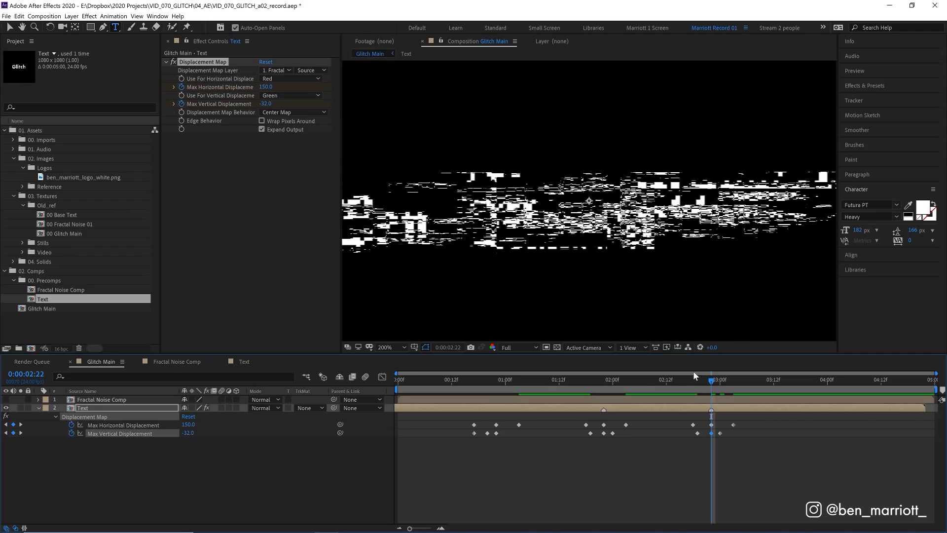
Step: Add Max Horizontal Displacement keyframes of 0 at 0:00:03:18 and 50 near the composition's end, and preview the animation
drag(777, 403, 801, 398)
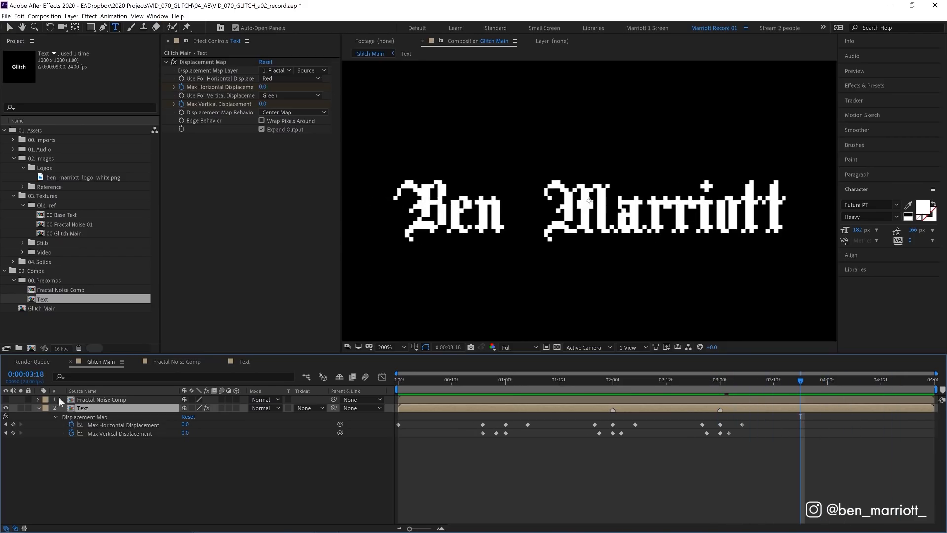
click(13, 424)
drag(809, 386, 931, 385)
click(188, 424)
text(50)
key(space)
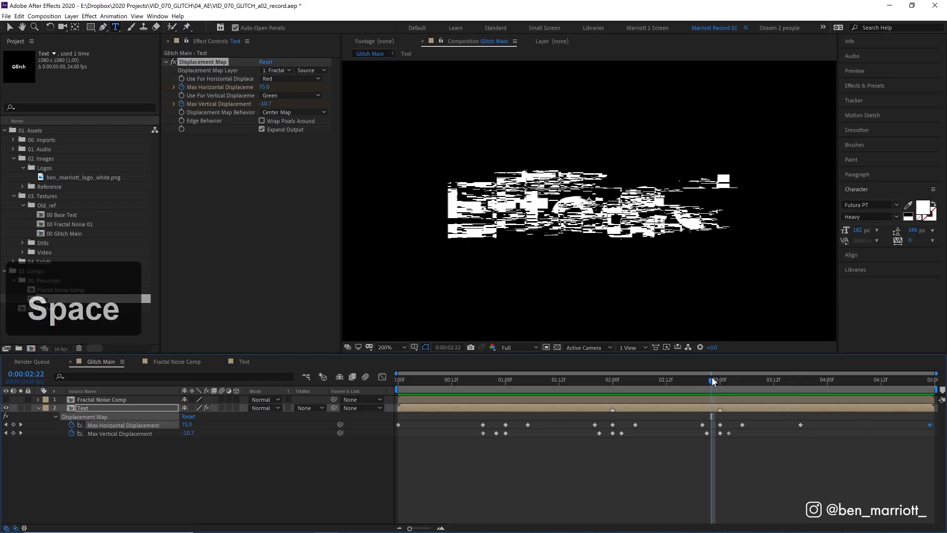
Step: Find the CC Ball Action effect and apply it to the Text layer, viewing it at 0:00:01:08
drag(489, 382, 549, 387)
key(Page_Up)
click(862, 85)
key(ctrl+f)
text(cc ba)
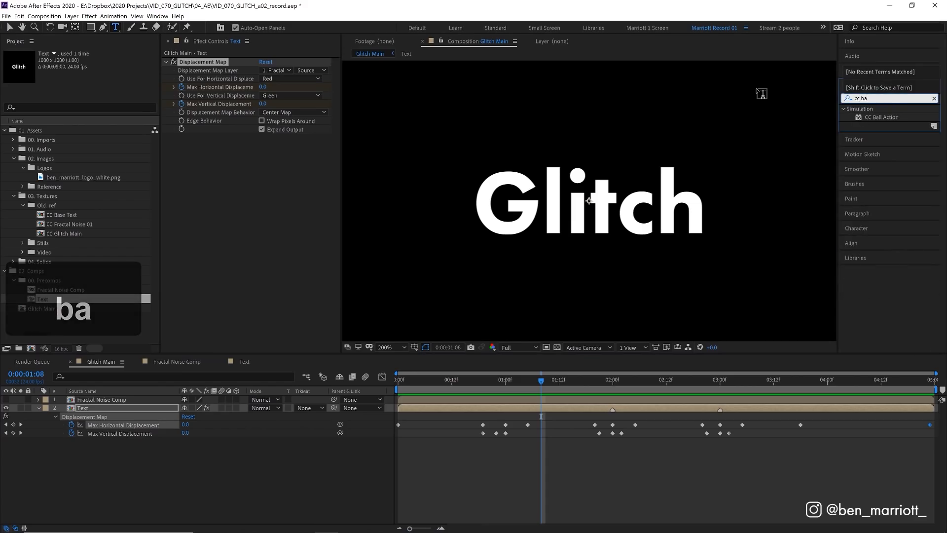
double_click(866, 118)
key(v)
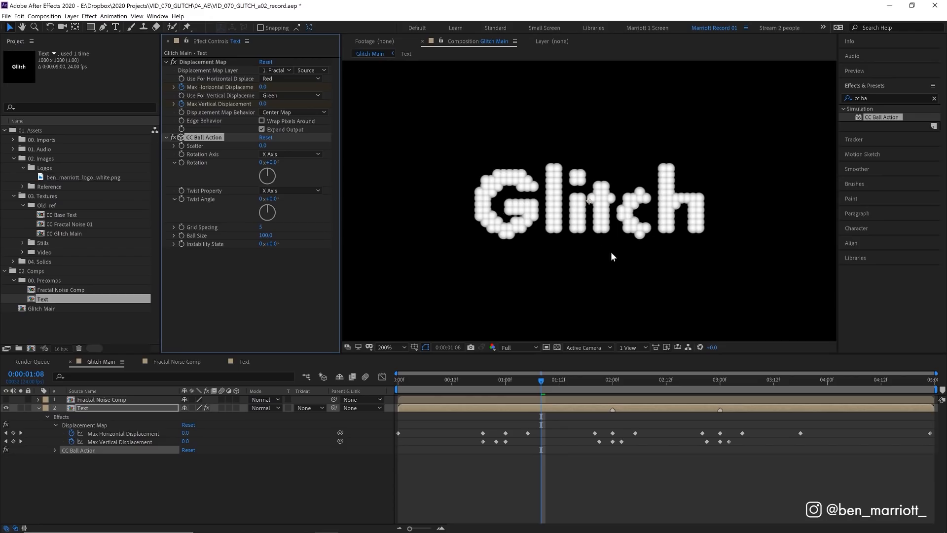
Step: Try out the Scatter and Twist Angle settings of CC Ball Action, and undo the change
drag(265, 145, 277, 145)
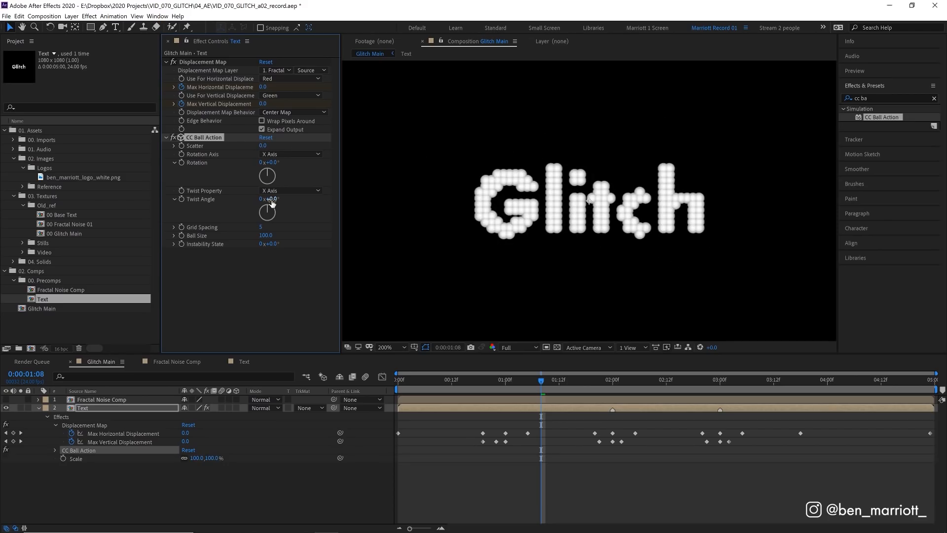
drag(271, 199, 437, 194)
key(ctrl+z)
Step: Set the Ball Size of CC Ball Action to 55
key(period)
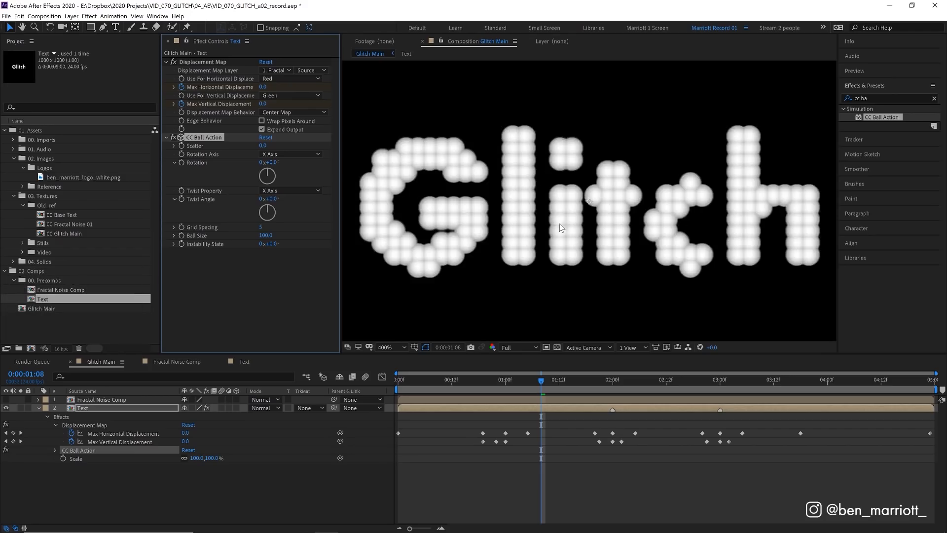
click(265, 235)
text(55)
key(Return)
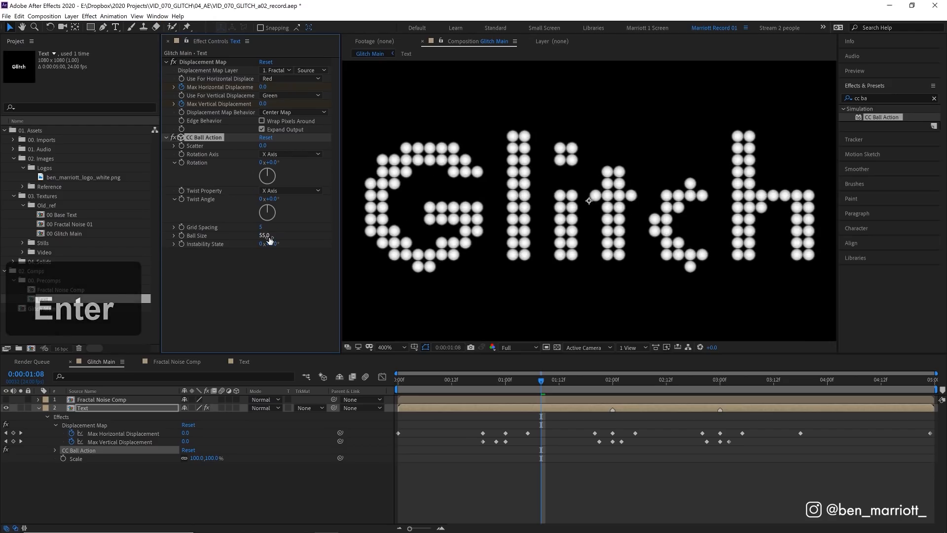
Step: Reduce the Grid Spacing of CC Ball Action to 0 for the finest dot pattern
click(261, 227)
key(Down)
key(Down)
key(Down)
key(Down)
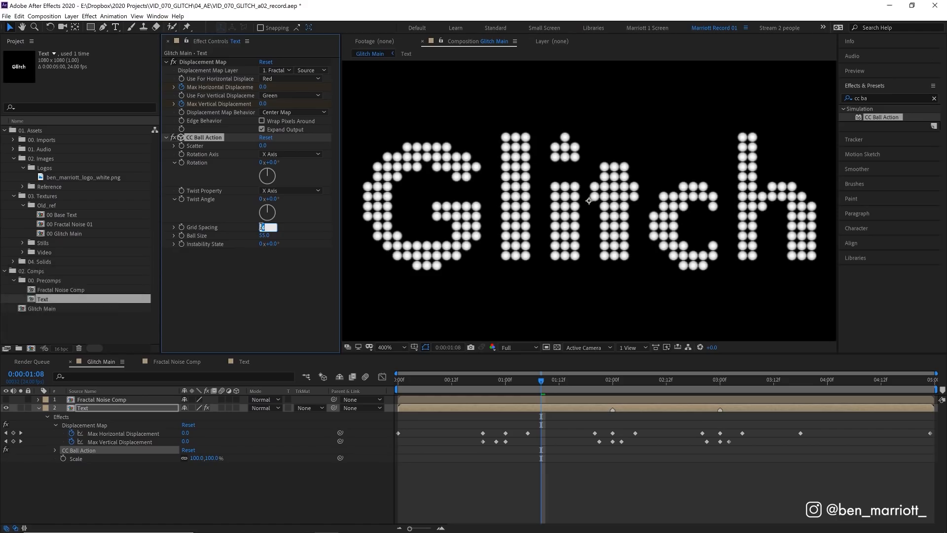
key(Down)
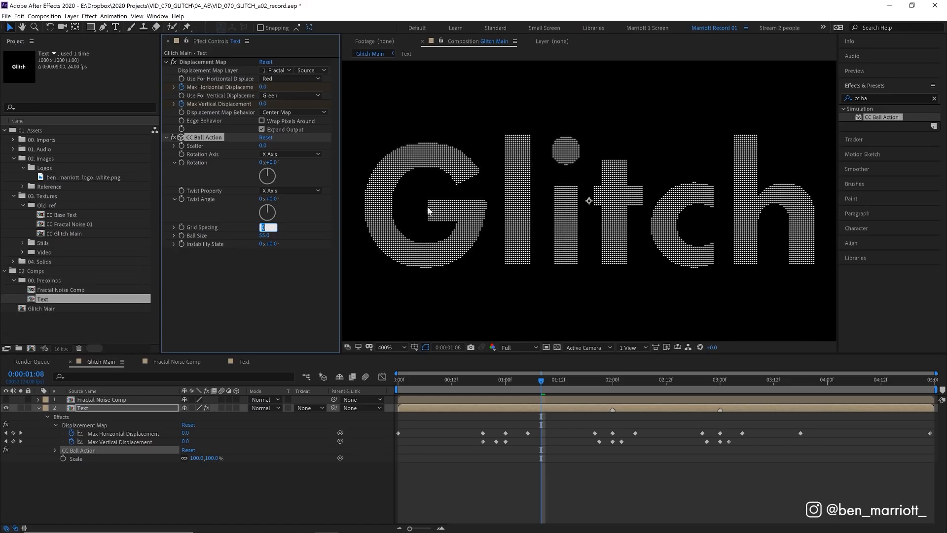
key(Down)
key(Down)
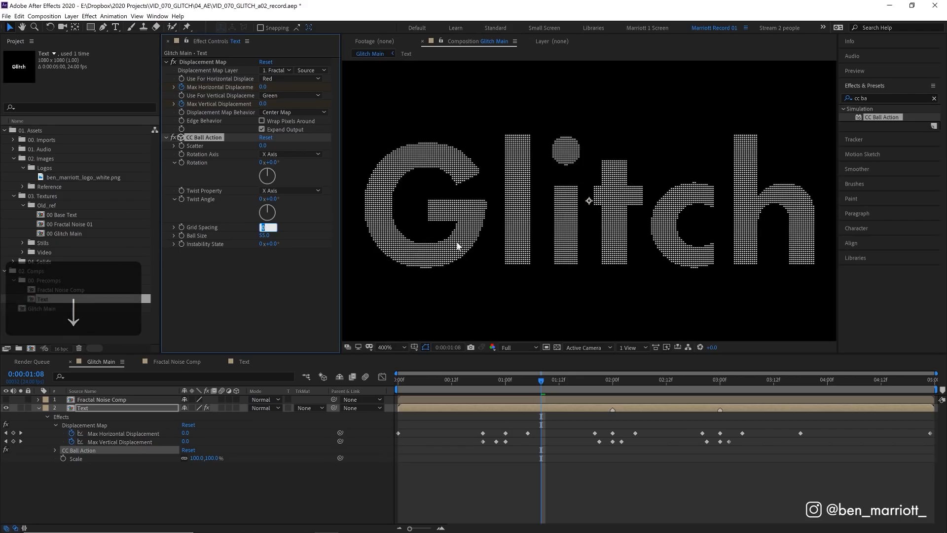
Step: Examine the dot grid on the text up close and preview the glitch animation
key(period)
key(period)
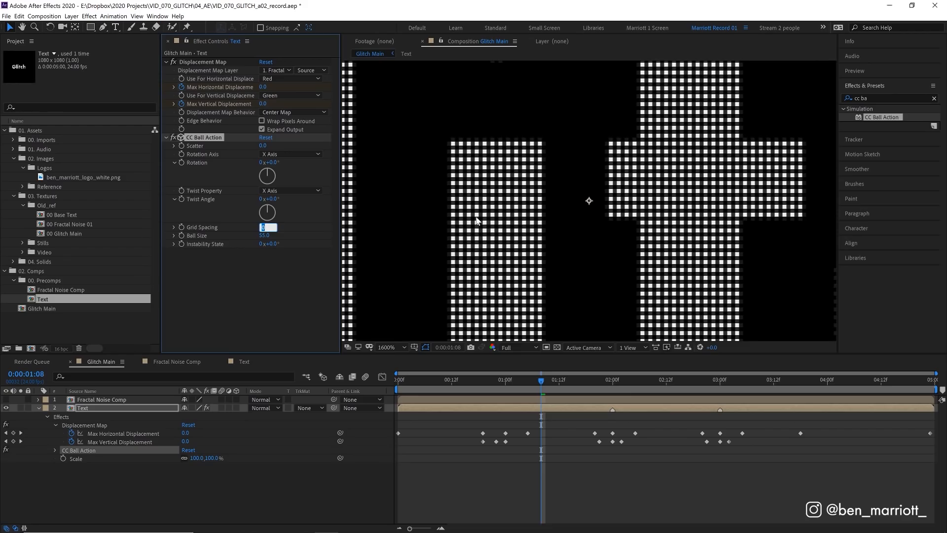
key(comma)
key(comma)
key(space)
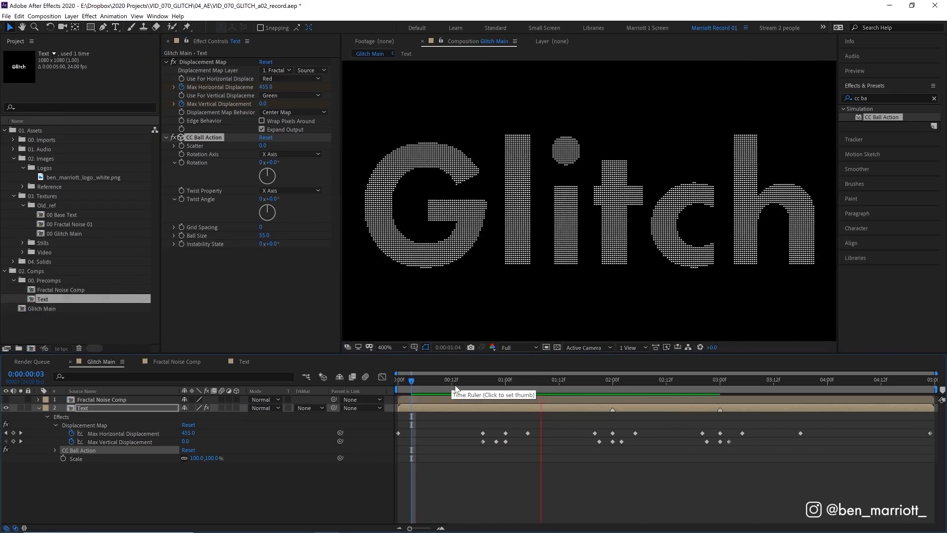
key(space)
key(space)
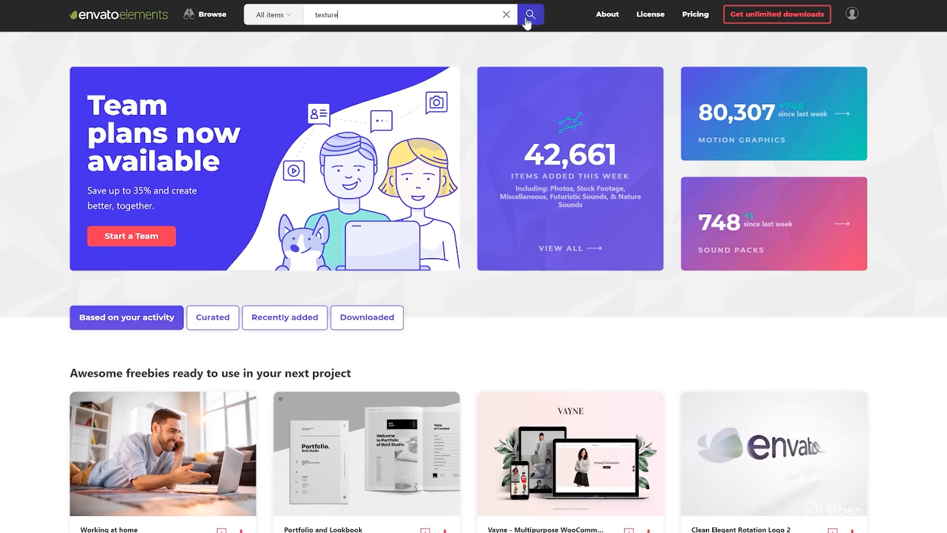
Step: Search Envato Elements for texture and browse the graphics results, including the jeans and cotton texture background
click(530, 15)
scroll(531, 17, down, 10)
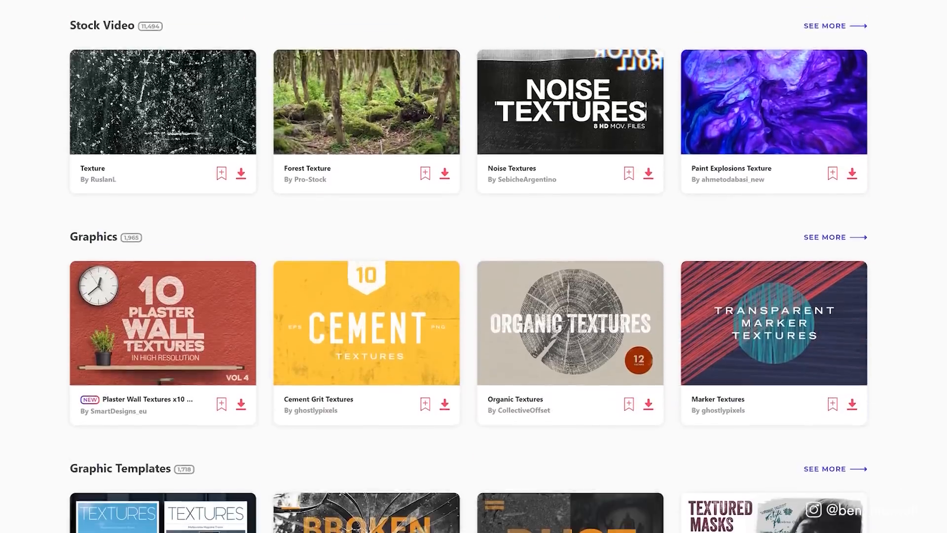
scroll(473, 266, down, 2)
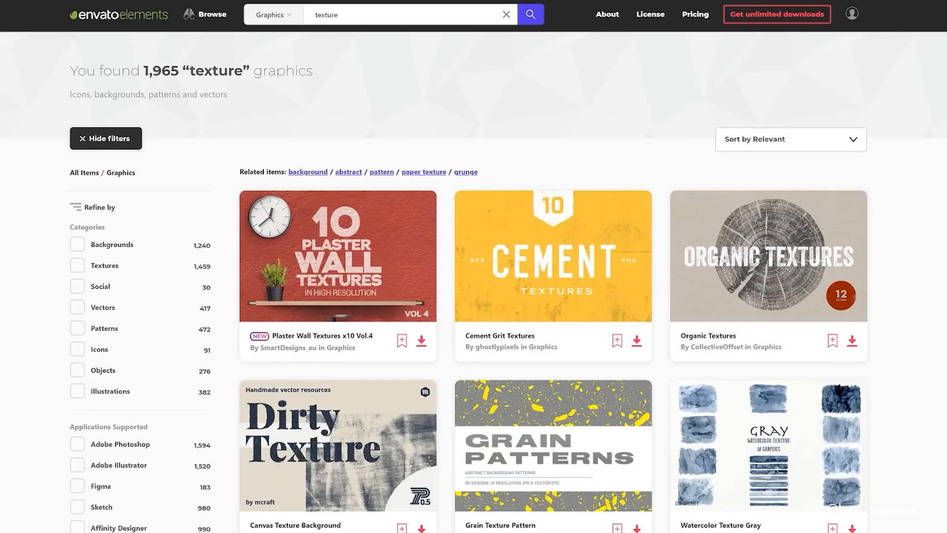
scroll(473, 266, down, 4)
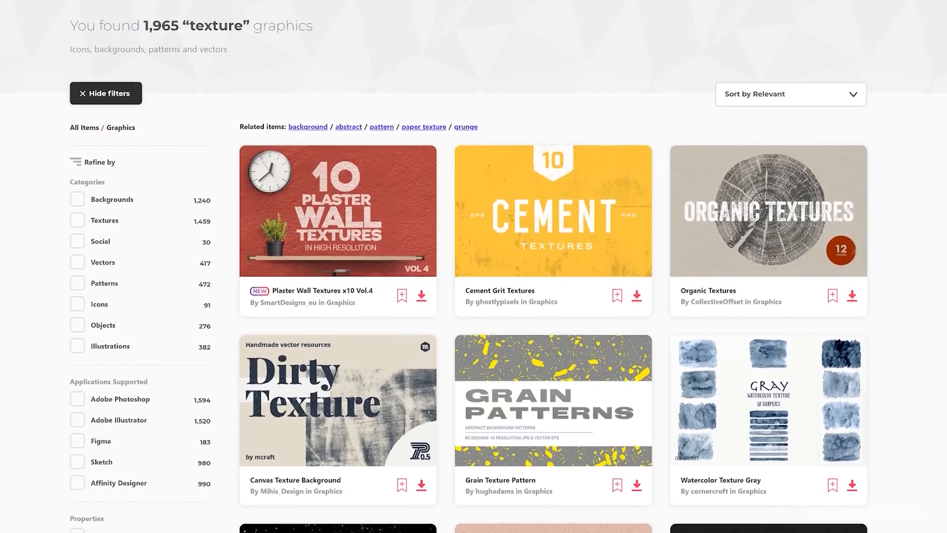
scroll(473, 266, down, 6)
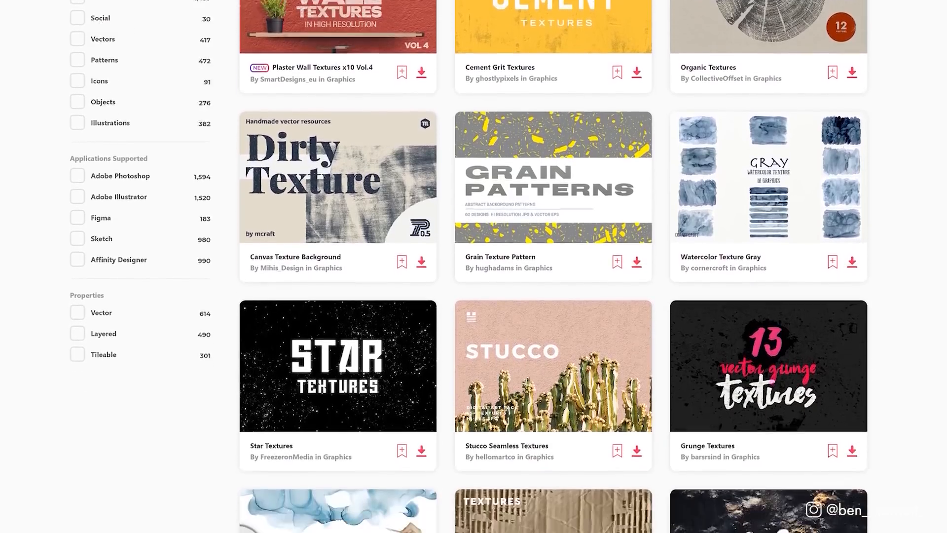
scroll(474, 266, down, 7)
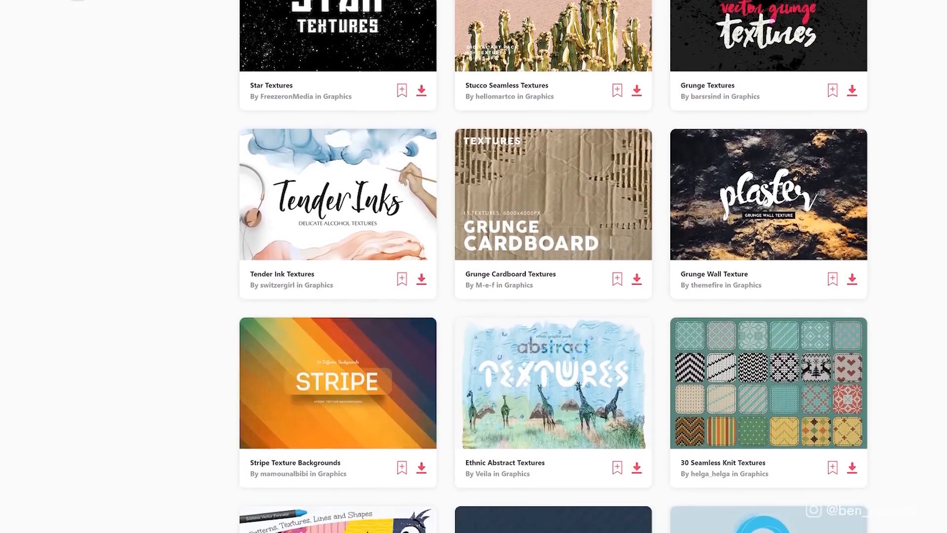
scroll(473, 266, down, 3)
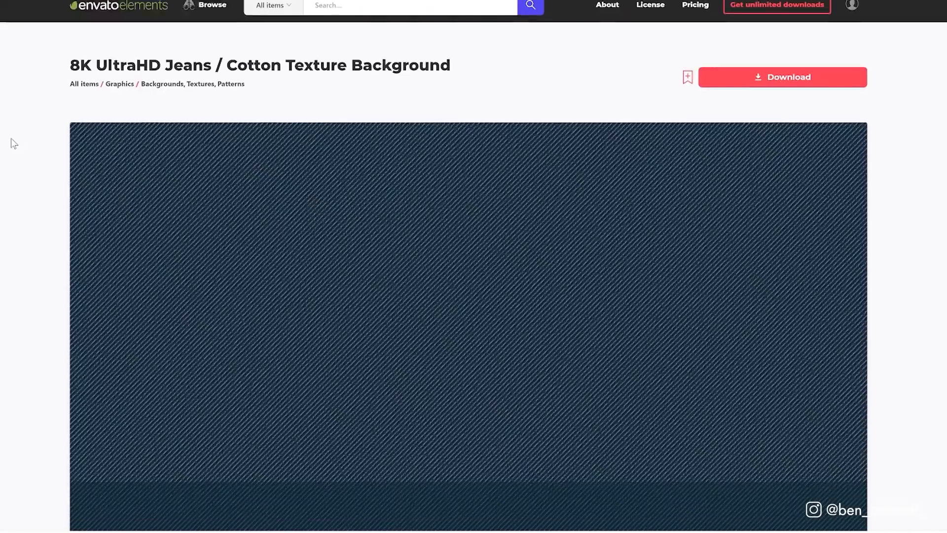
scroll(14, 143, down, 3)
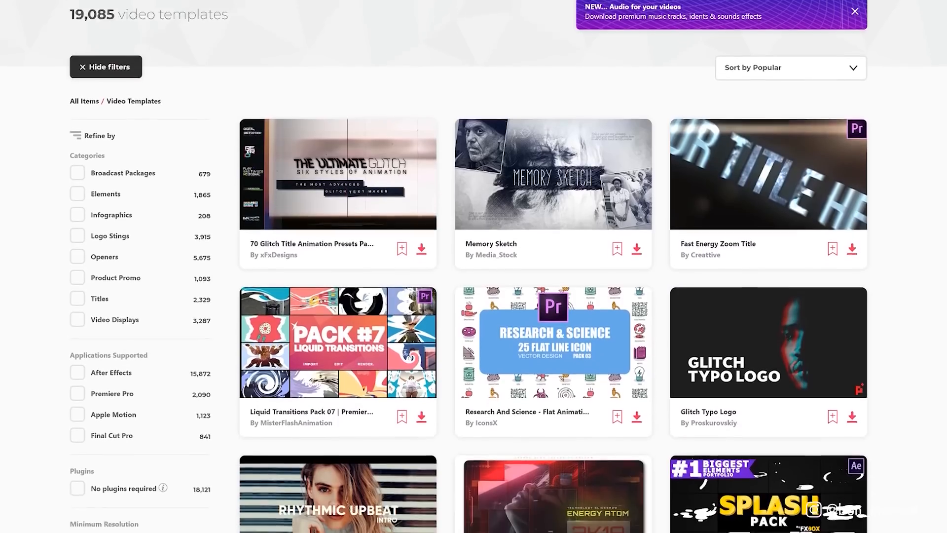
Step: Browse the video templates on Envato Elements, including the Elements category
scroll(474, 266, down, 2)
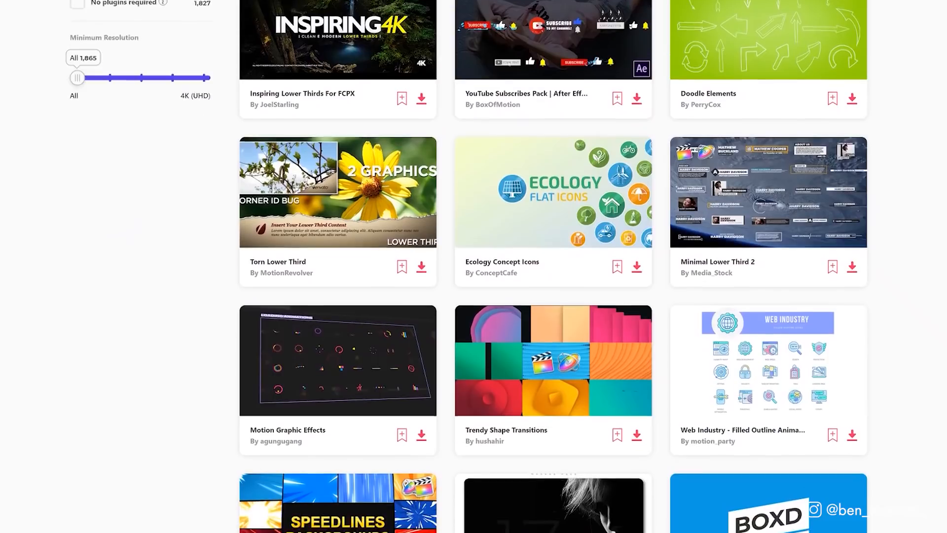
scroll(473, 266, down, 2)
scroll(553, 266, down, 2)
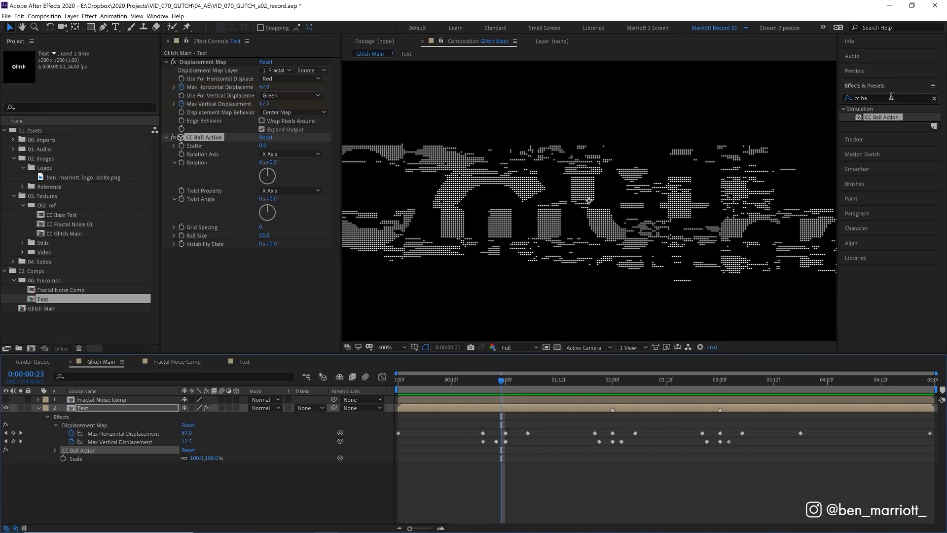
Step: Switch back to After Effects, find Posterize Time, apply it to the Text layer and set its Frame Rate to 12
click(883, 98)
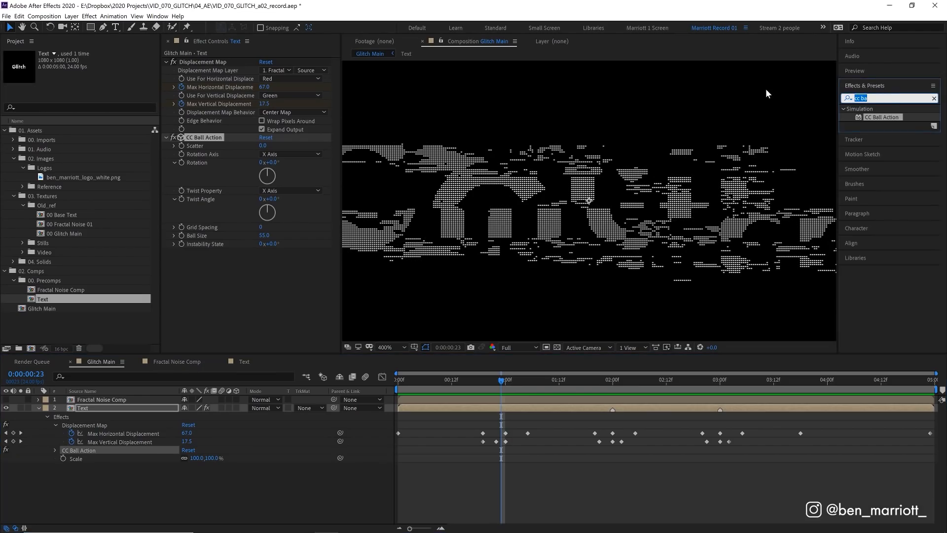
text(post)
double_click(883, 134)
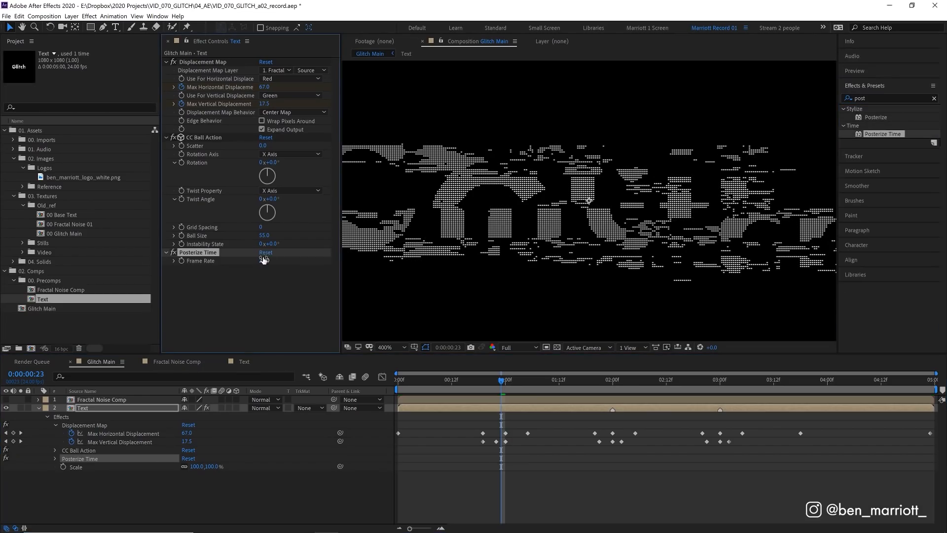
click(264, 260)
text(12)
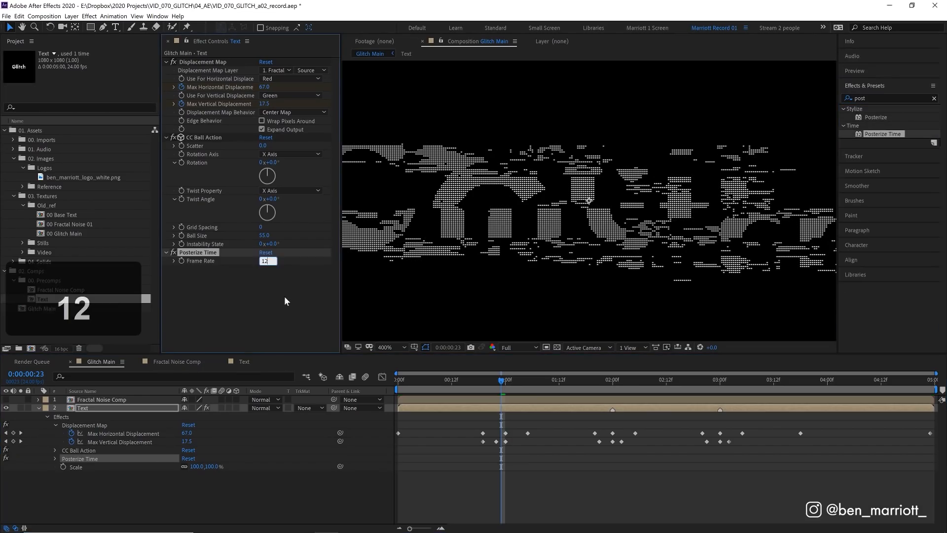
click(285, 299)
Step: Preview the glitch transitions at the reduced frame rate, starting from around 0:00:00:18
click(477, 382)
key(space)
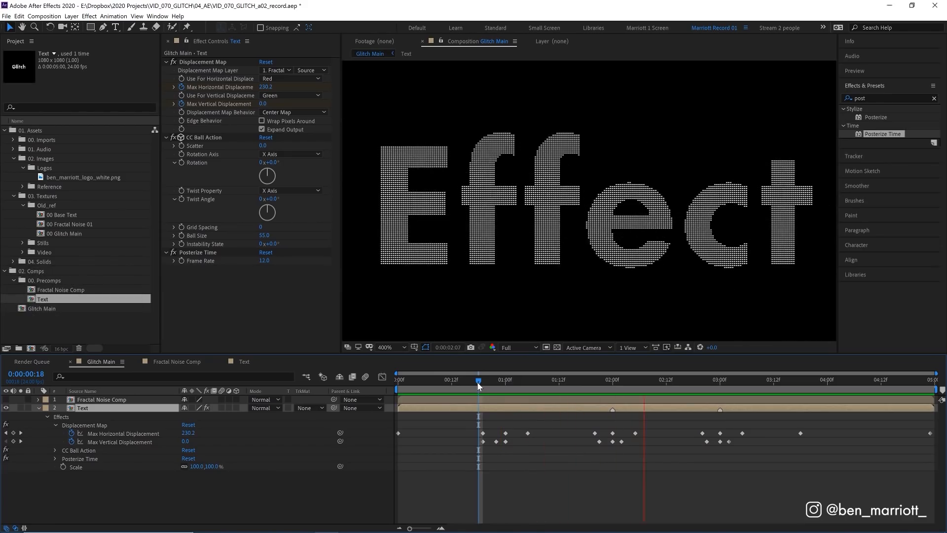
mouse_move(479, 383)
mouse_down()
mouse_move(493, 381)
mouse_move(474, 378)
mouse_up()
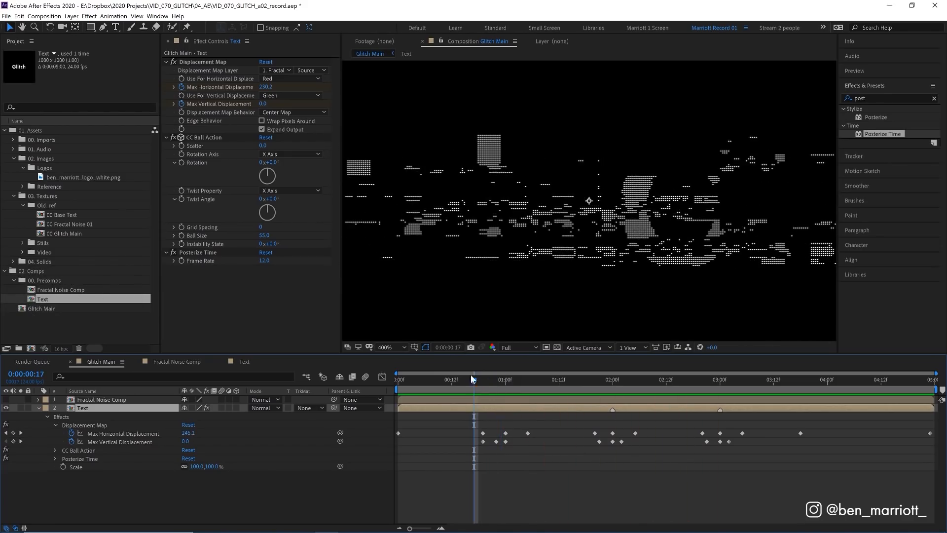
key(space)
Step: Move to 0:00:03:05, find the Glow effect and apply it to the Text layer
click(742, 380)
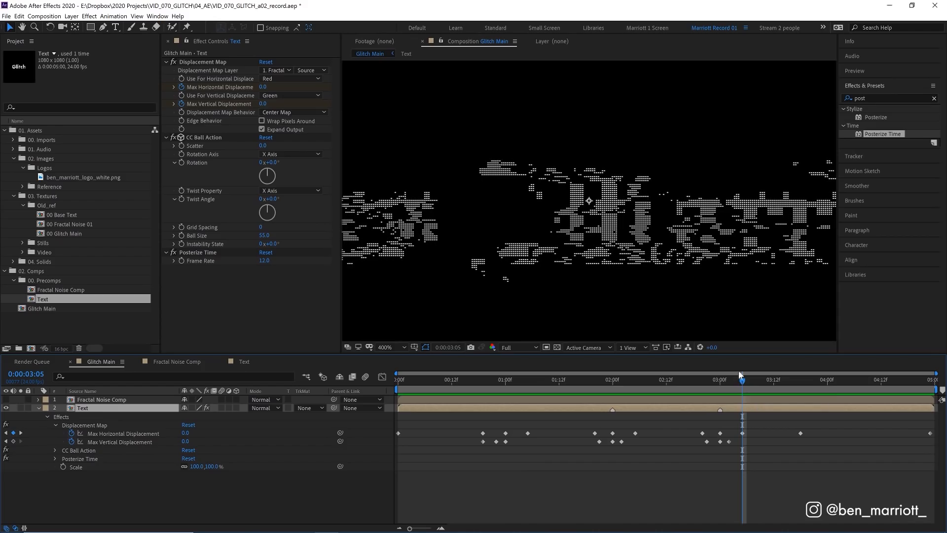
double_click(873, 100)
text(glow)
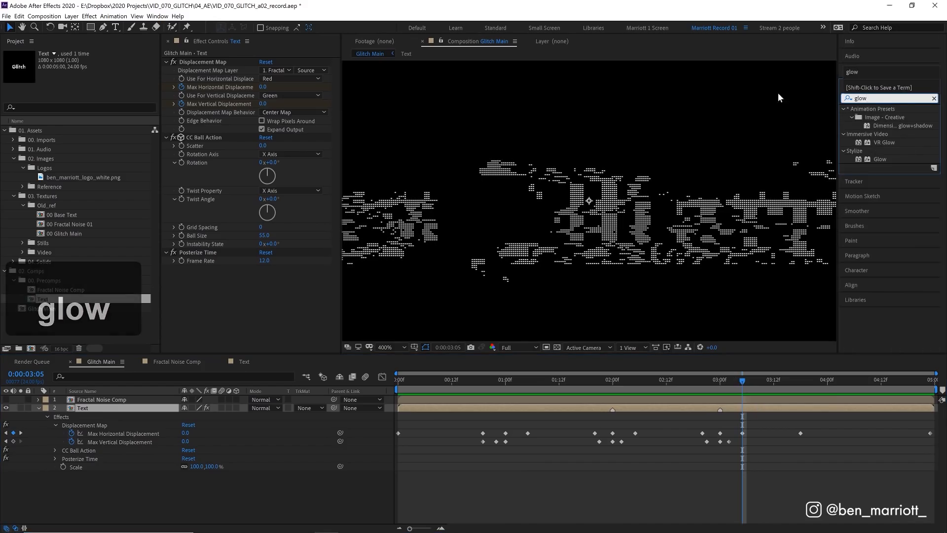
double_click(879, 158)
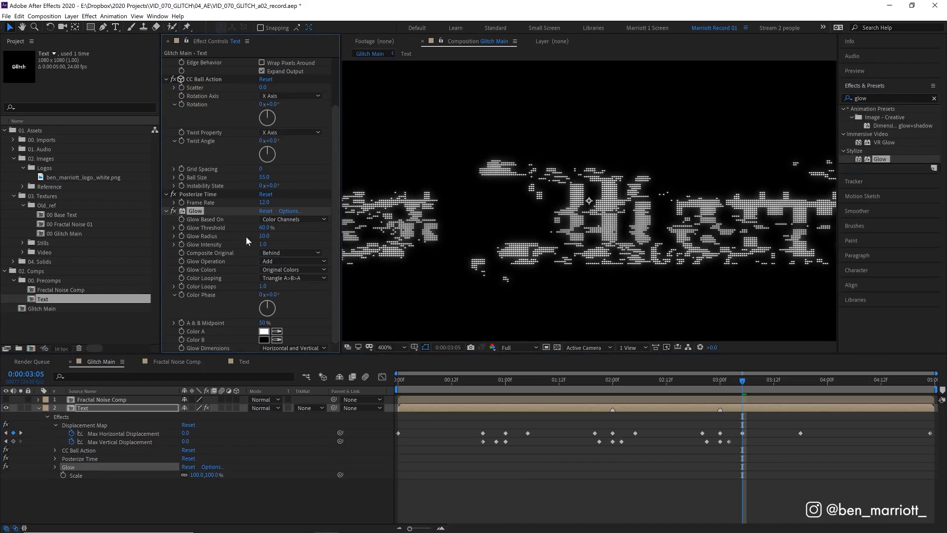
Step: Set the Glow Threshold to 20%, the Glow Radius to 3 and the Glow Intensity to 0.5
click(270, 227)
text(20)
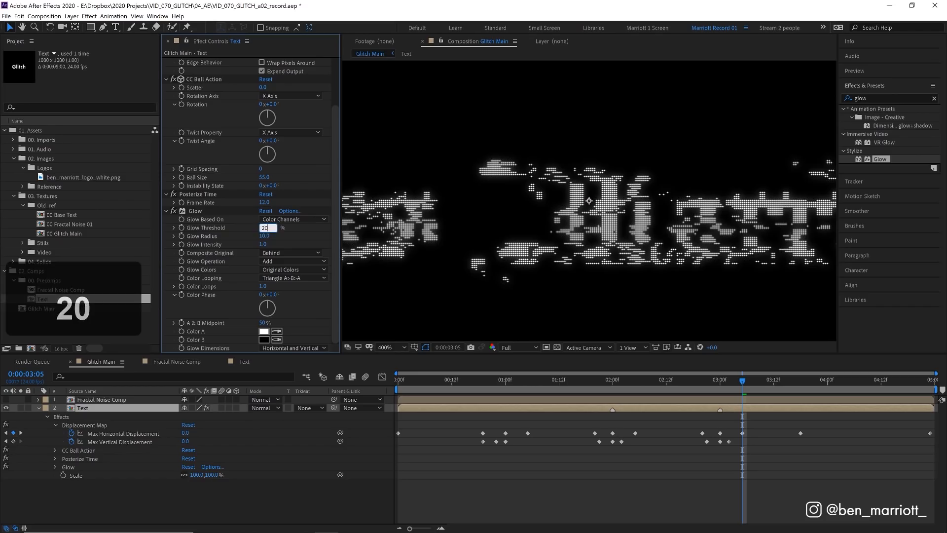
key(Return)
click(266, 236)
text(3)
key(Return)
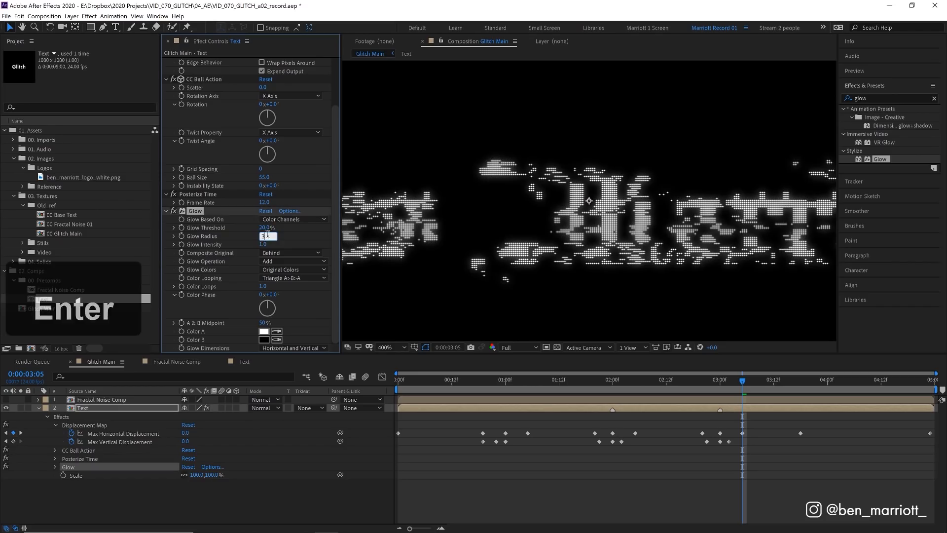
text(0.5)
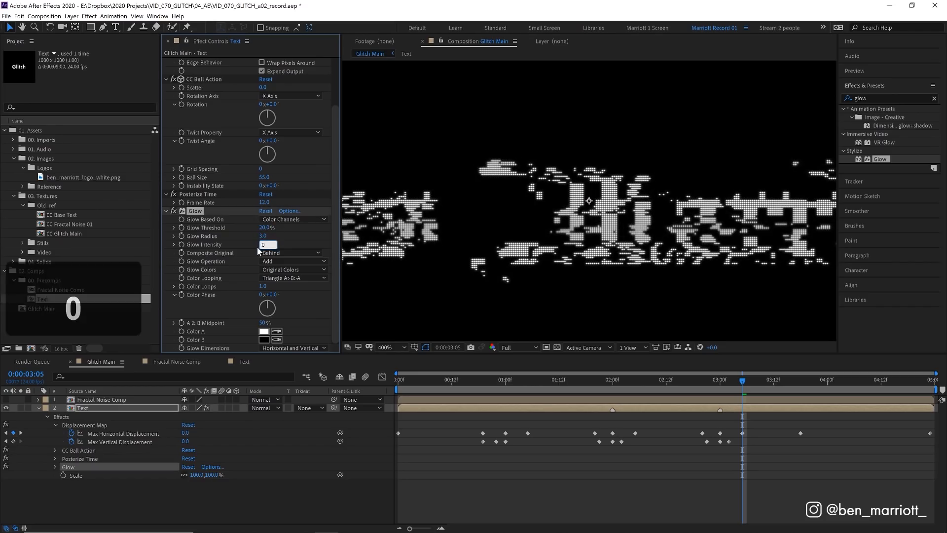
key(Return)
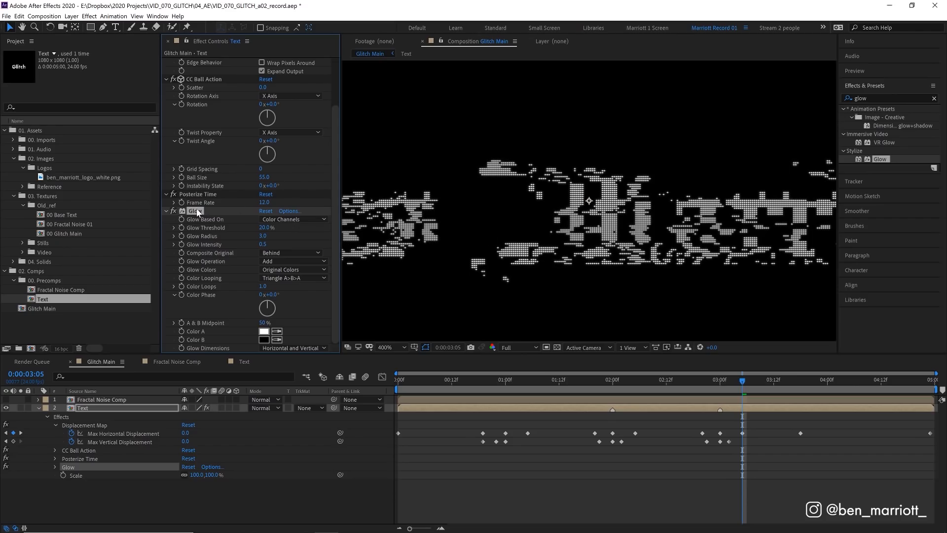
Step: Duplicate the Glow effect and give the copy a Glow Radius of 12 and a Glow Intensity of 0.3
key(ctrl+d)
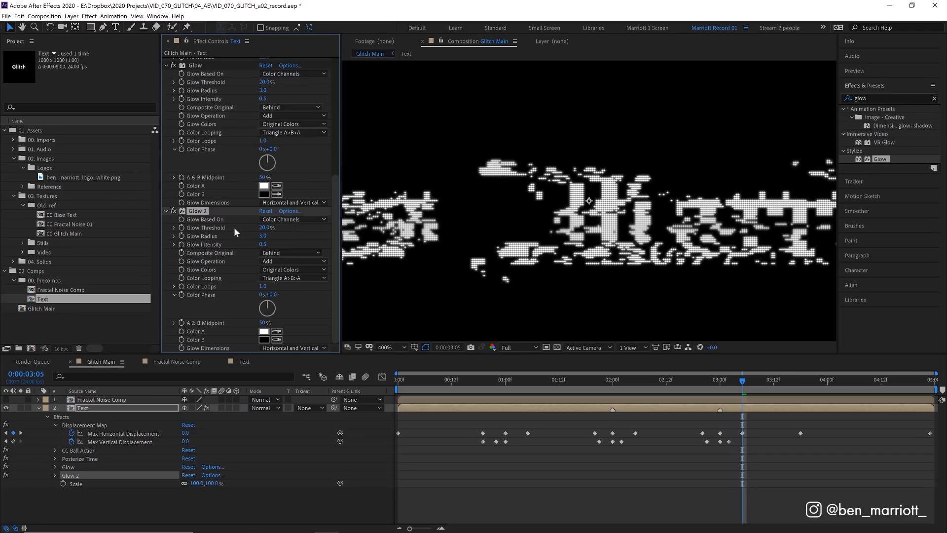
click(268, 236)
text(12)
key(Return)
click(262, 245)
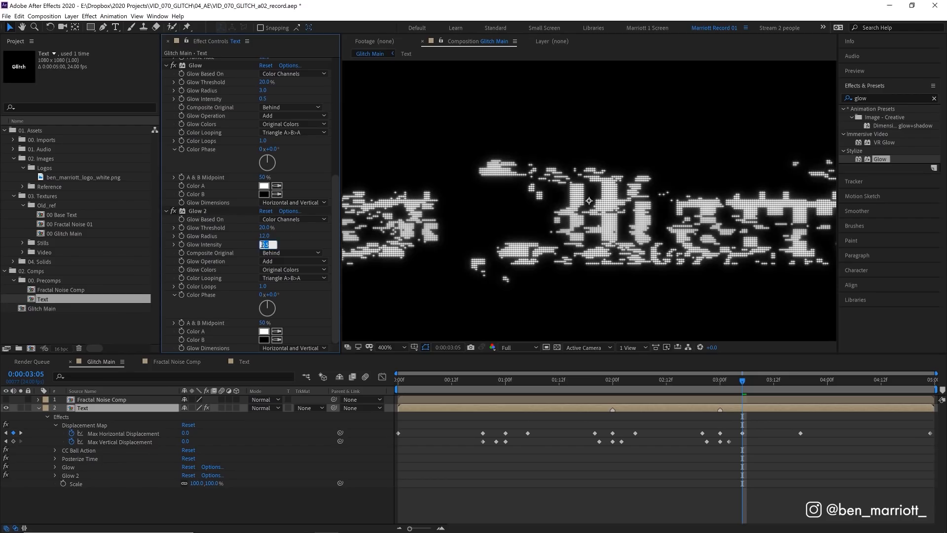
text(0.3)
key(Return)
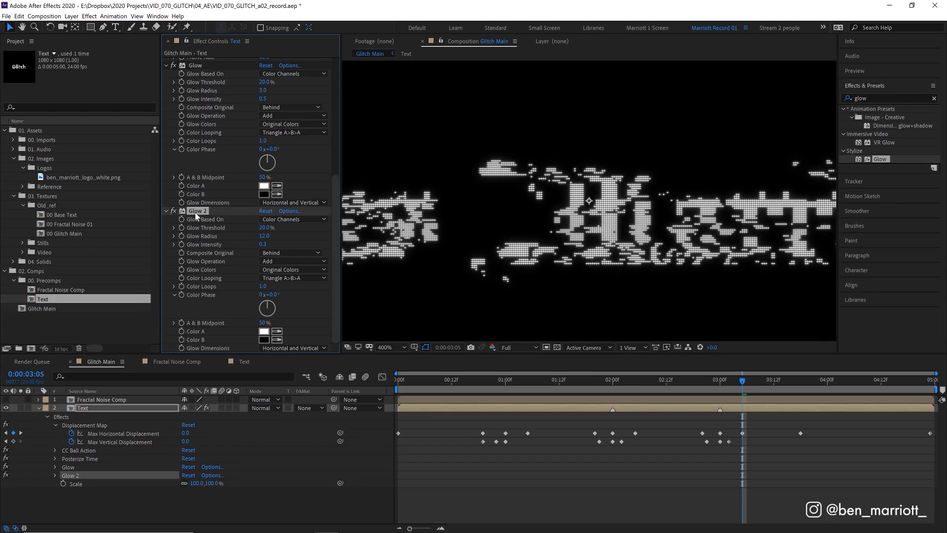
Step: Add two more copies of the Glow effect: one with radius 34 and intensity 0.2, the other with radius 50 and intensity 0.1
key(ctrl+d)
click(263, 236)
text(34)
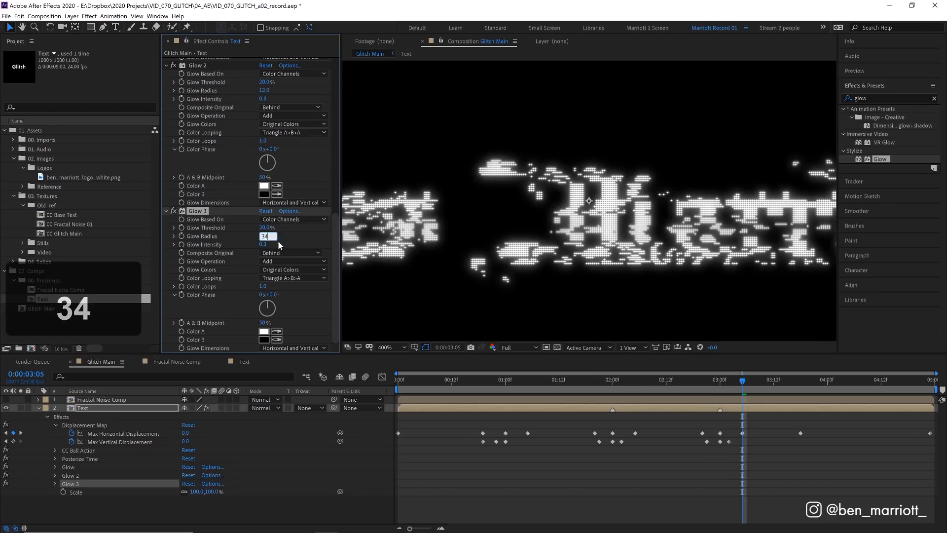
click(262, 244)
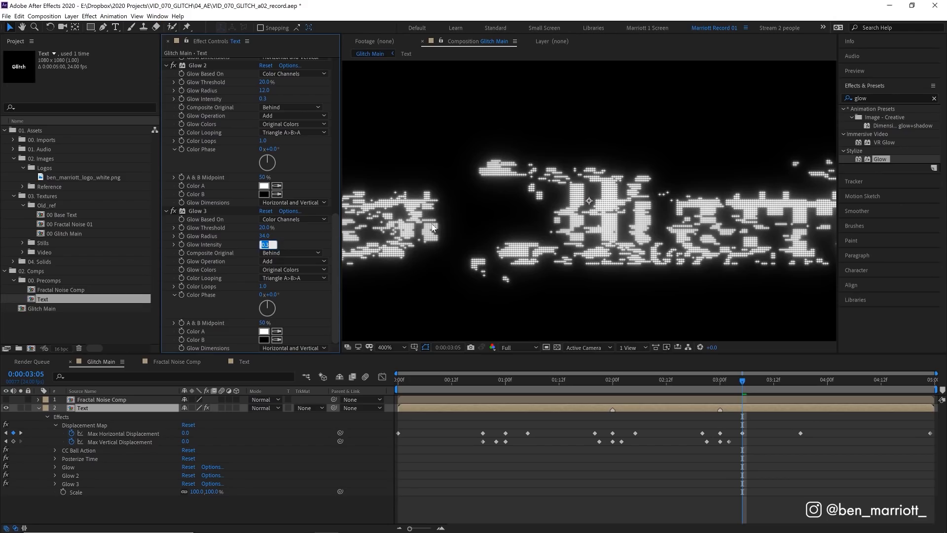
key(space)
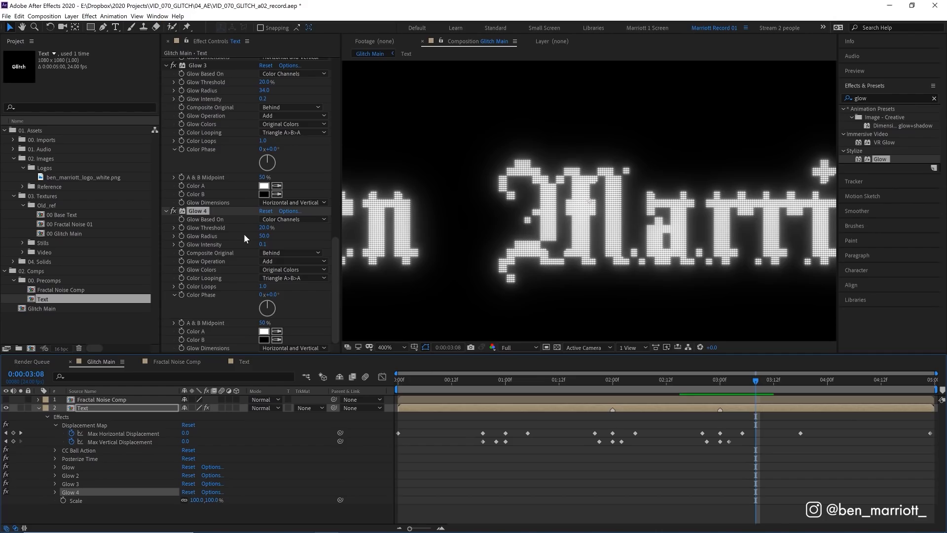
Step: Collapse the settings of all the Text layer's effects except Glow 2, and set Glow 2's Glow Radius to 7
scroll(254, 259, up, 5)
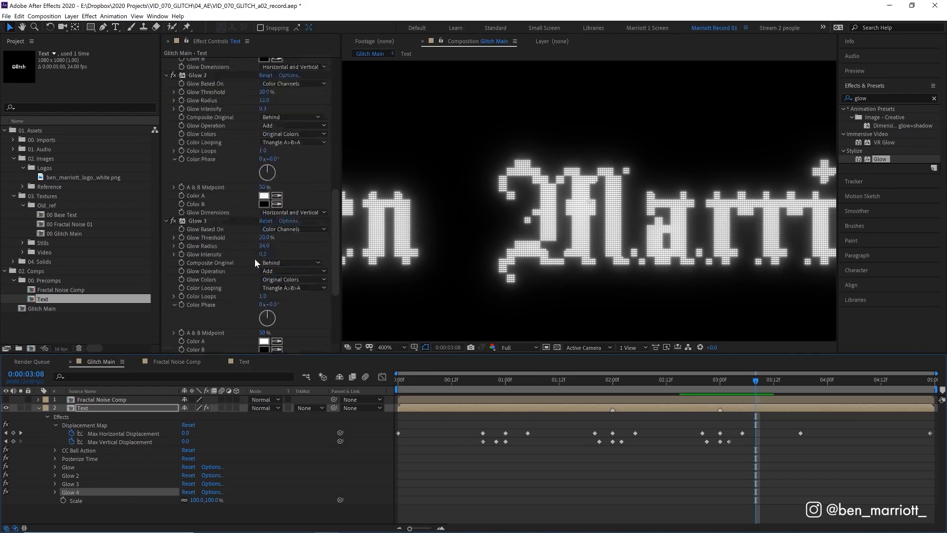
scroll(254, 259, up, 10)
click(166, 62)
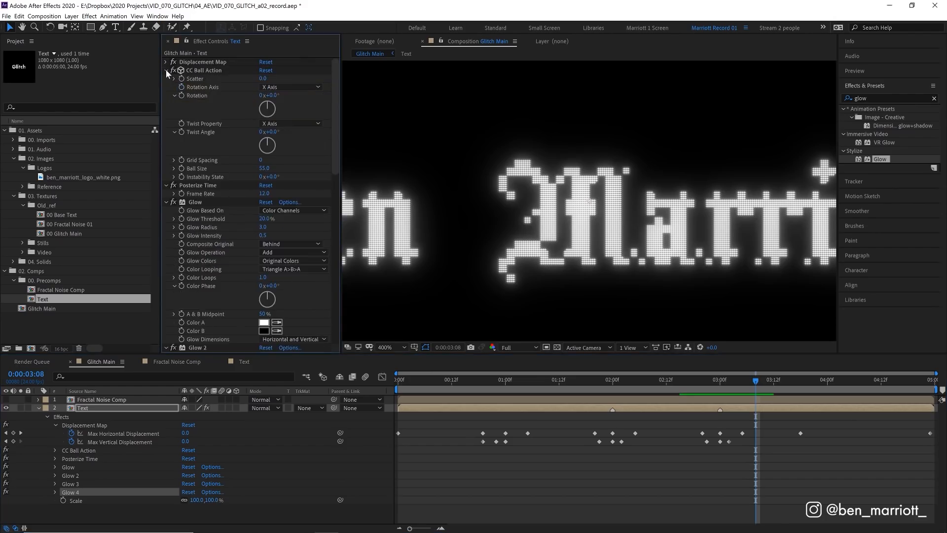
click(165, 70)
click(165, 79)
click(167, 86)
click(165, 96)
click(166, 104)
click(167, 112)
click(166, 95)
Step: Preview the glowing glitch animation and move to 0:00:01:10
key(space)
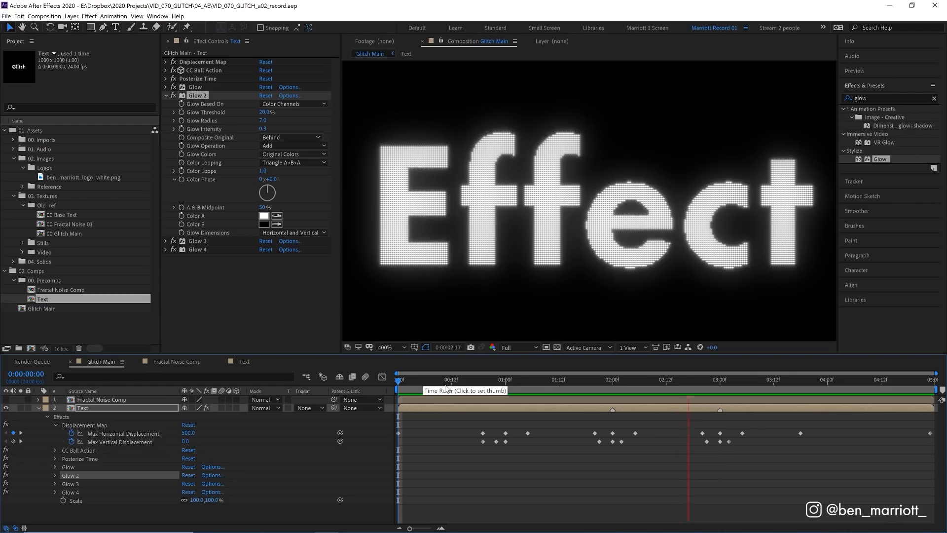
key(space)
mouse_move(535, 380)
mouse_down()
mouse_move(559, 381)
mouse_move(507, 381)
mouse_move(560, 385)
mouse_move(549, 381)
mouse_up()
Step: Copy the Fractal Noise Comp layer into the top of the Text comp, make it visible and preserve the underlying transparency
click(158, 401)
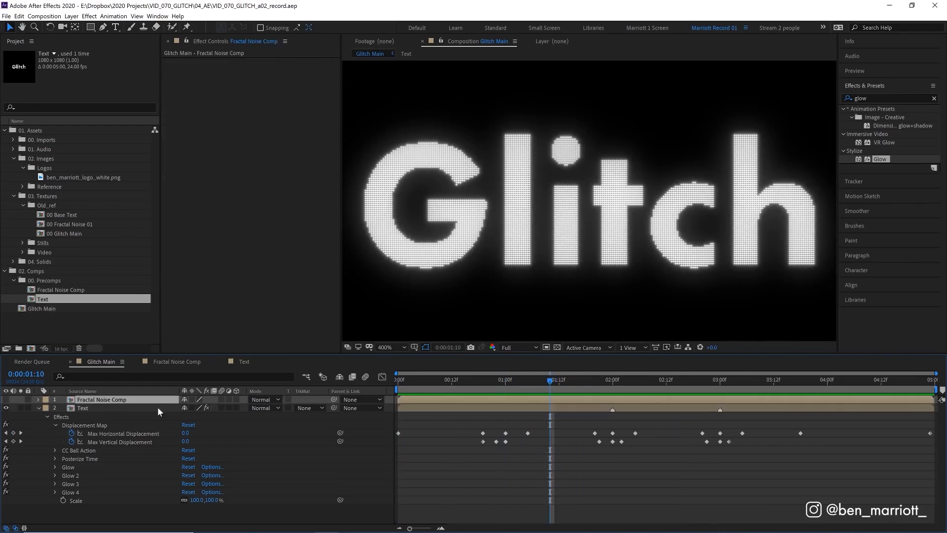
key(ctrl+c)
double_click(100, 408)
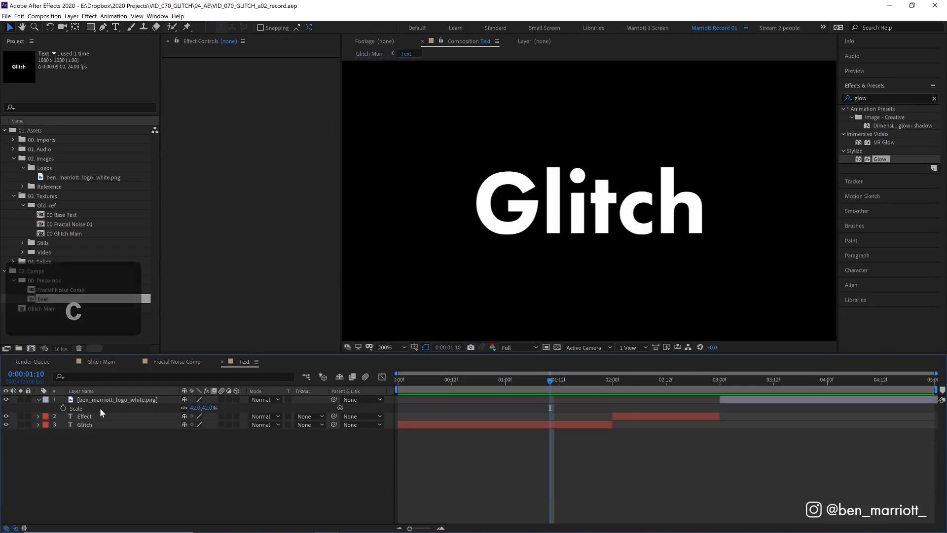
key(ctrl+v)
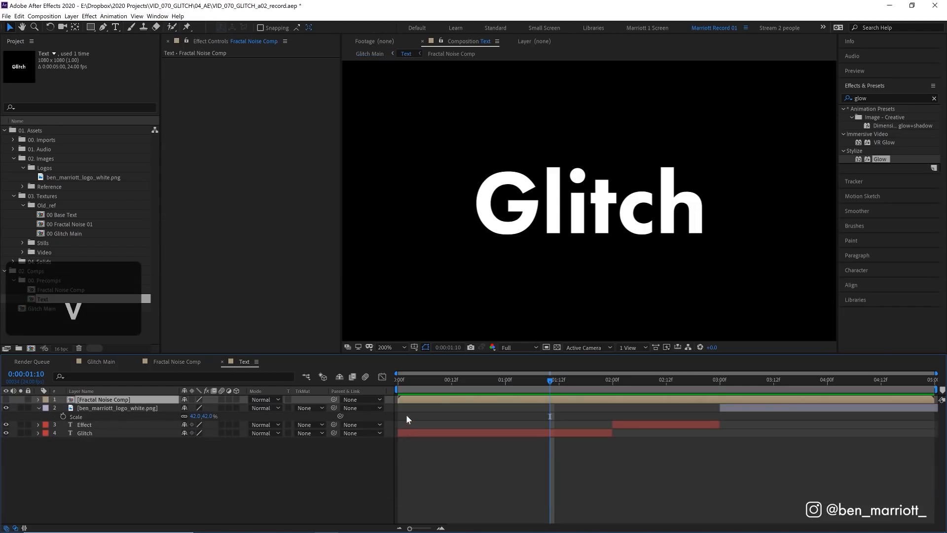
click(6, 400)
click(288, 398)
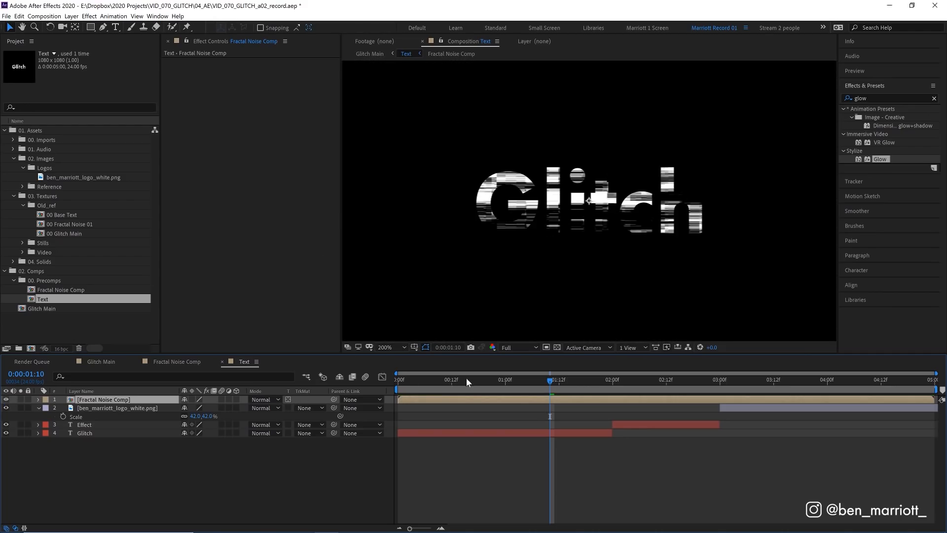
Step: Show the transparency grid at 0:00:01:02 and set the Fractal Noise Comp layer's opacity to 60%
mouse_move(508, 384)
mouse_down()
mouse_move(623, 380)
mouse_move(514, 394)
mouse_up()
click(557, 348)
key(t)
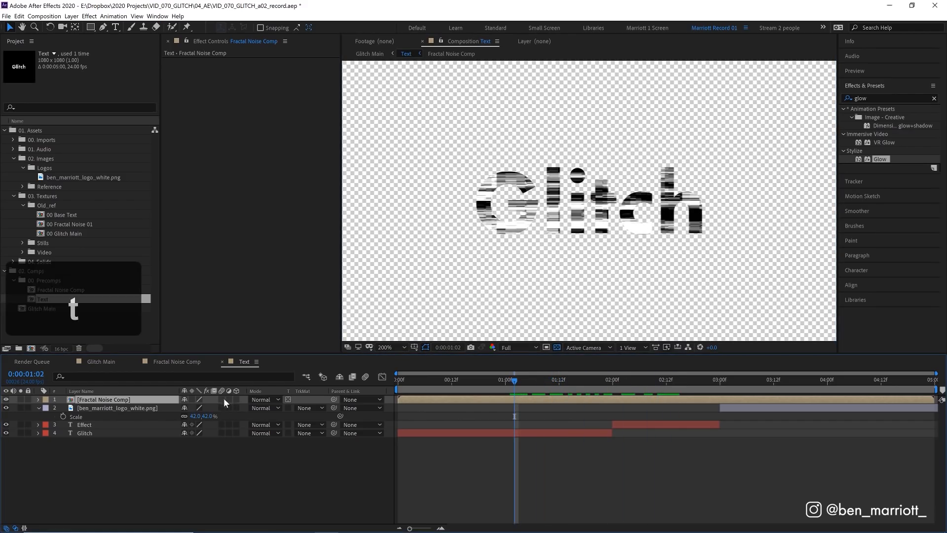
click(189, 408)
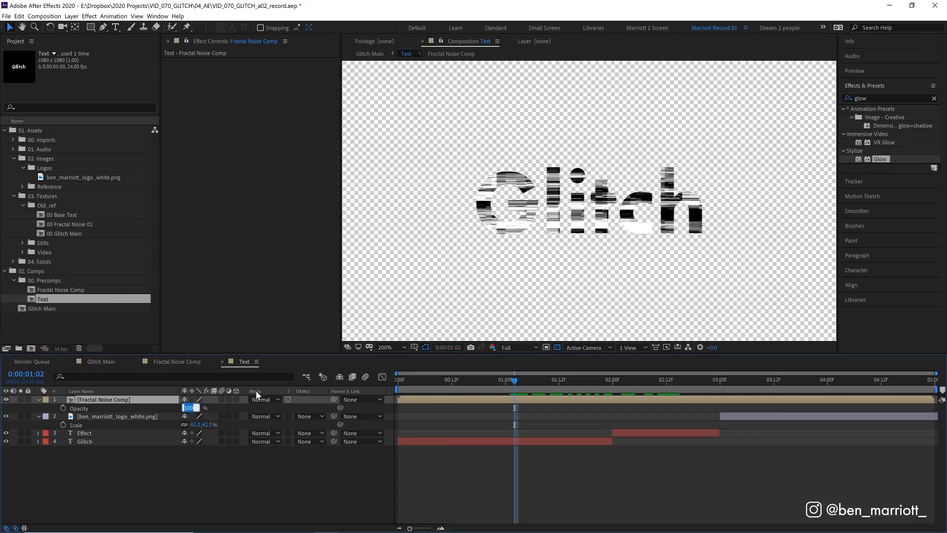
text(60)
key(Return)
Step: Preview the noise texture over the lettering in the Text comp
key(space)
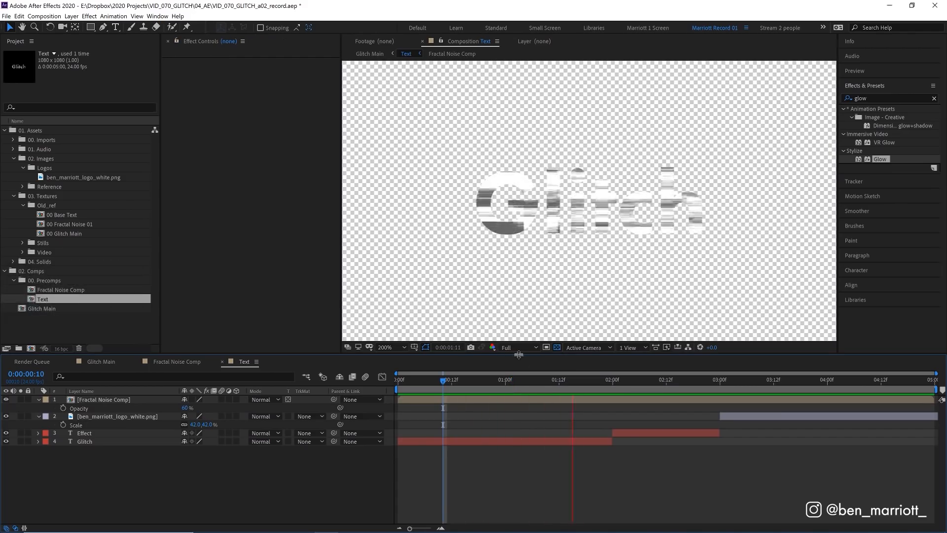
key(space)
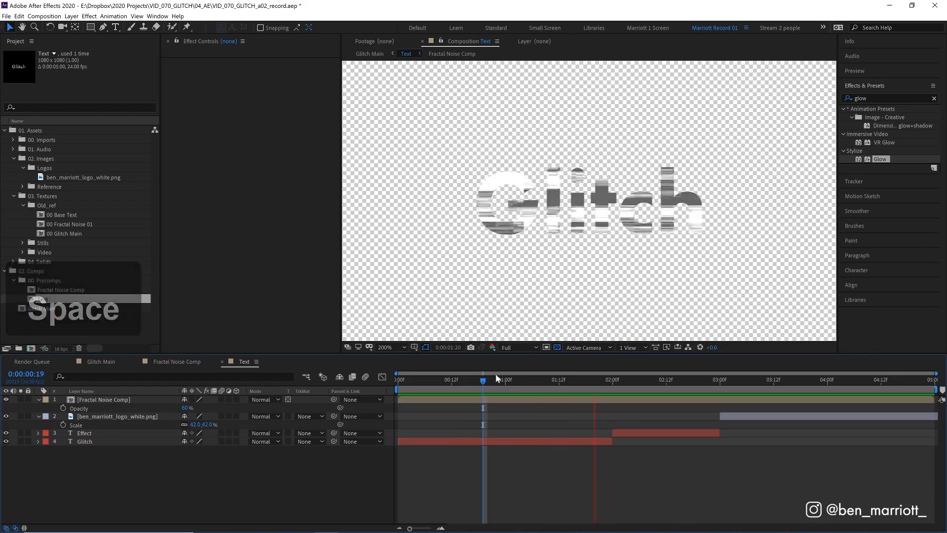
click(486, 383)
Step: Preview the textured glitch animation in the Glitch Main comp, checking the transitions and the opening frames
click(101, 361)
key(space)
scroll(574, 233, up, 2)
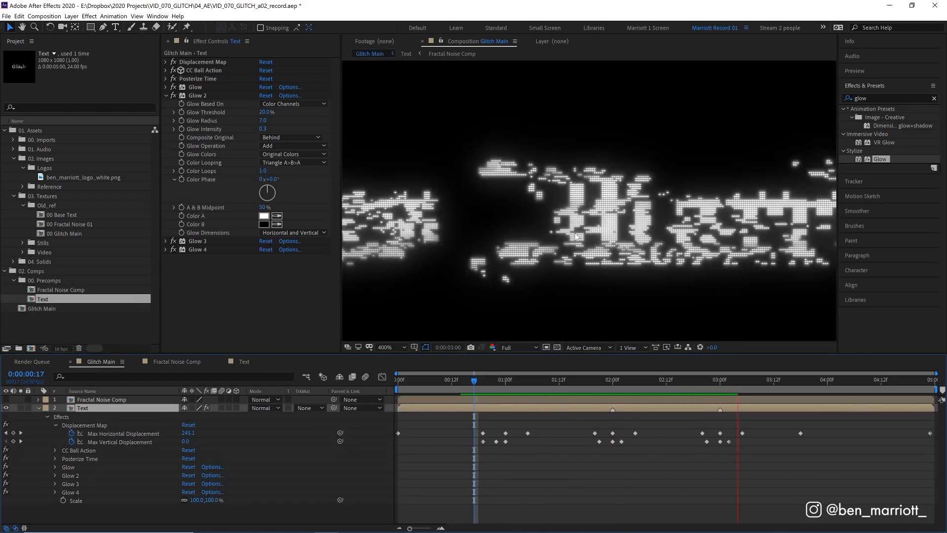
drag(568, 382, 501, 382)
key(space)
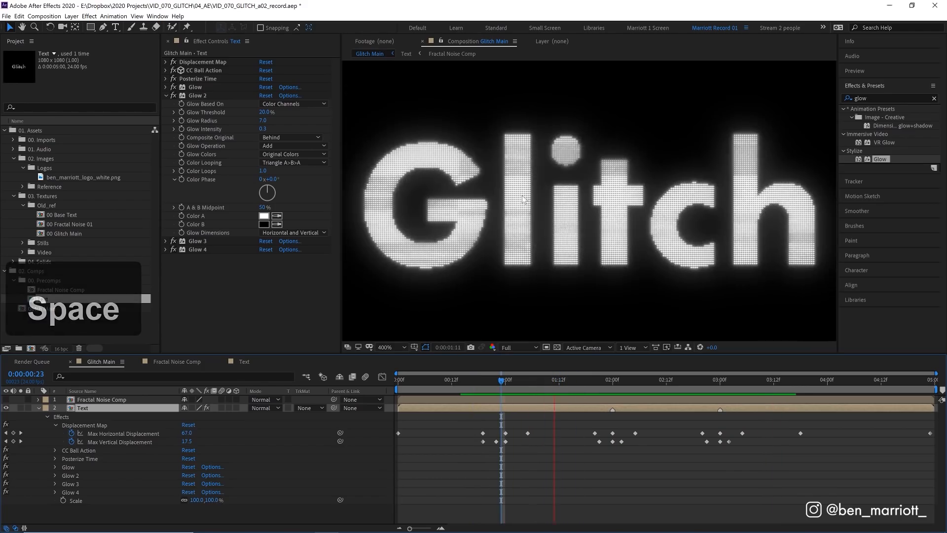
click(662, 380)
drag(655, 380, 773, 386)
key(space)
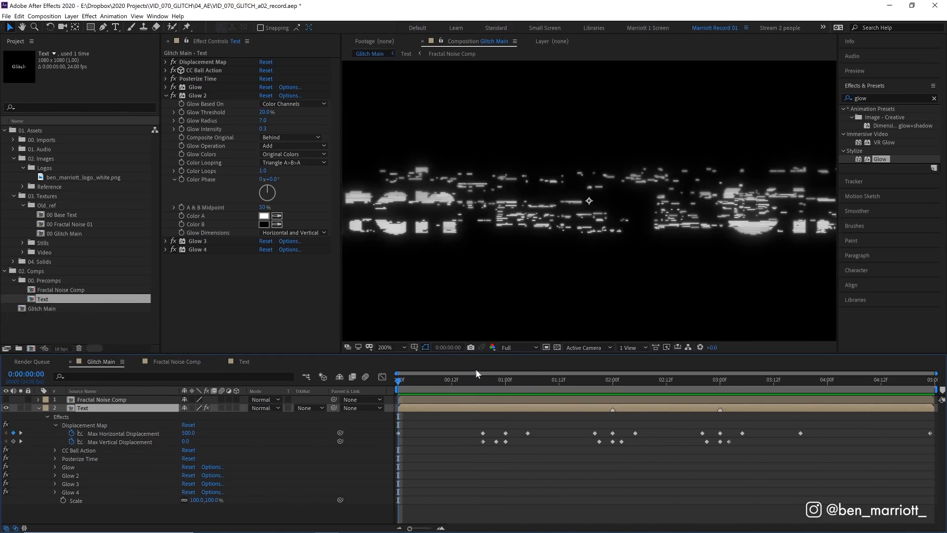
drag(469, 379, 394, 376)
mouse_move(392, 390)
mouse_down()
mouse_move(408, 390)
mouse_move(390, 387)
mouse_up()
Step: Open the Text comp, apply the Simple Choker effect to the Glitch text layer and move to 0:00:00:23
double_click(412, 407)
drag(434, 382, 493, 398)
drag(870, 98, 824, 100)
text(simple)
key(Return)
click(502, 381)
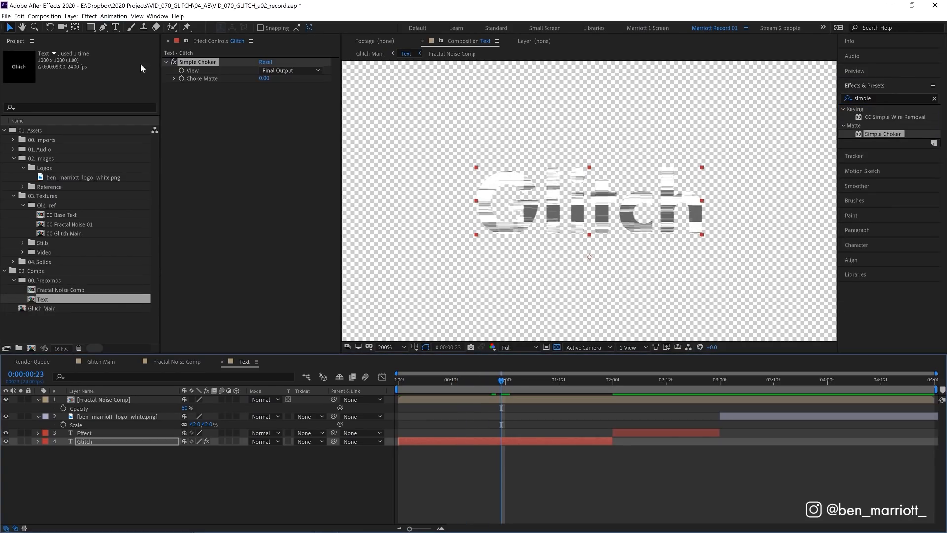
Step: Keyframe the Glitch layer's Choke Matte at 0.00 at 0:00:00:23, hide the transparency grid and raise the choke at the start until the text disappears
click(181, 78)
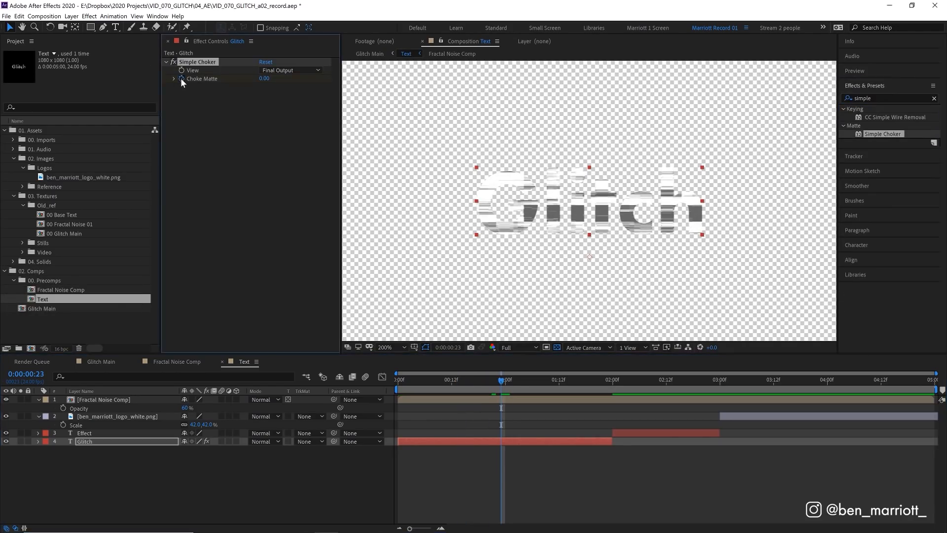
click(557, 347)
key(Page_Up)
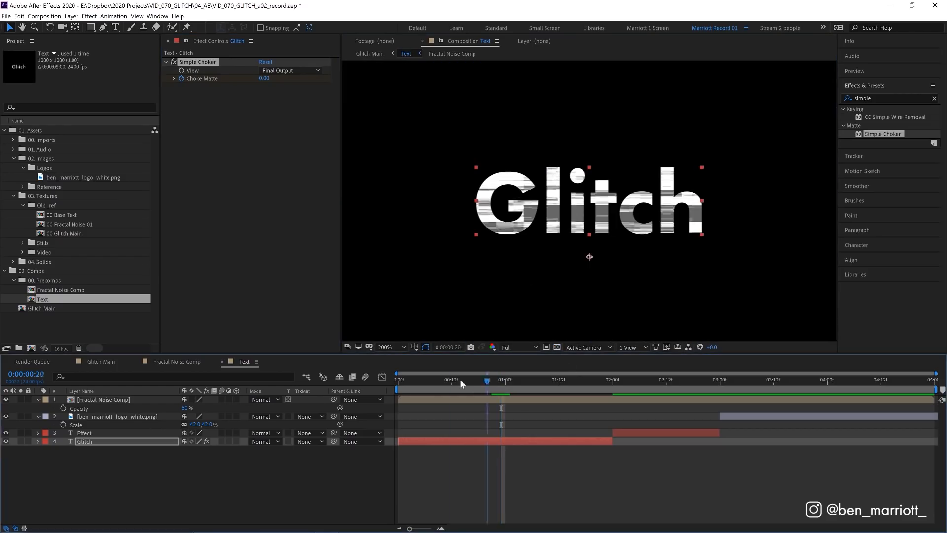
drag(474, 380, 306, 377)
drag(264, 84, 493, 110)
click(442, 460)
click(447, 441)
Step: Preview the choked text's appearance in Glitch Main from 0:00:00:00
key(space)
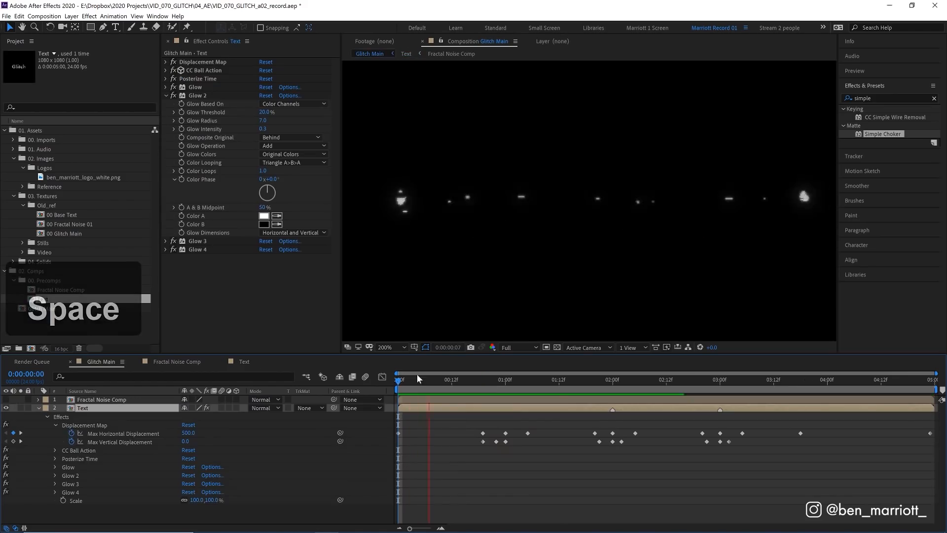
drag(469, 380, 388, 380)
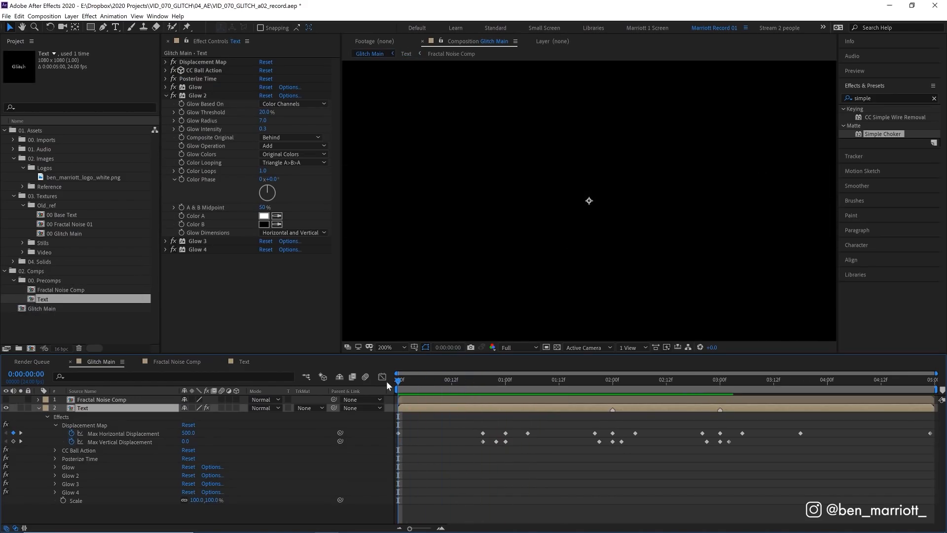
key(space)
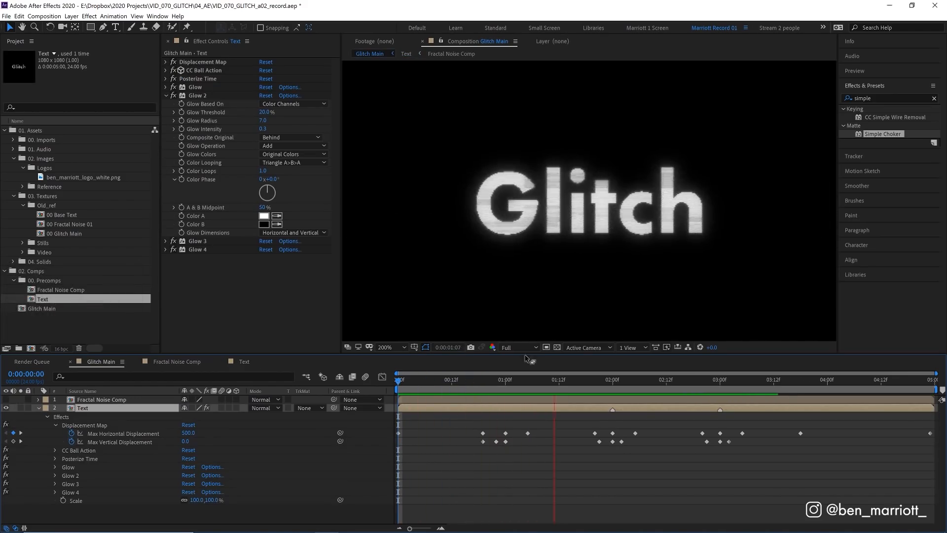
key(space)
Step: Reveal the Glitch layer's keyframes in the Text comp at 0:00:04:19 and play back Glitch Main again
drag(788, 384, 894, 381)
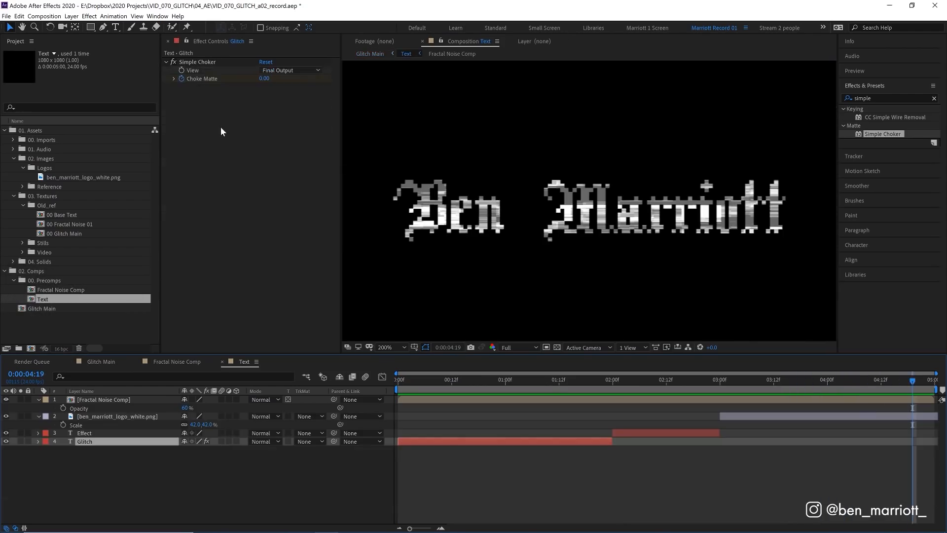
key(u)
click(812, 381)
key(space)
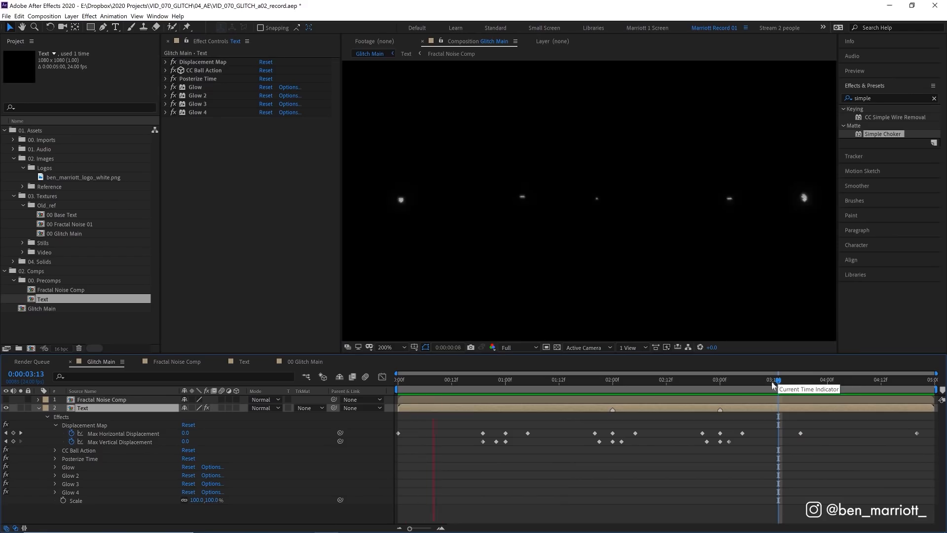
Step: Find the Colorama effect and apply it to the Text layer at 0:00:02:09
click(651, 380)
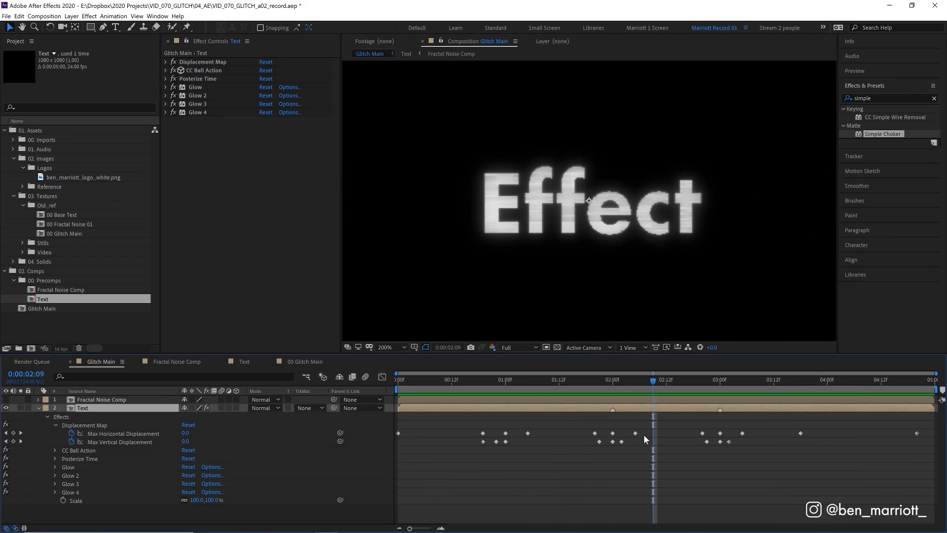
click(877, 96)
text(colora)
key(Return)
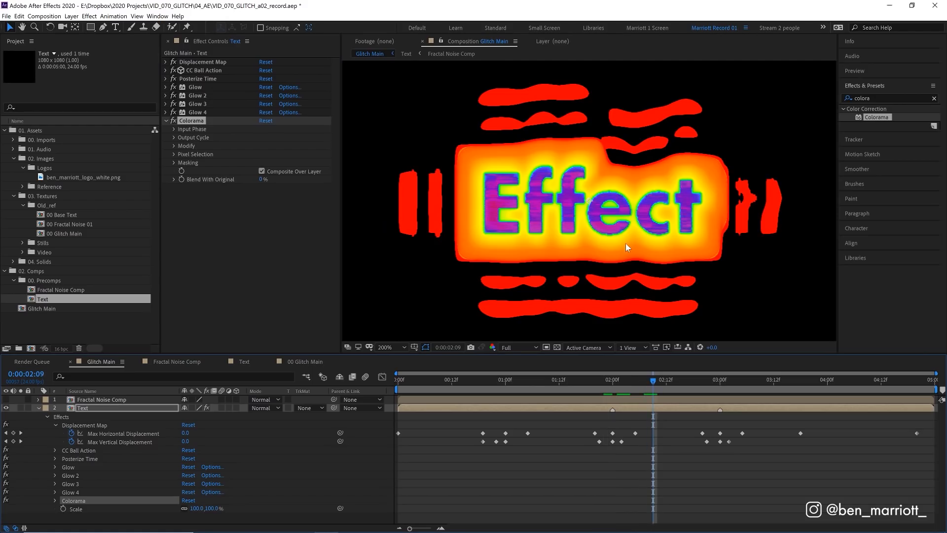
Step: Move Colorama above all other effects on the Text layer and expand its Output Cycle settings with Glitch in view at 0:00:01:09
drag(589, 386, 666, 383)
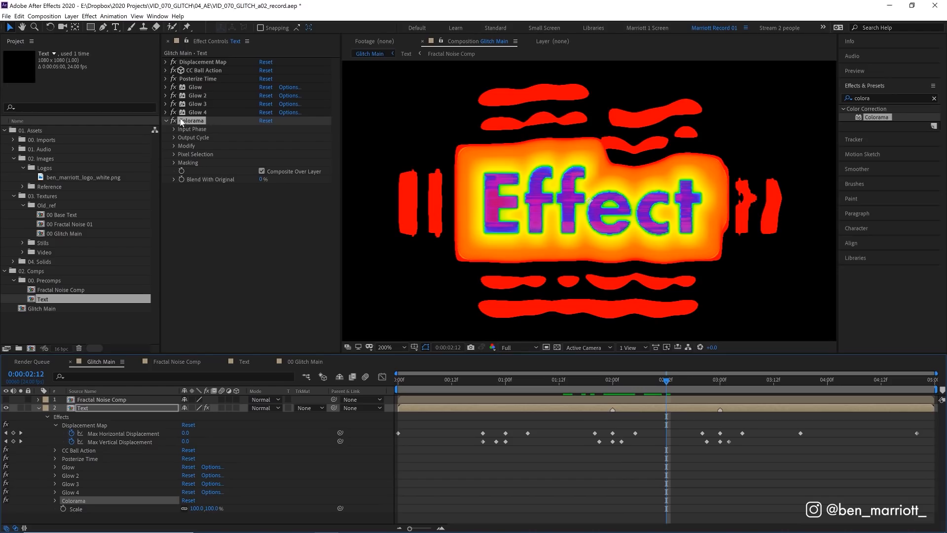
drag(188, 119, 199, 62)
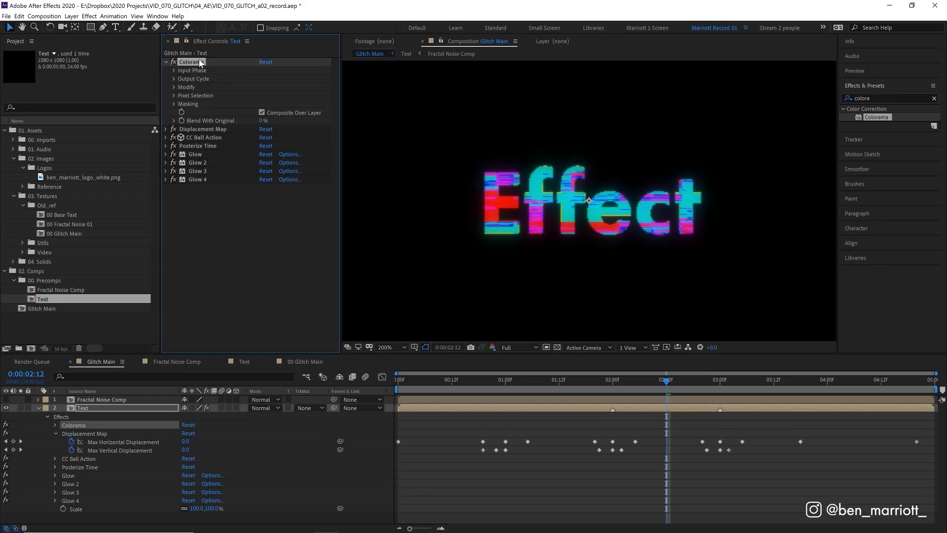
scroll(611, 262, up, 1)
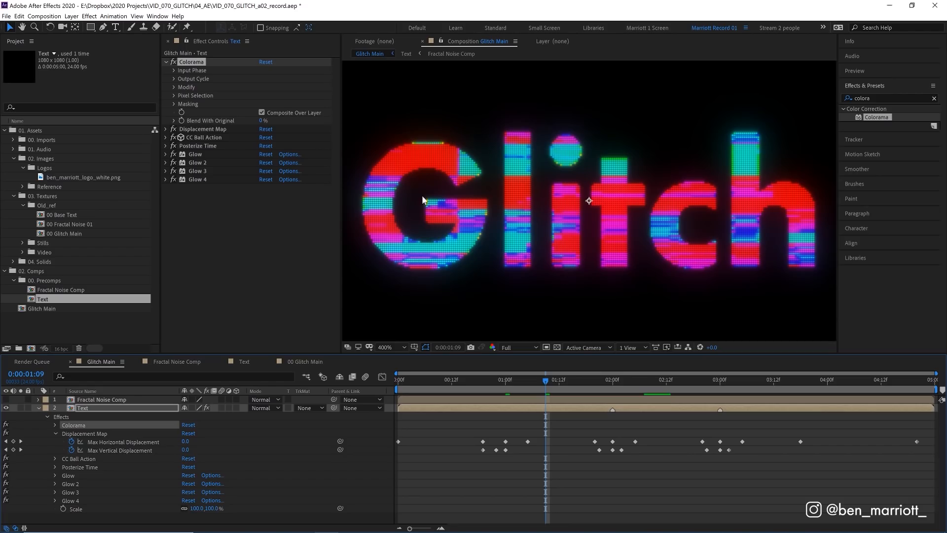
click(174, 79)
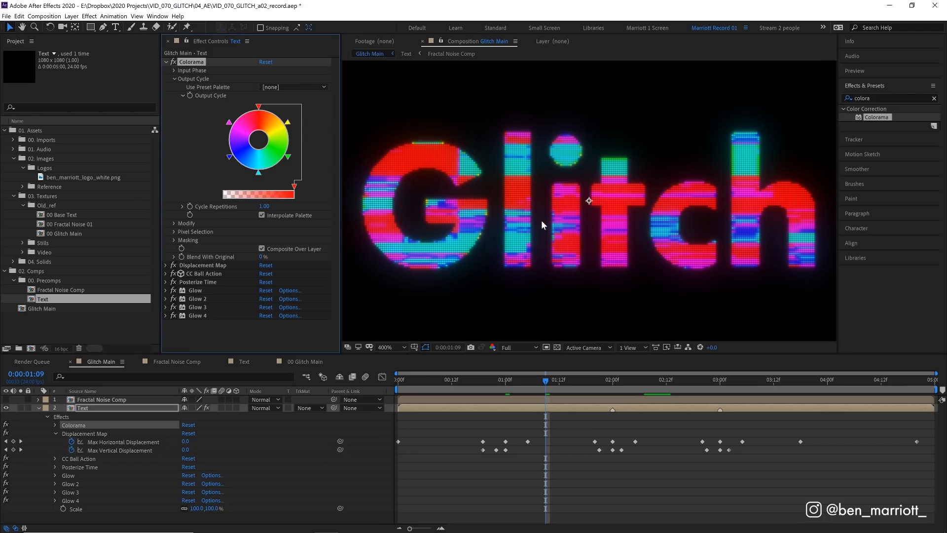
Step: Compare the plain grey text and the Fractal Noise Comp with the coloured result by temporarily toggling the Text effects and the noise layer's visibility
click(207, 408)
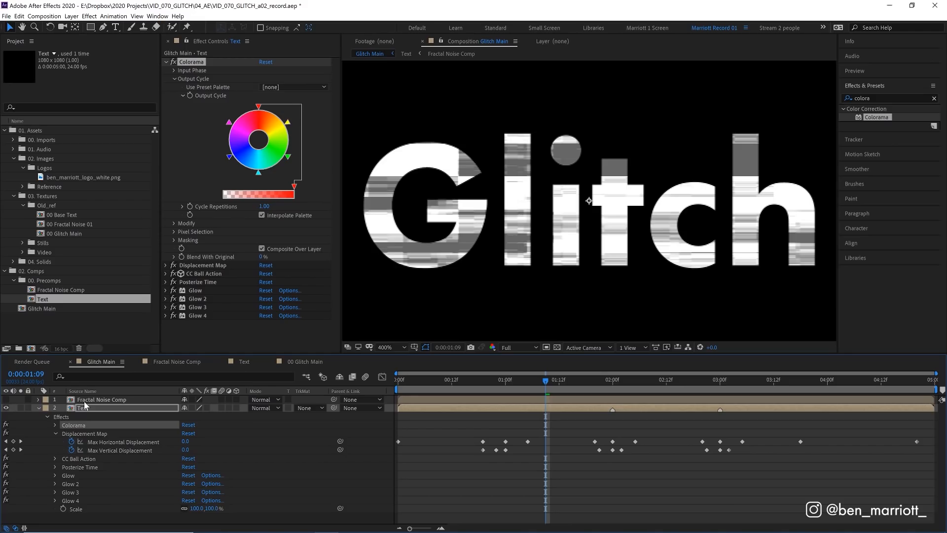
click(6, 400)
click(6, 400)
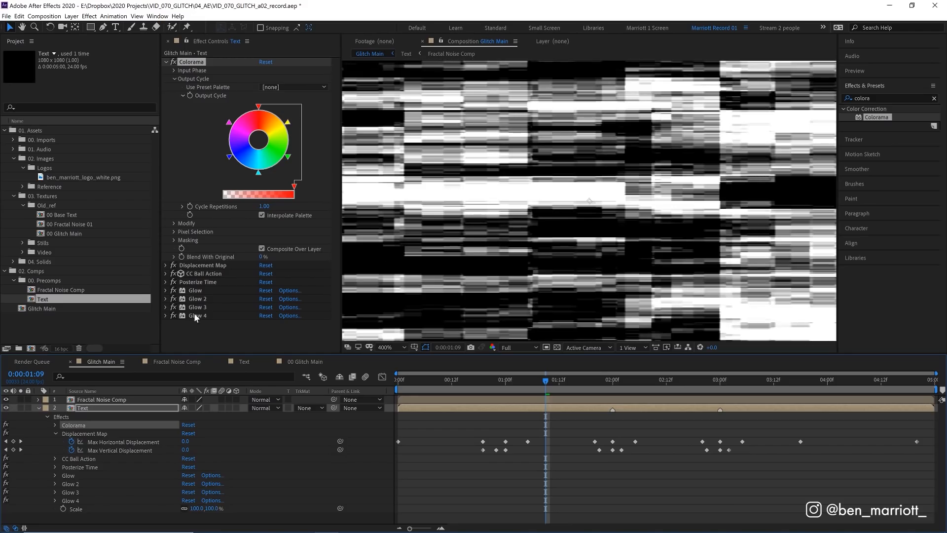
click(6, 400)
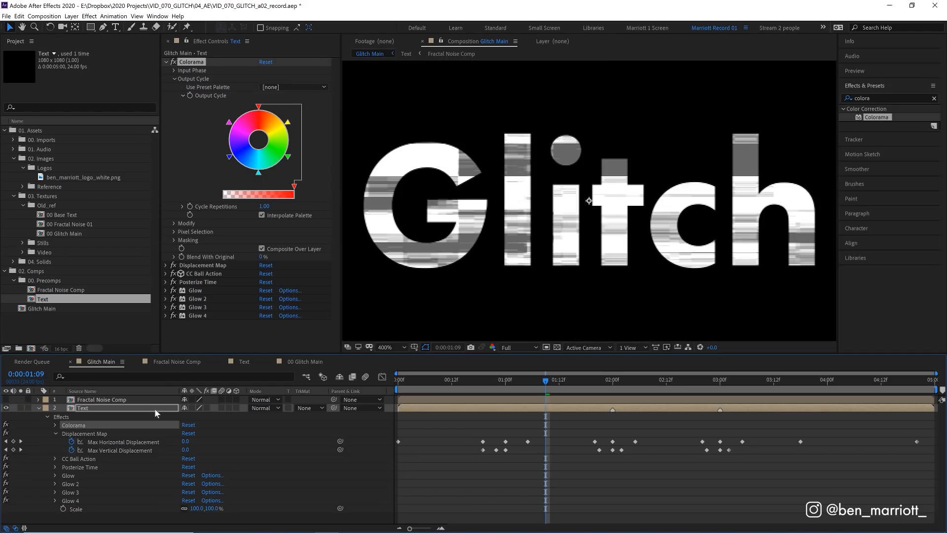
click(206, 408)
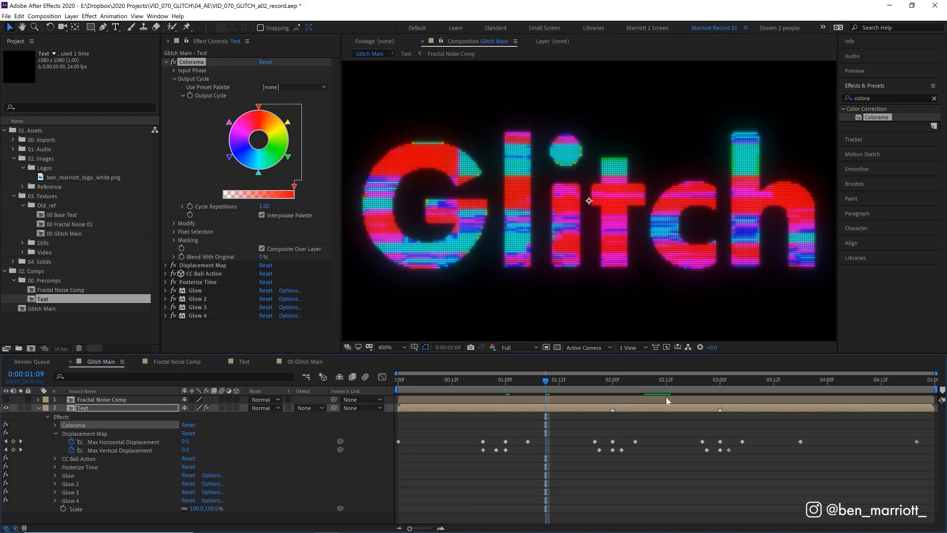
Step: Set Colorama's Add Phase input to the Fractal Noise Comp layer and preview the coloured Glitch text
click(174, 70)
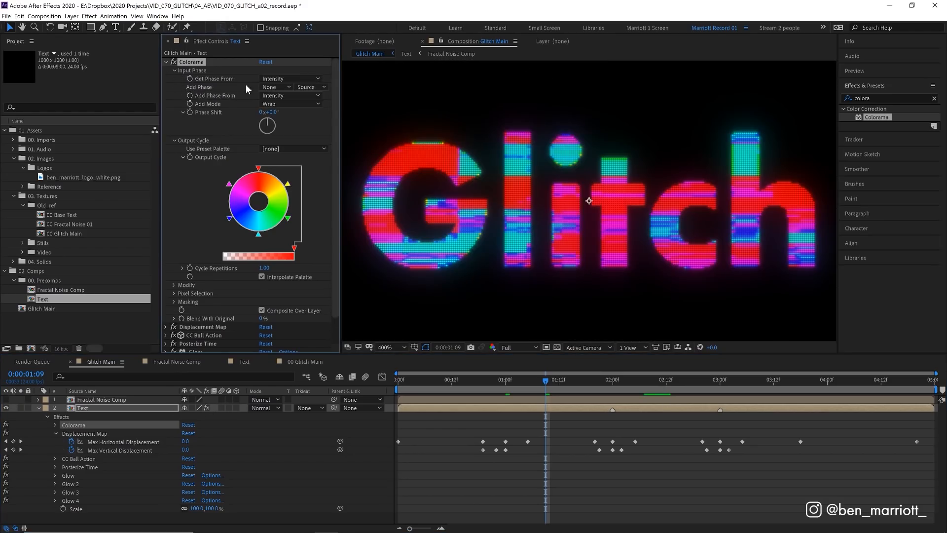
click(271, 88)
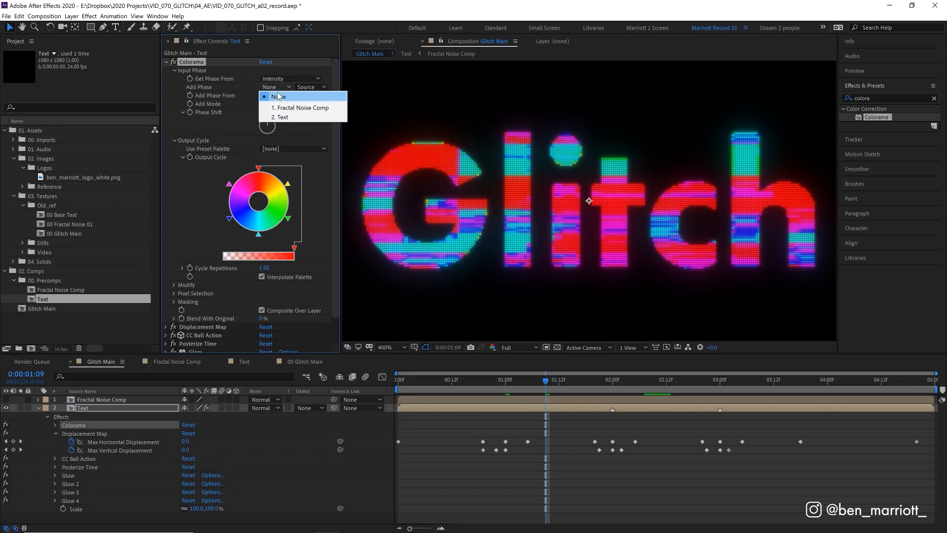
click(309, 108)
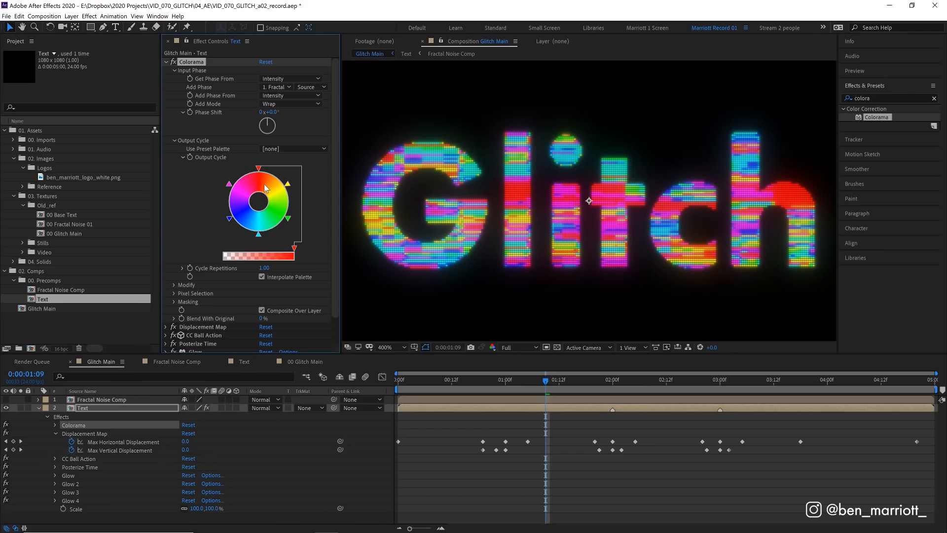
key(space)
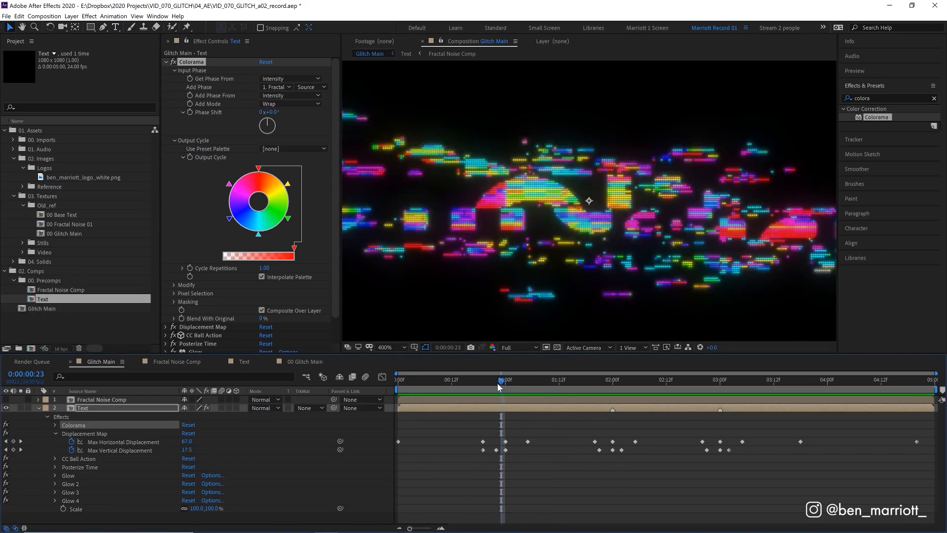
drag(500, 386, 501, 389)
click(512, 387)
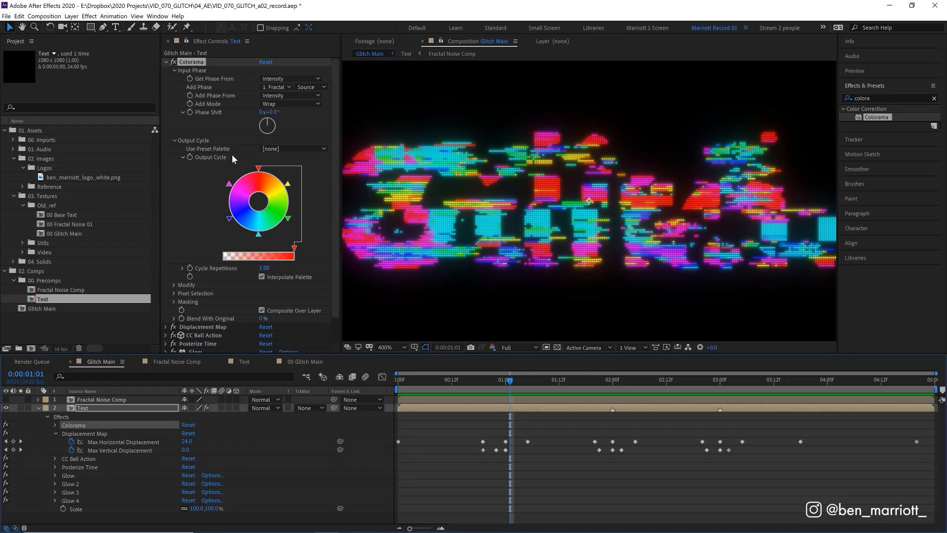
Step: Try the Ramp Blue preset palette in Colorama's Output Cycle and play back the result
click(279, 148)
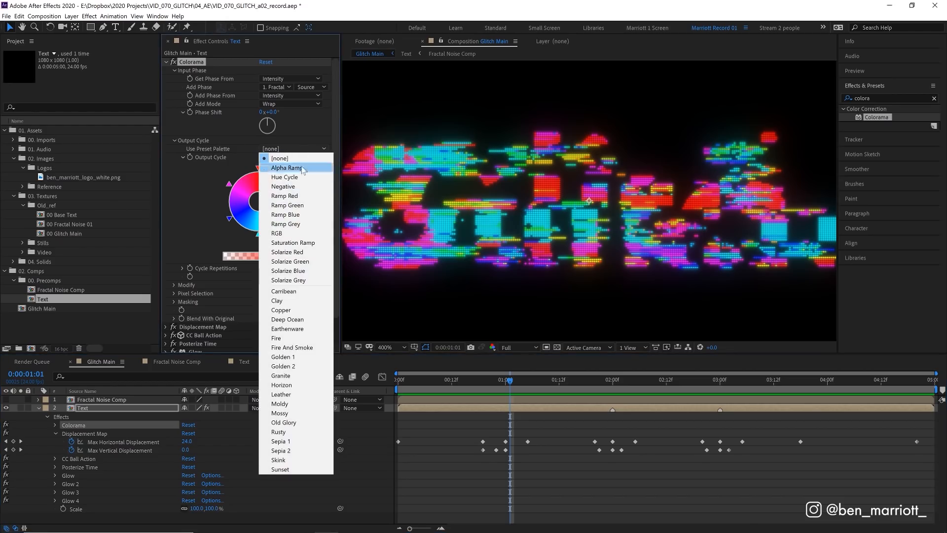
click(285, 215)
key(space)
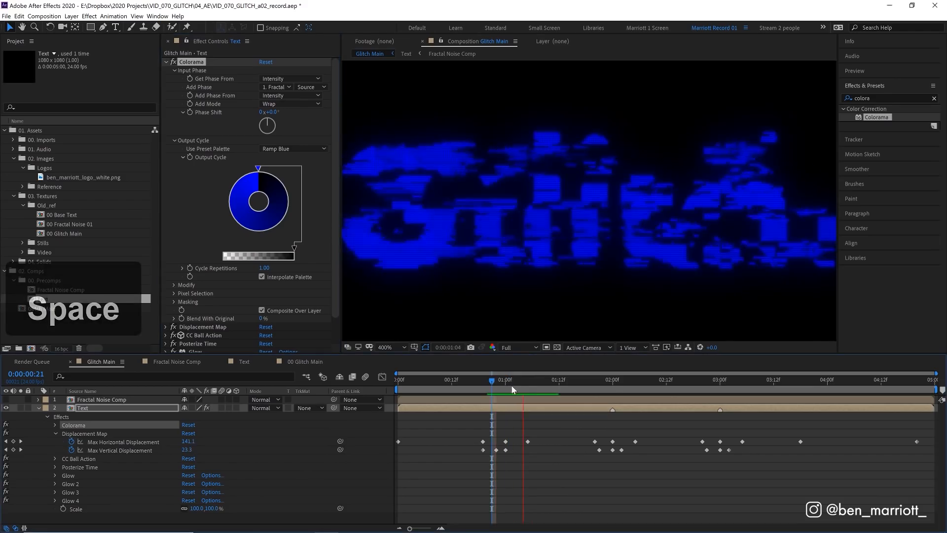
click(532, 390)
Step: Try the Sunset and Moldy preset palettes in Colorama, playing back the text animation with each
click(300, 151)
click(280, 469)
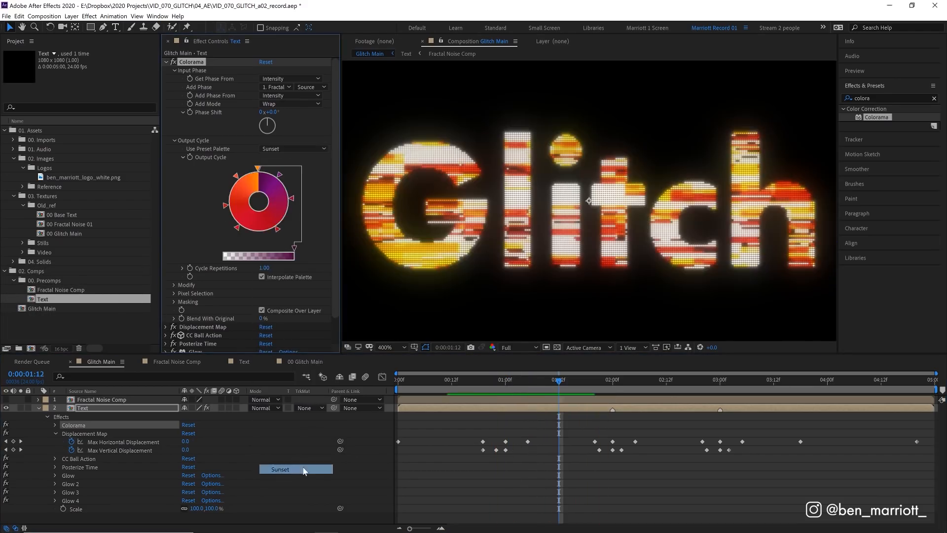
key(space)
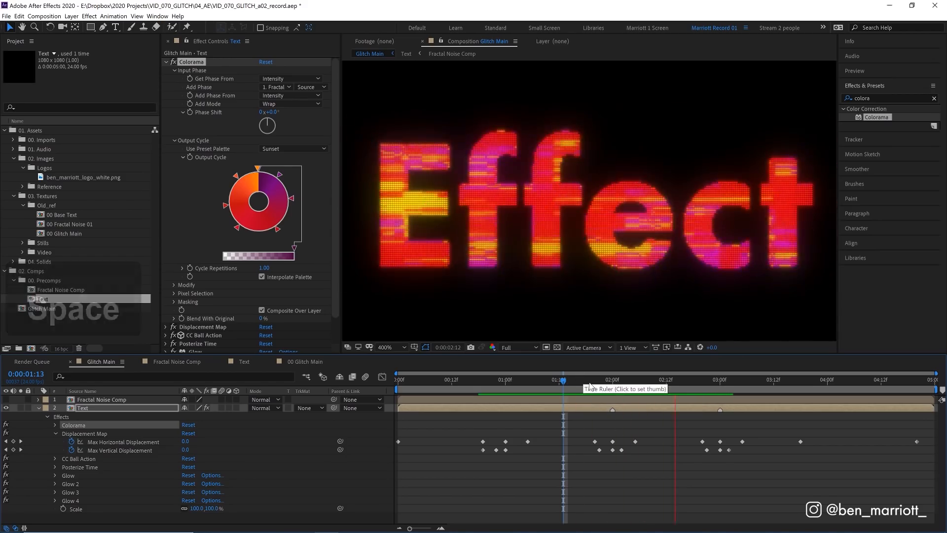
click(279, 150)
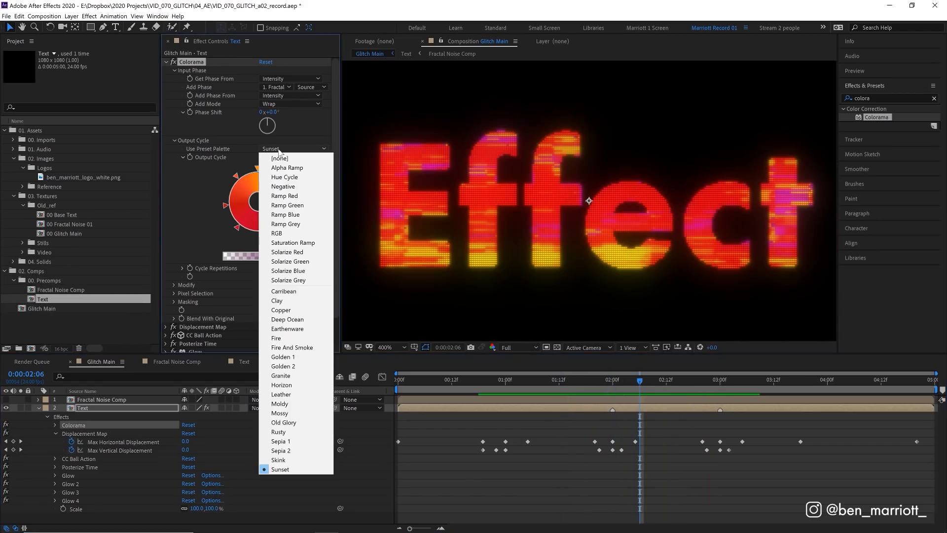
click(280, 404)
key(space)
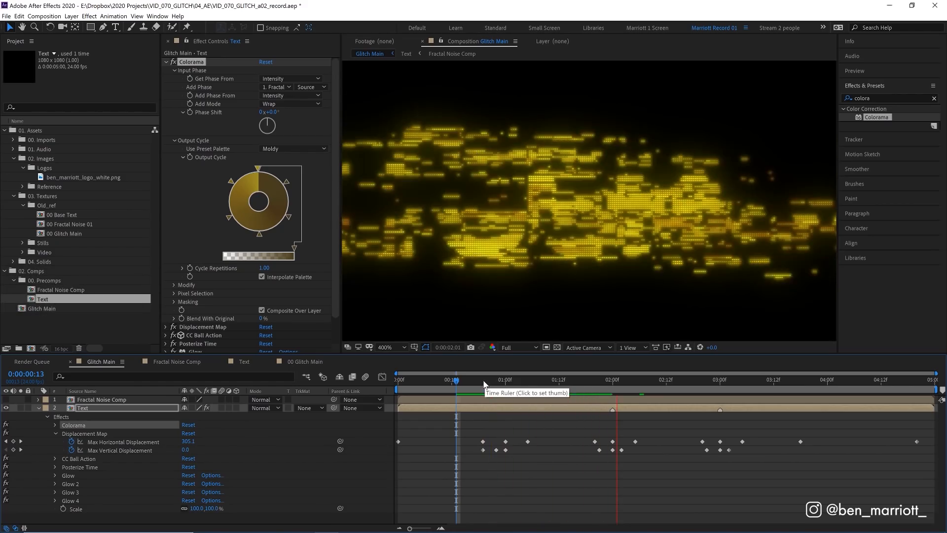
Step: Set Colorama's preset palette to Hue Cycle and play back the animation from 0:00:00:15
click(288, 149)
click(299, 180)
click(465, 381)
key(space)
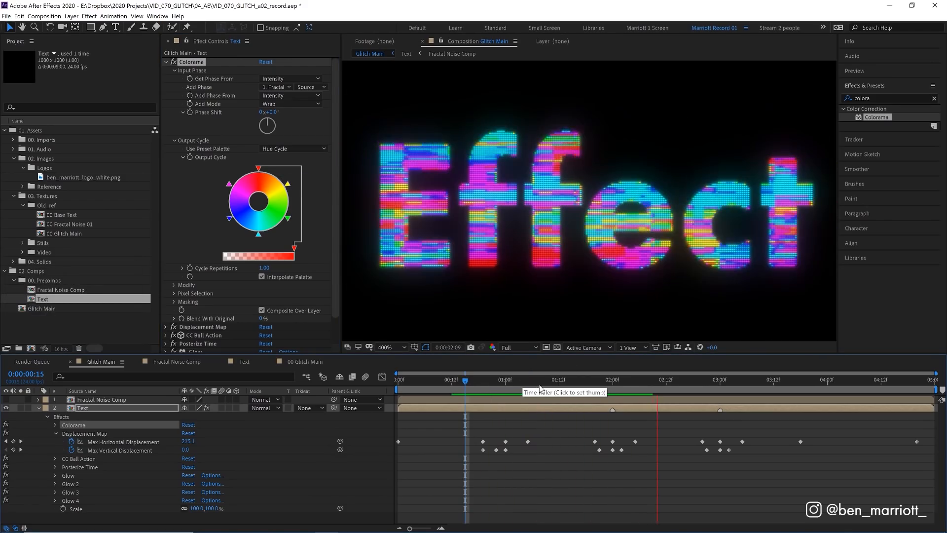
click(515, 382)
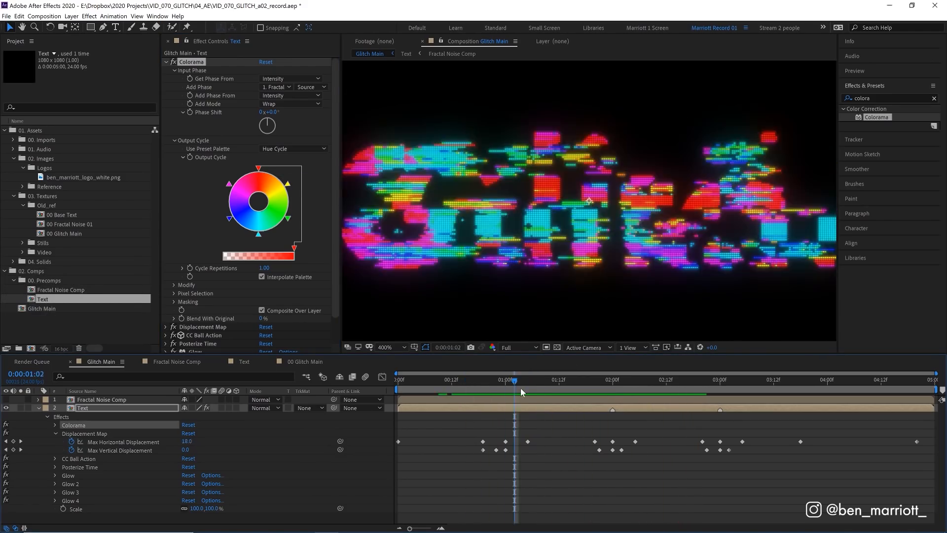
Step: Open the Fractal Noise Comp and apply Gaussian Blur to Black Solid 1 with a Blurriness of 15
double_click(517, 401)
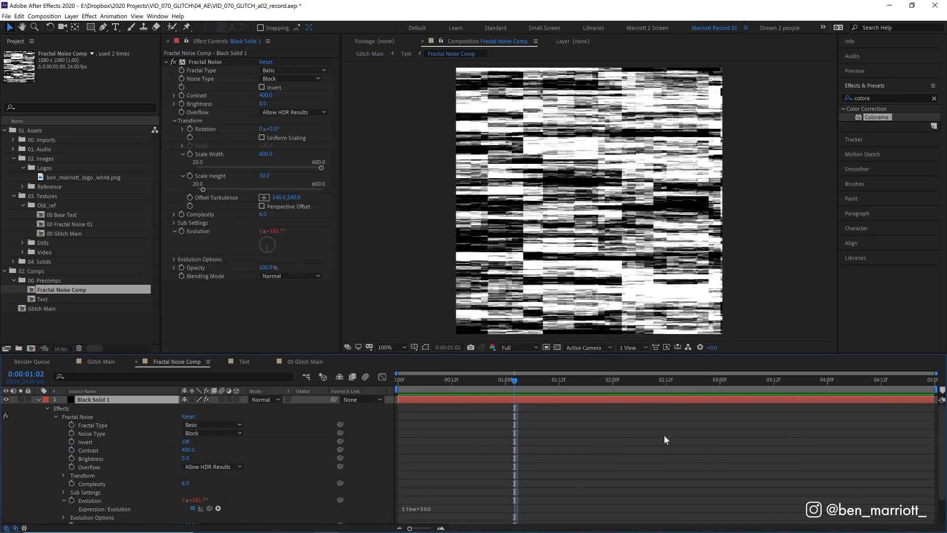
click(874, 98)
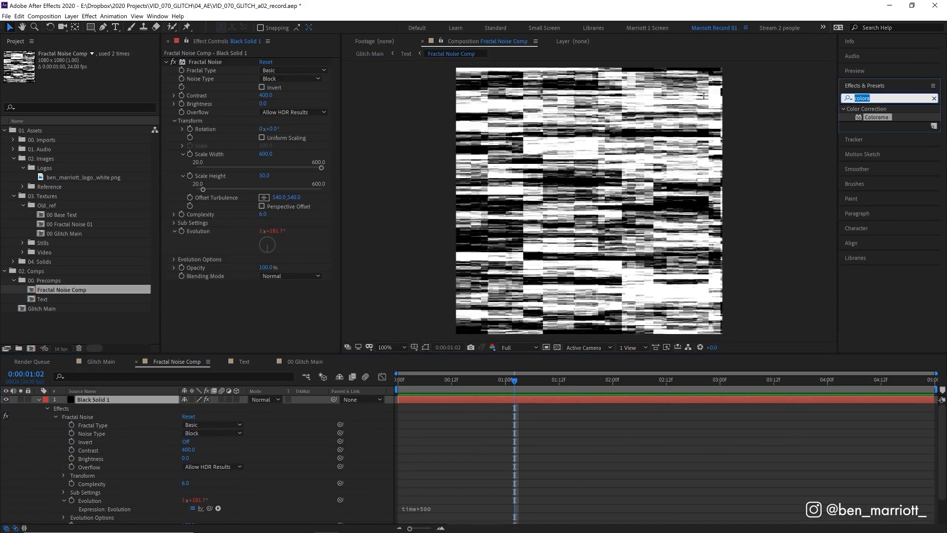
text(gaus)
drag(890, 117, 266, 293)
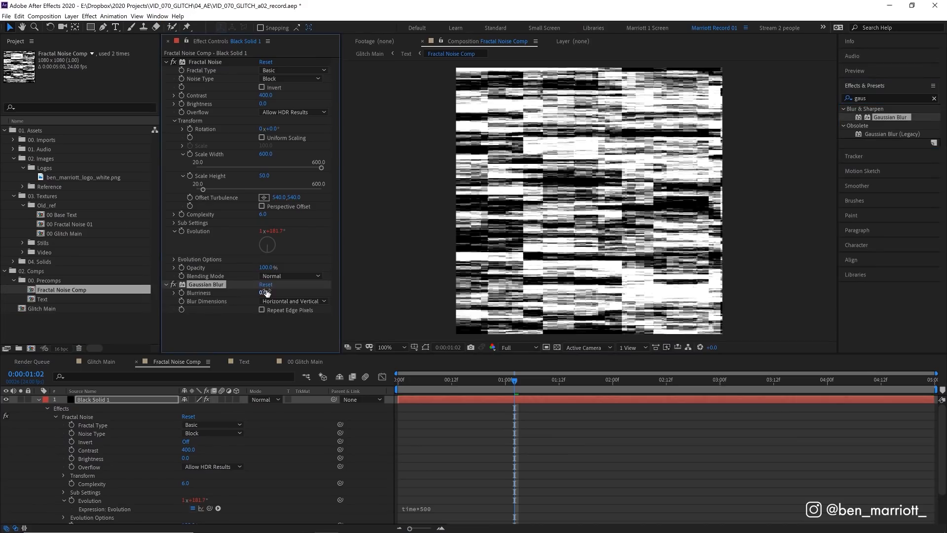
text(15)
key(Return)
scroll(571, 240, up, 1)
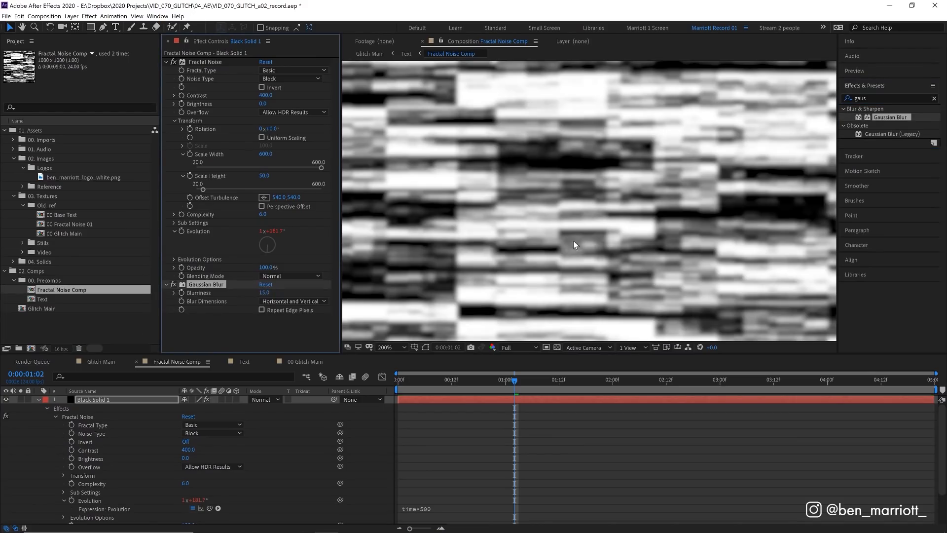
Step: Compare the noise with Gaussian Blur off and on, and play back the blurred version in Glitch Main
click(173, 284)
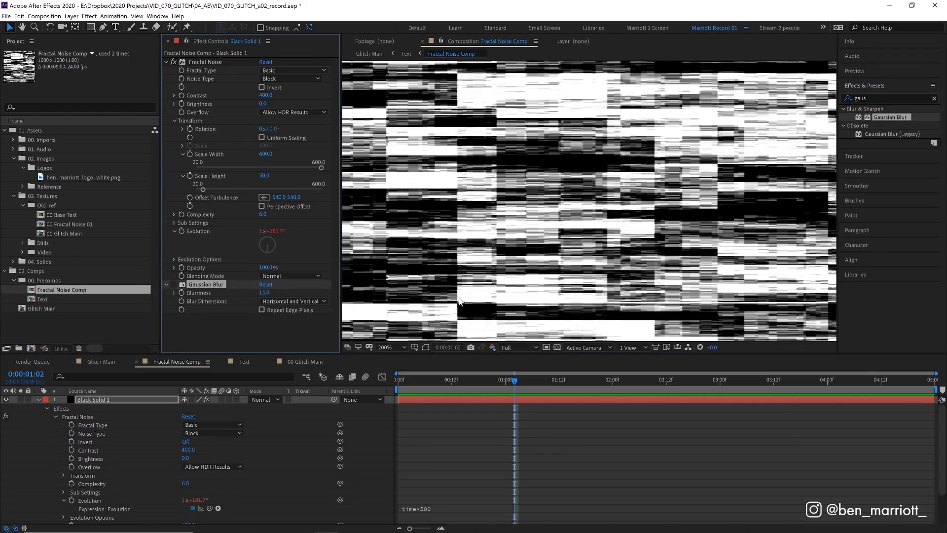
click(174, 284)
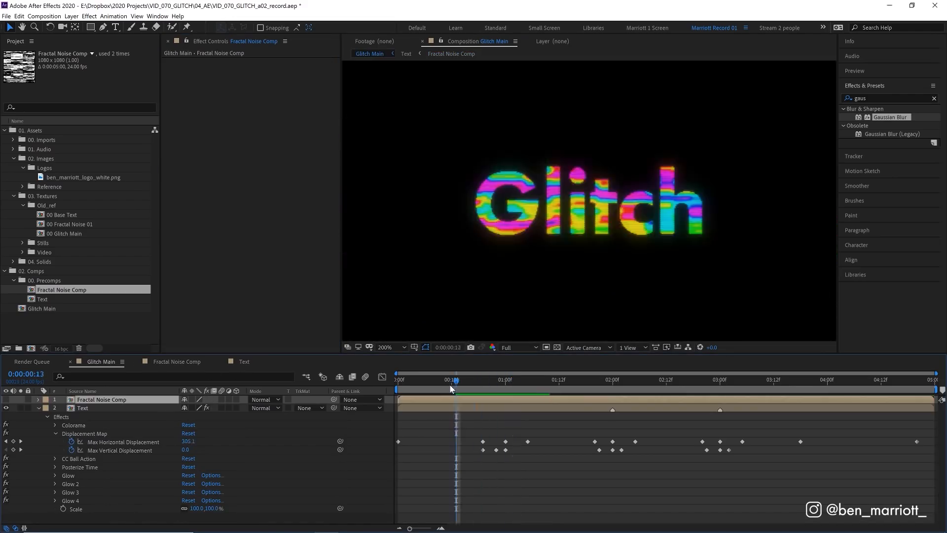
key(space)
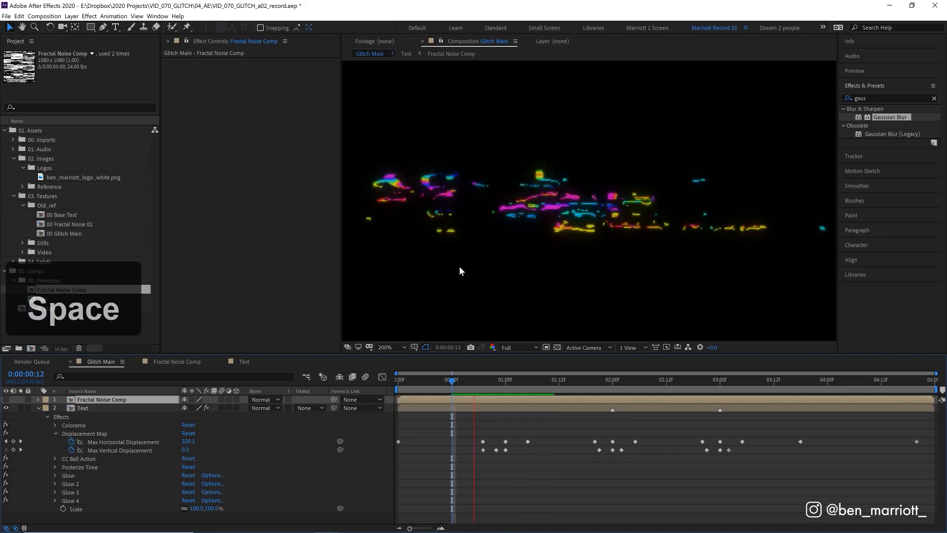
key(space)
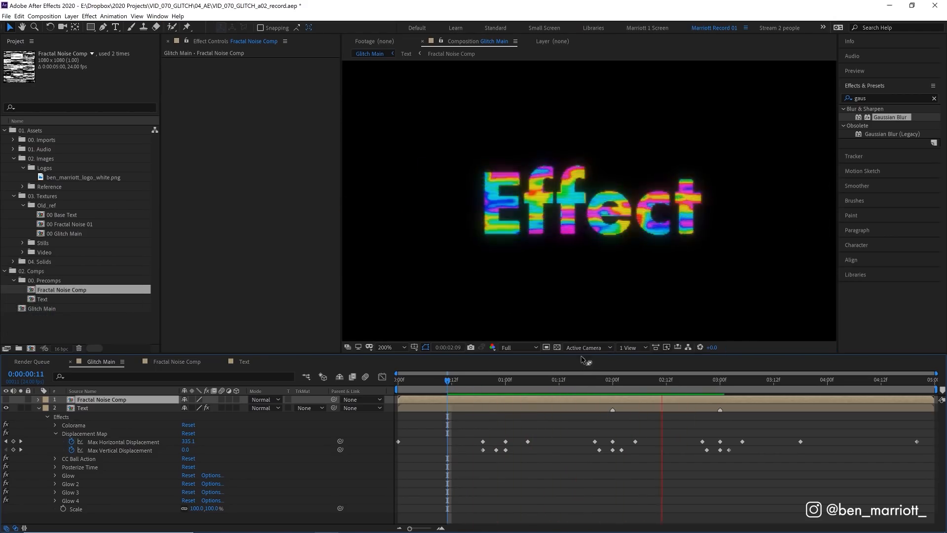
key(space)
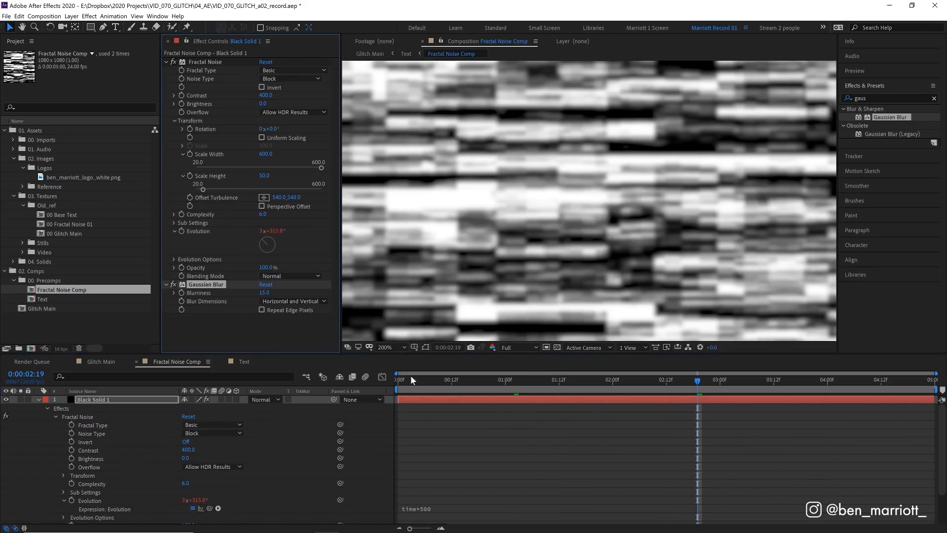
Step: Replace Gaussian Blur on Black Solid 1 with the Noise effect, setting Amount of Noise to 10%
key(Delete)
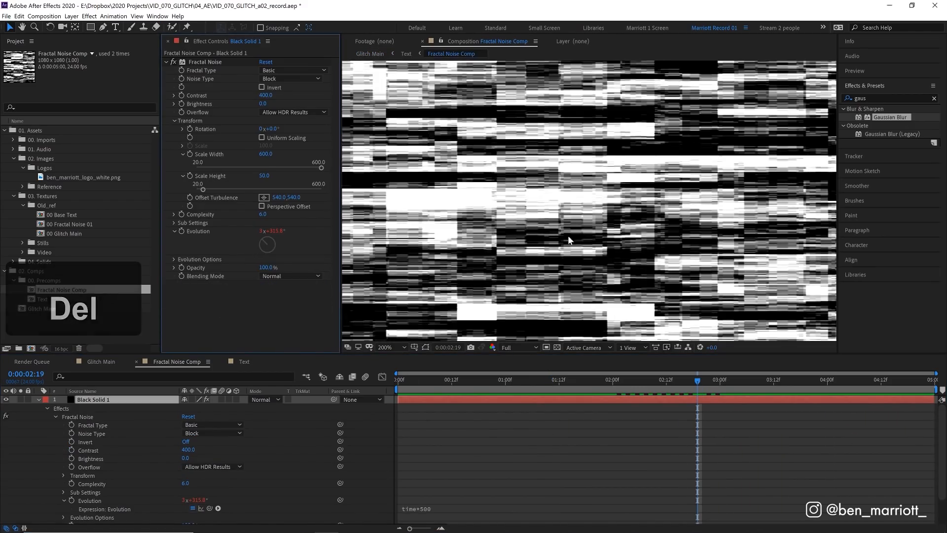
key(ctrl+5)
text(nois)
double_click(881, 151)
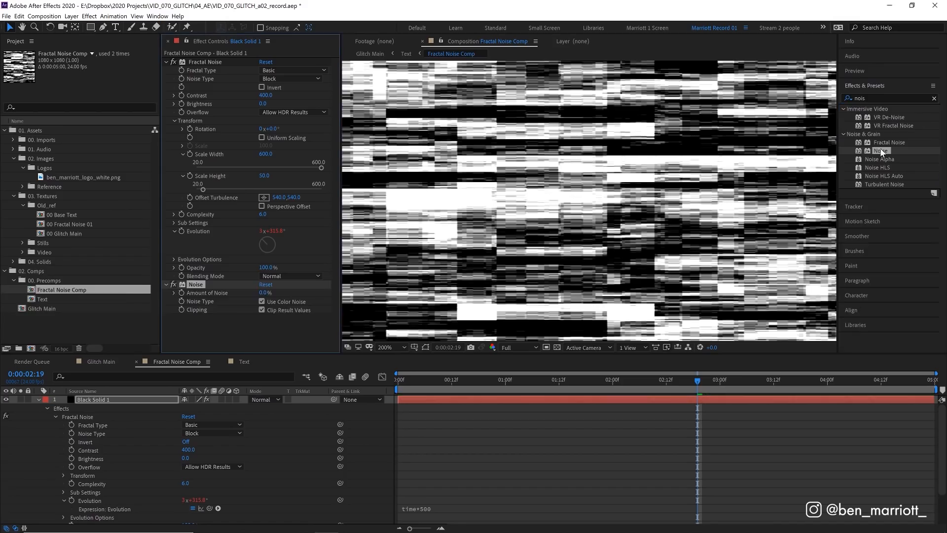
text(1)
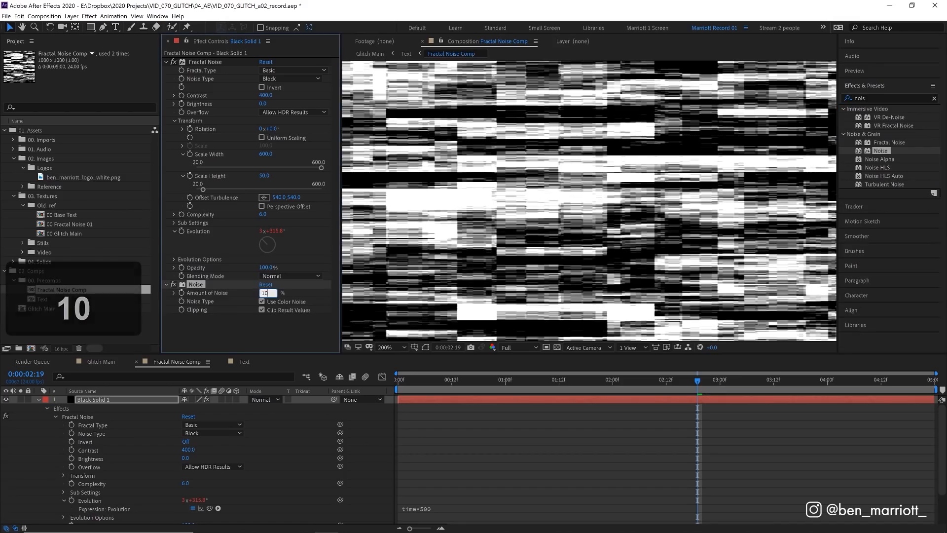
text(0)
key(Return)
scroll(504, 219, up, 2)
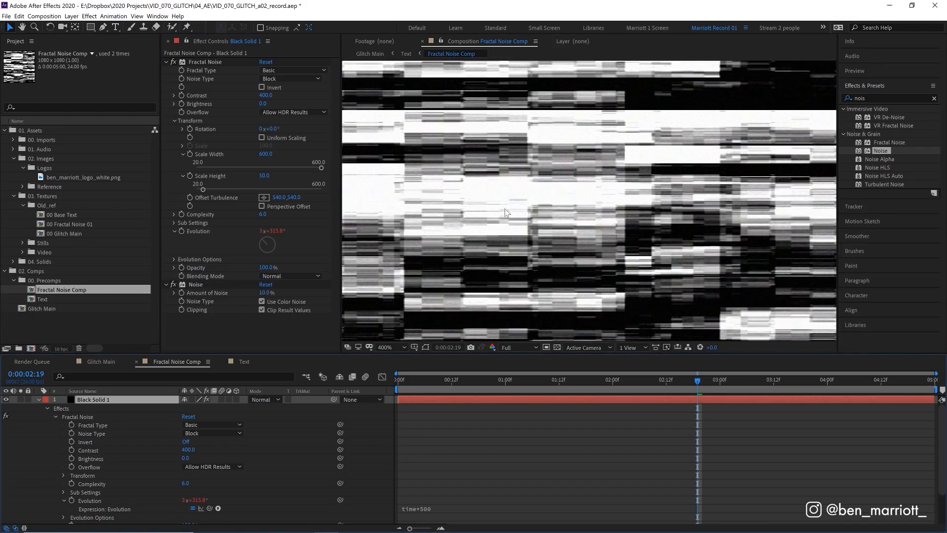
Step: Preview the noise-textured Glitch and Effect transitions in Glitch Main, stopping at 0:00:02:00
click(99, 361)
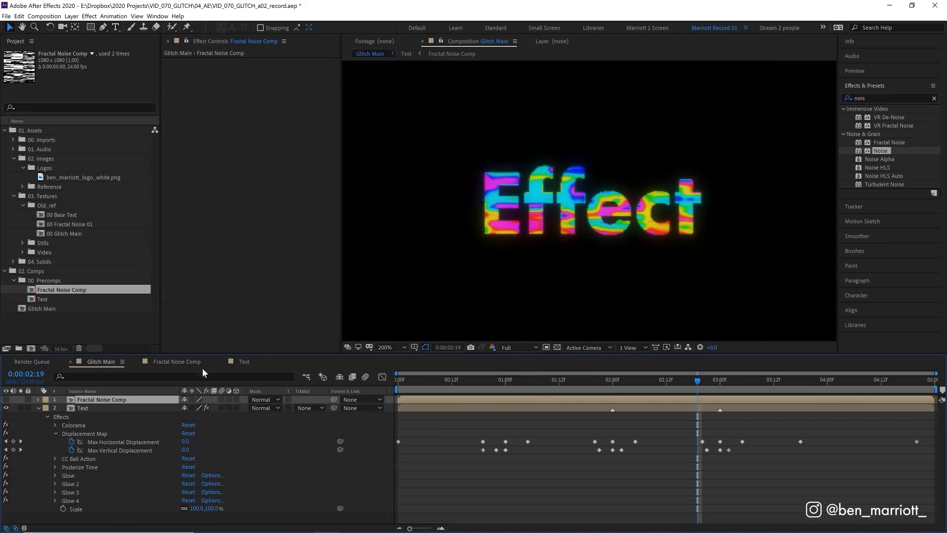
drag(423, 393, 480, 382)
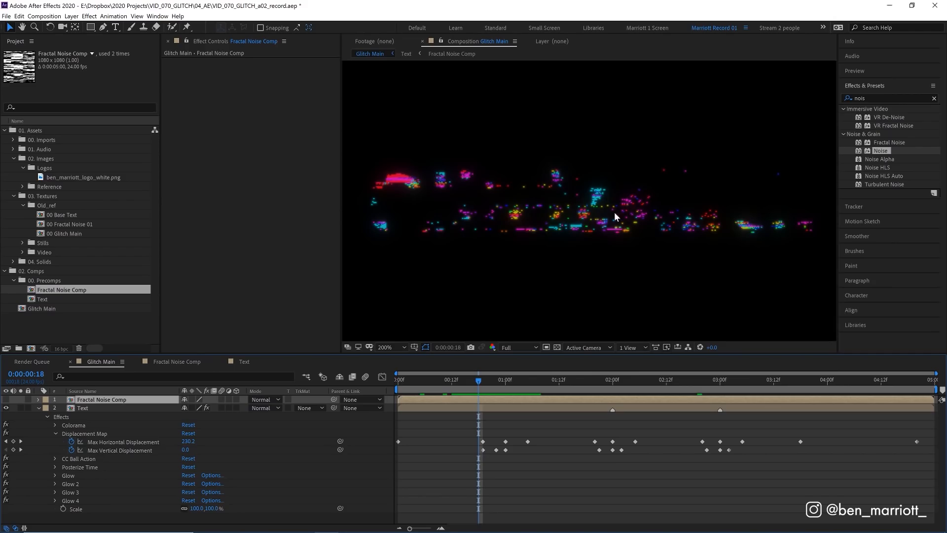
drag(473, 380, 462, 385)
key(space)
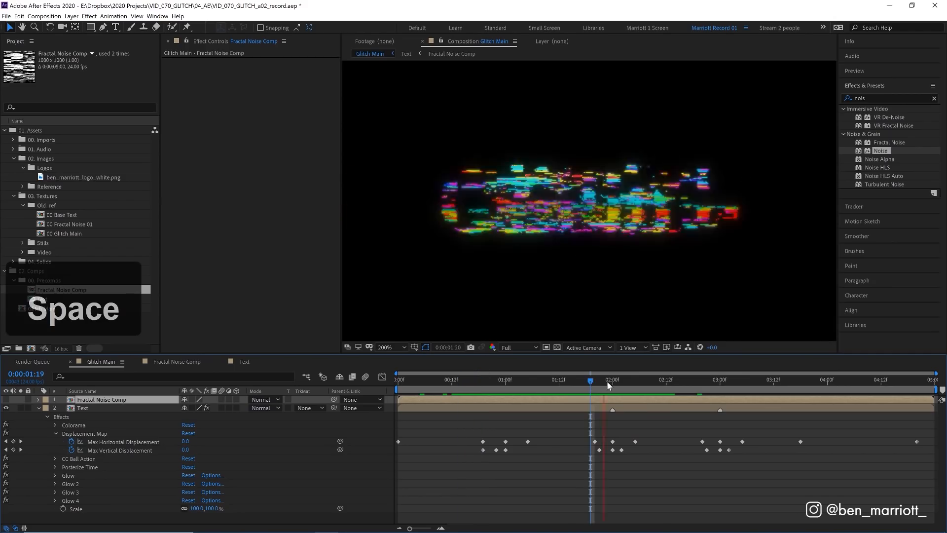
drag(611, 383, 615, 383)
key(period)
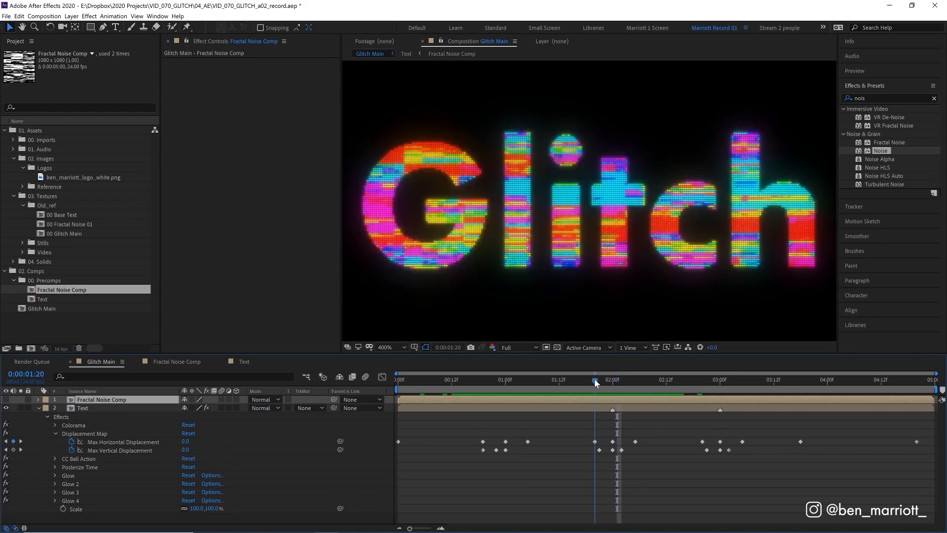
click(614, 381)
Step: Switch to the web browser and look over the 25 Glitch Vhs Pack page on Envato Elements
key(alt+Tab)
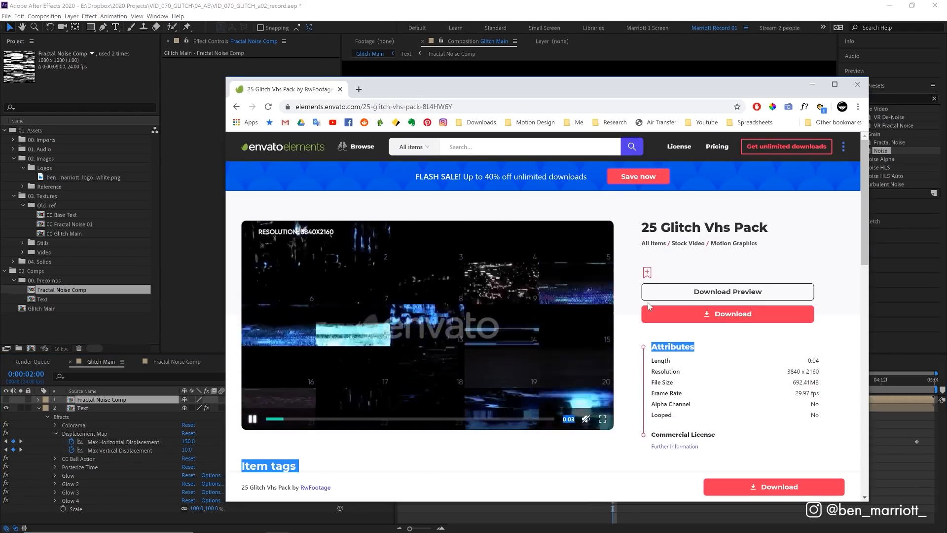
scroll(636, 302, down, 1)
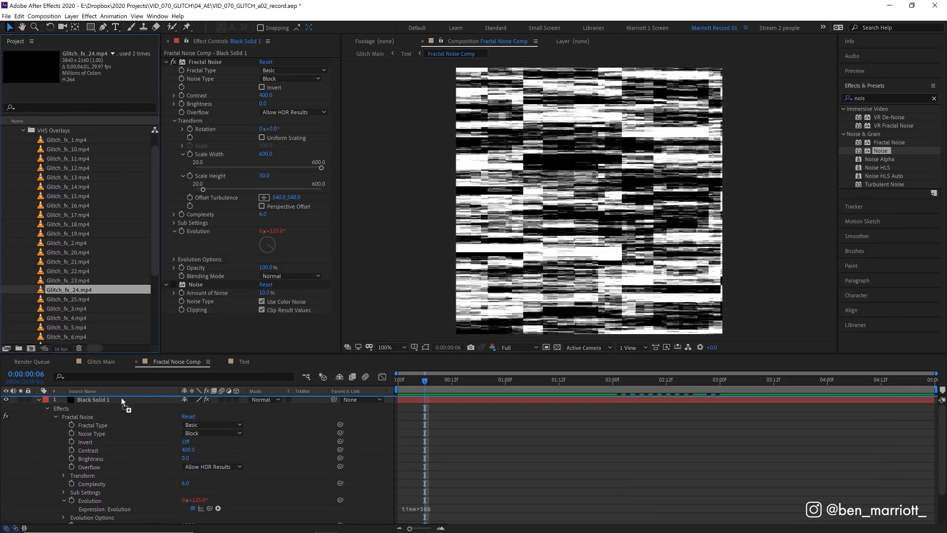
Step: Add Glitch_fx_24.mp4 above Black Solid 1 in the Fractal Noise Comp and set its blending mode to Screen
drag(120, 397, 121, 399)
key(space)
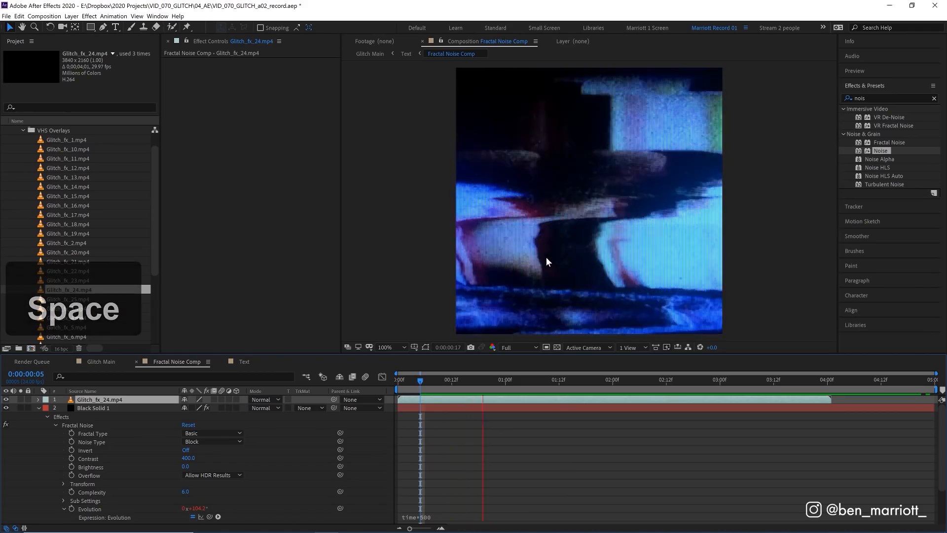
key(space)
click(261, 399)
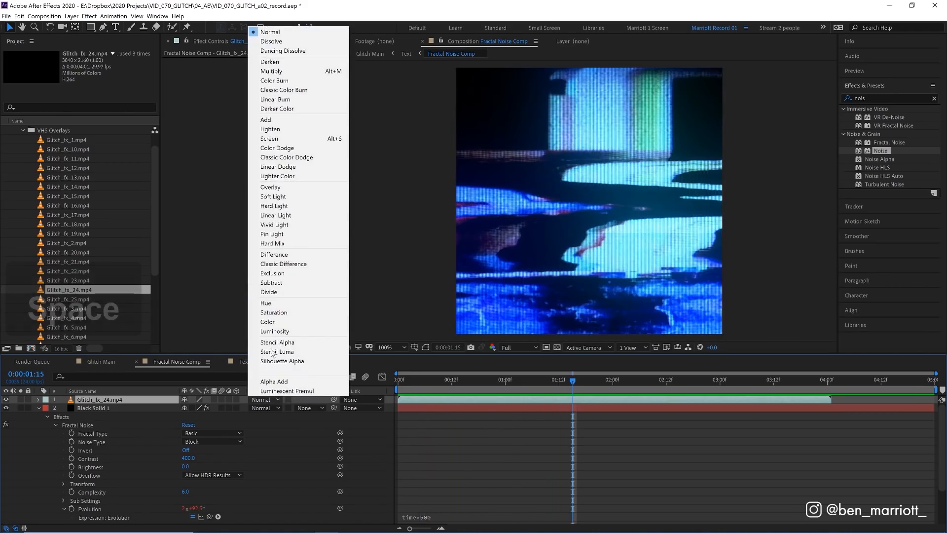
click(276, 140)
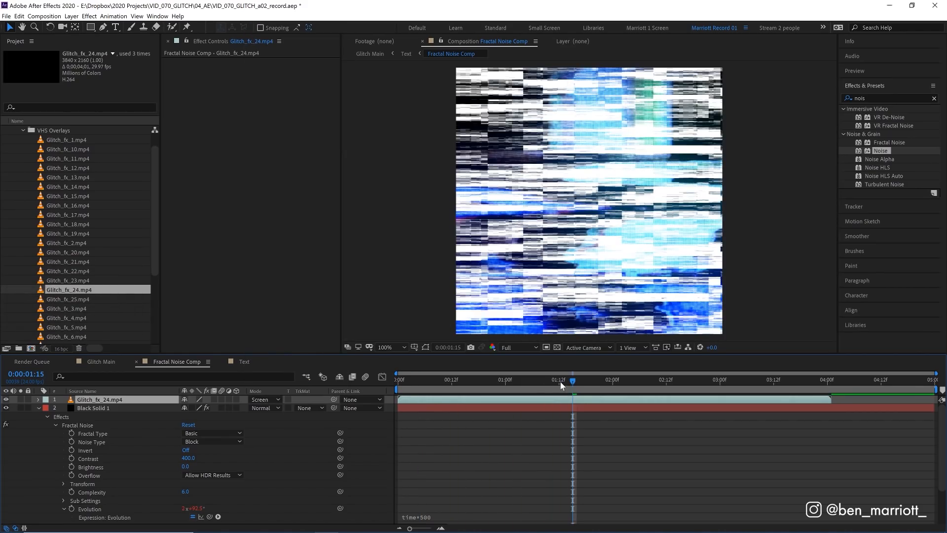
Step: Preview the VHS overlay in the Fractal Noise Comp, then play Glitch Main and inspect the displaced dots around 0:00:00:19
key(space)
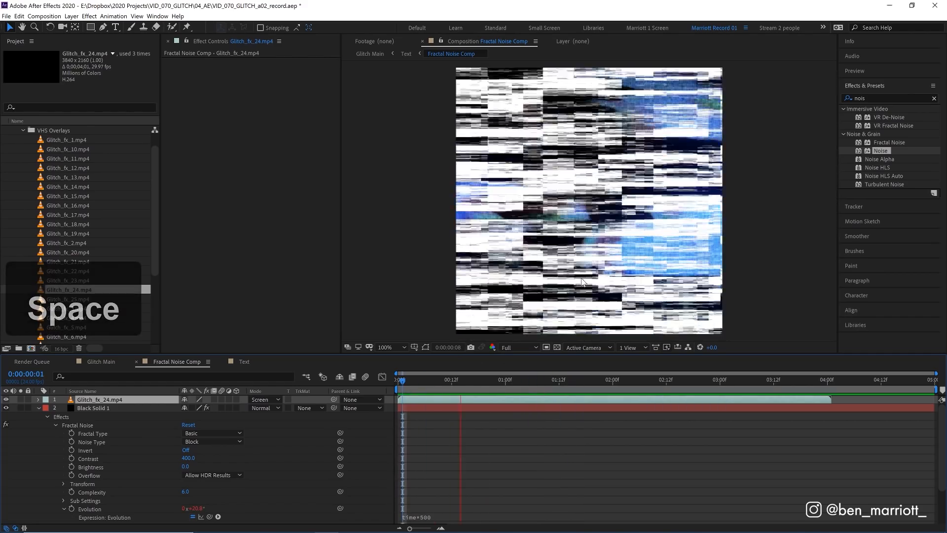
key(space)
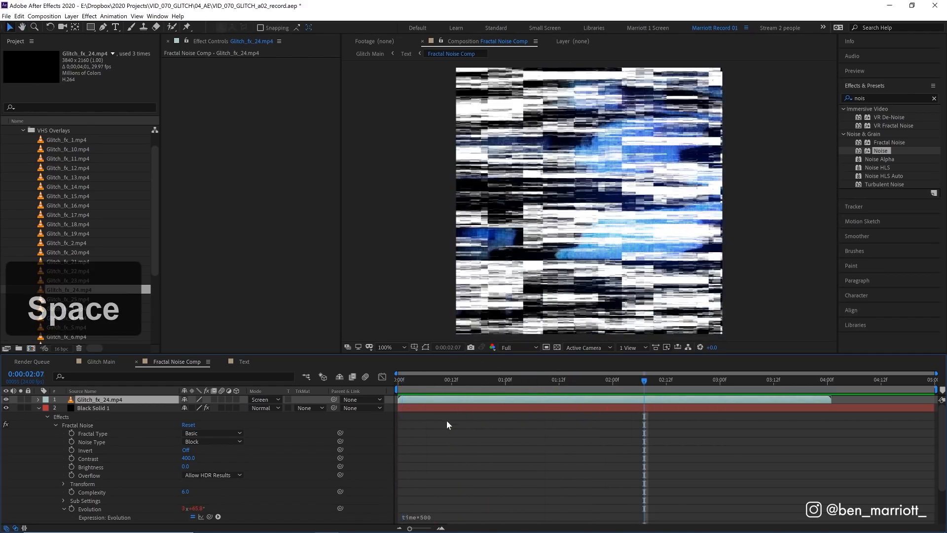
key(space)
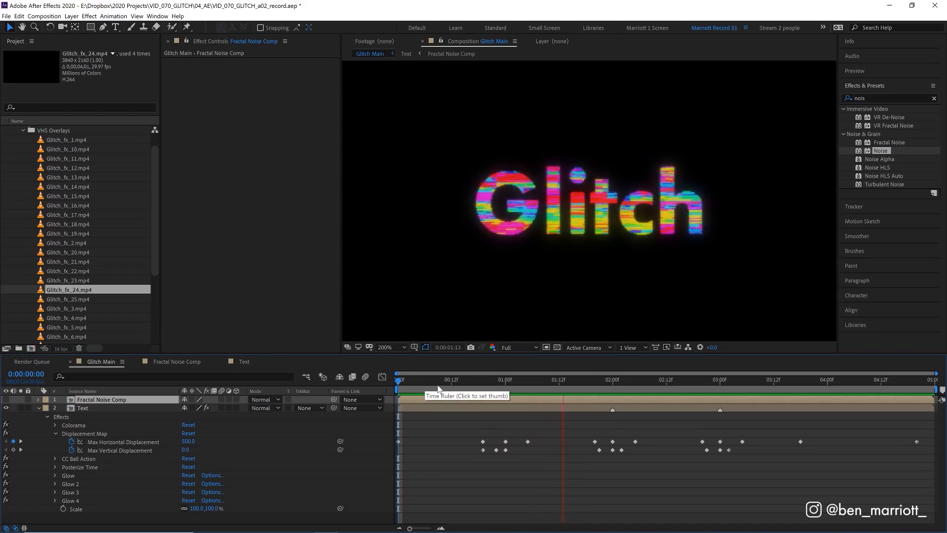
drag(438, 388, 483, 383)
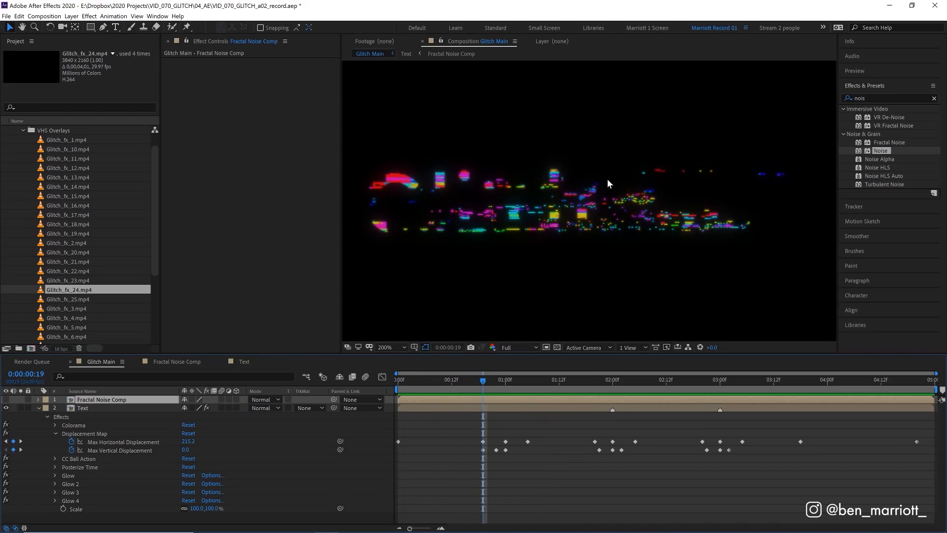
scroll(601, 201, up, 2)
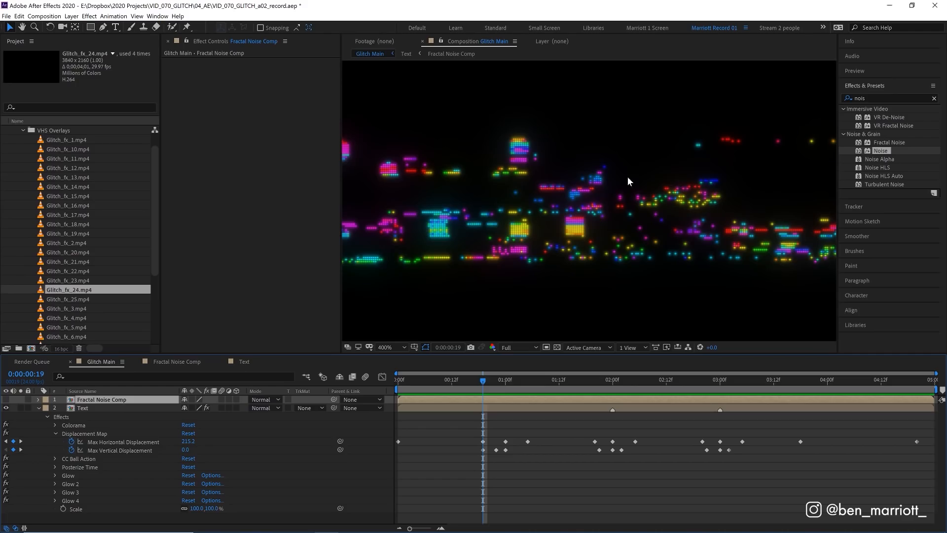
scroll(593, 217, down, 2)
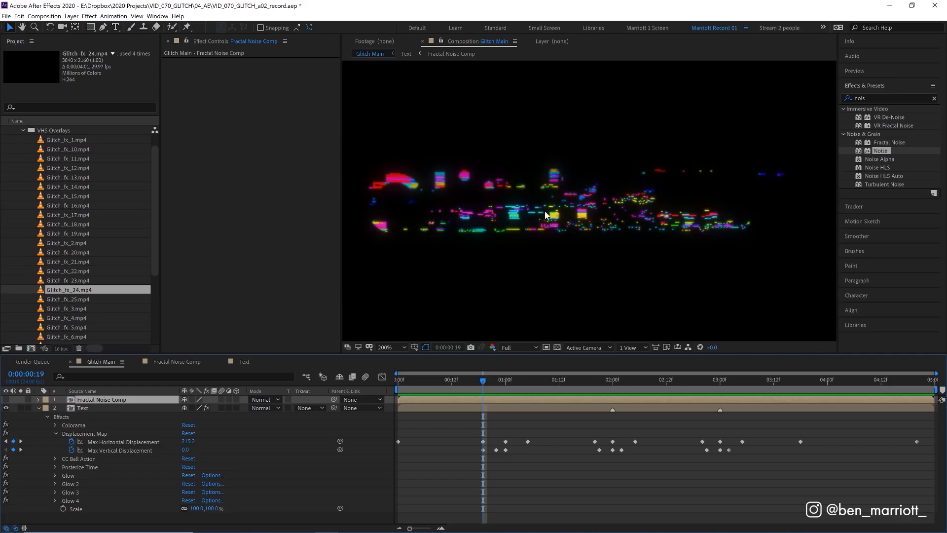
click(550, 382)
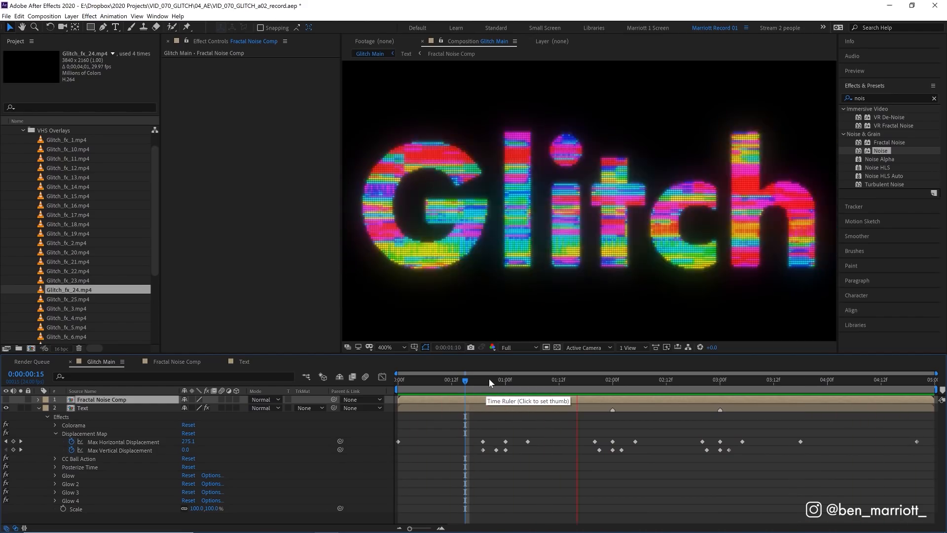
key(space)
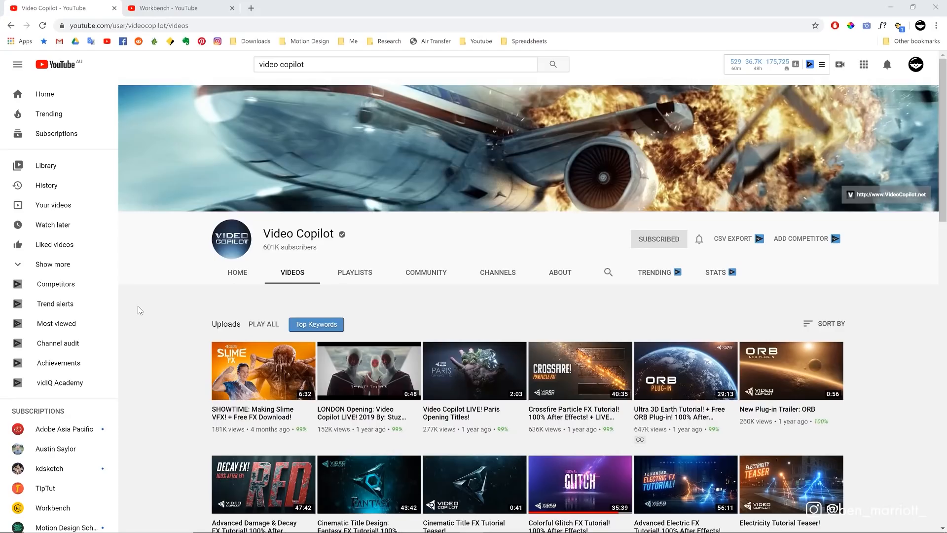
Step: Switch to the web browser and look through the uploaded videos on the Video Copilot and Workbench YouTube channels
scroll(140, 310, down, 3)
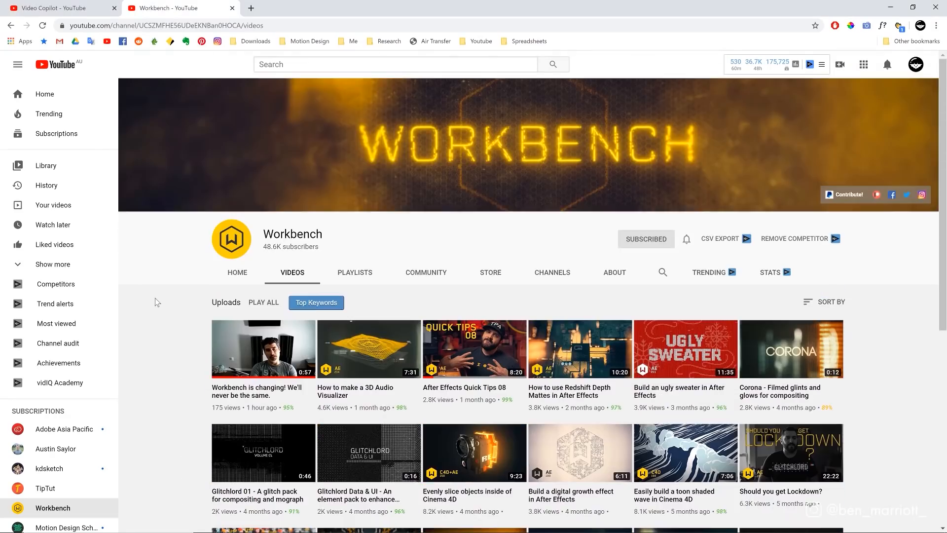
scroll(156, 302, down, 6)
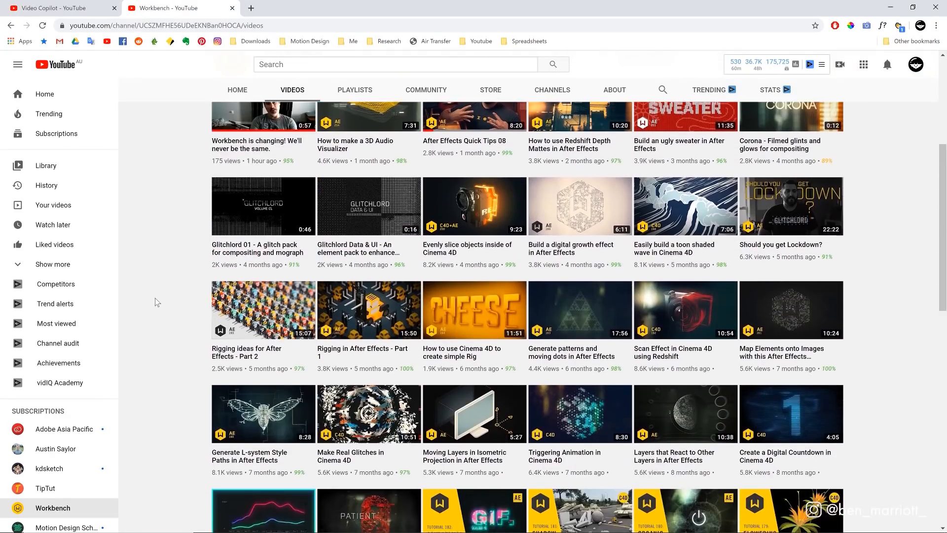
scroll(155, 299, down, 9)
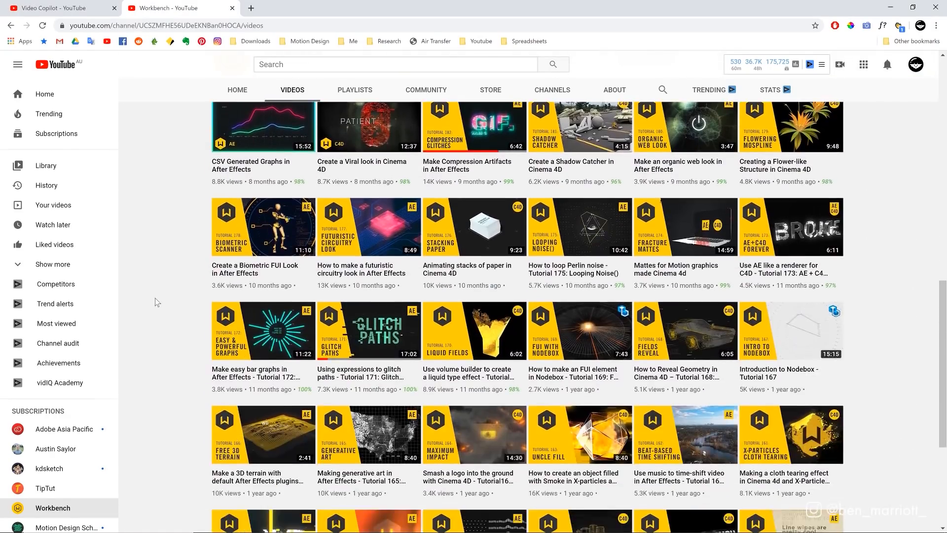